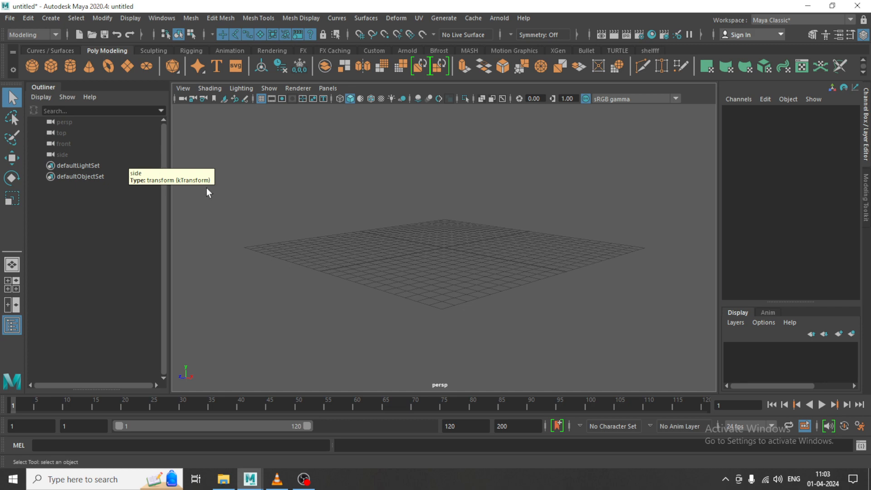
Step: Switch to the side view and start importing an image as its image plane
scroll(485, 249, "up", 5)
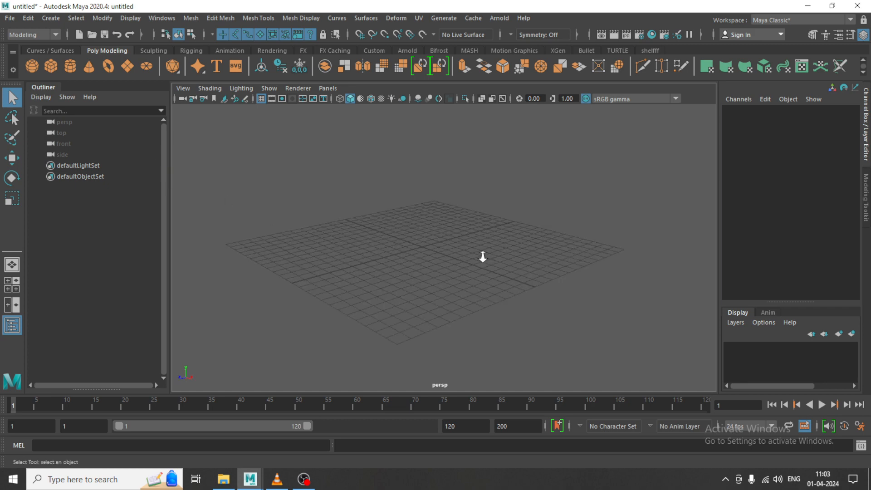
scroll(481, 236, "down", 3)
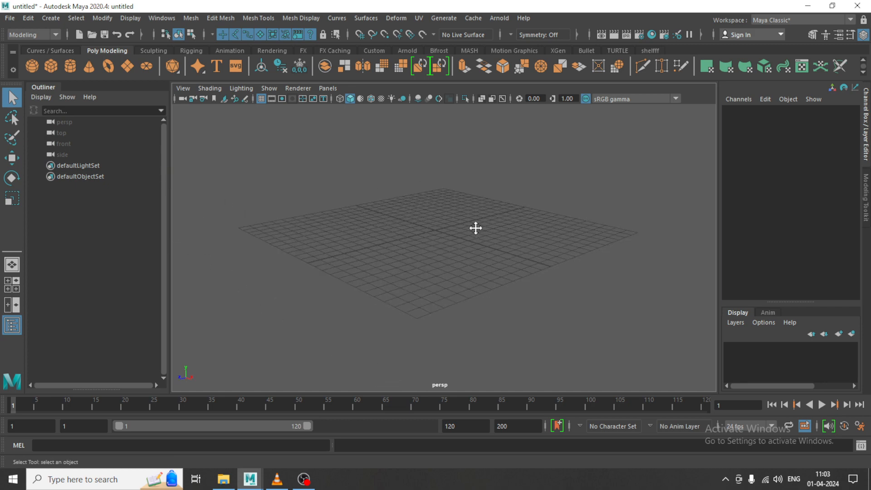
key("space")
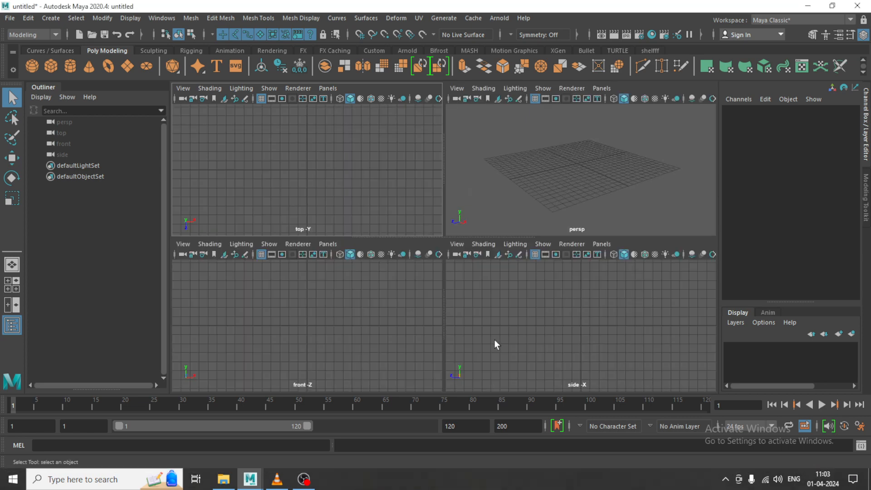
key("space")
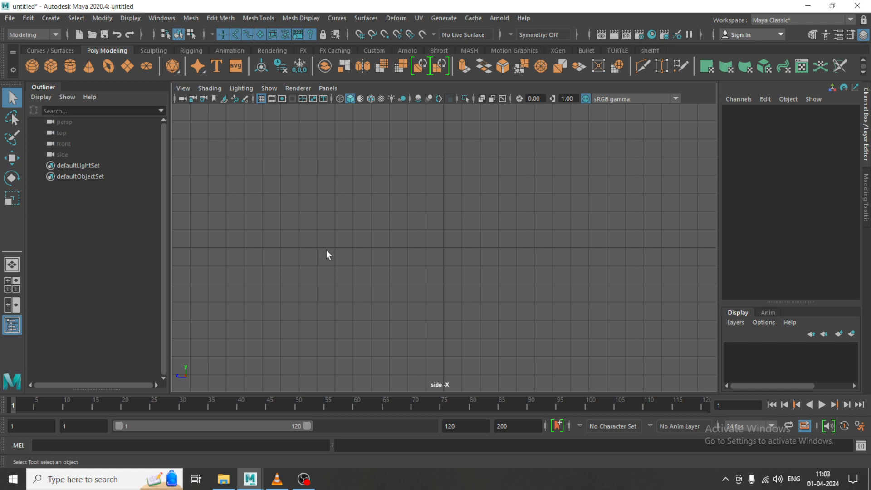
key("space")
key("space")
left_click(183, 89)
mouse_move(264, 328)
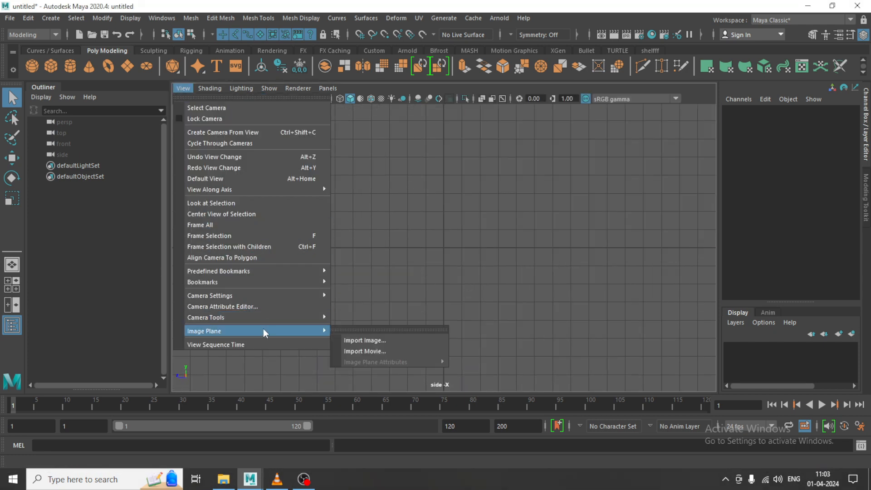
left_click(387, 340)
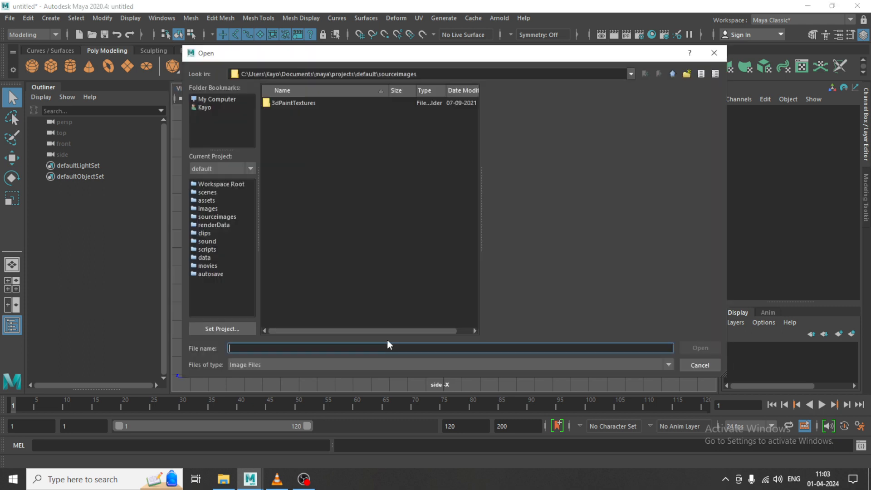
Step: Load f921685a200f4c7e94c93e17f30df9d0.jpeg from the Desktop folder as the side view's image plane
left_click(207, 192)
left_click(200, 99)
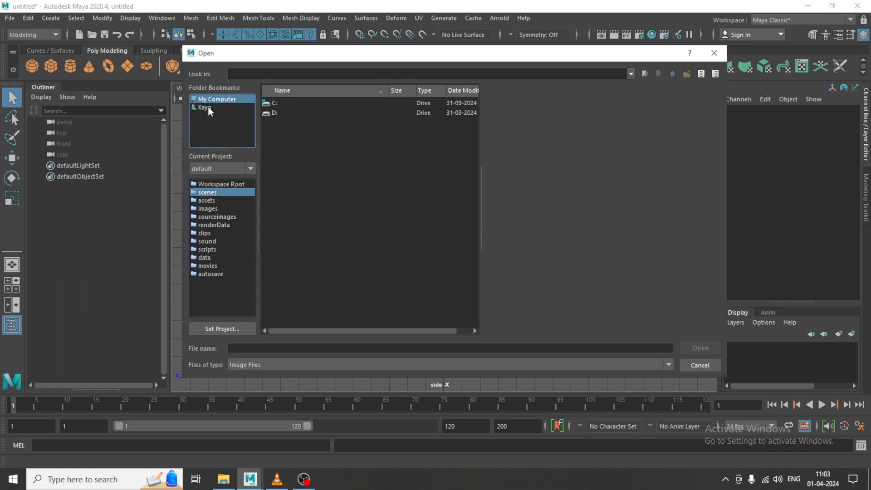
left_click(206, 107)
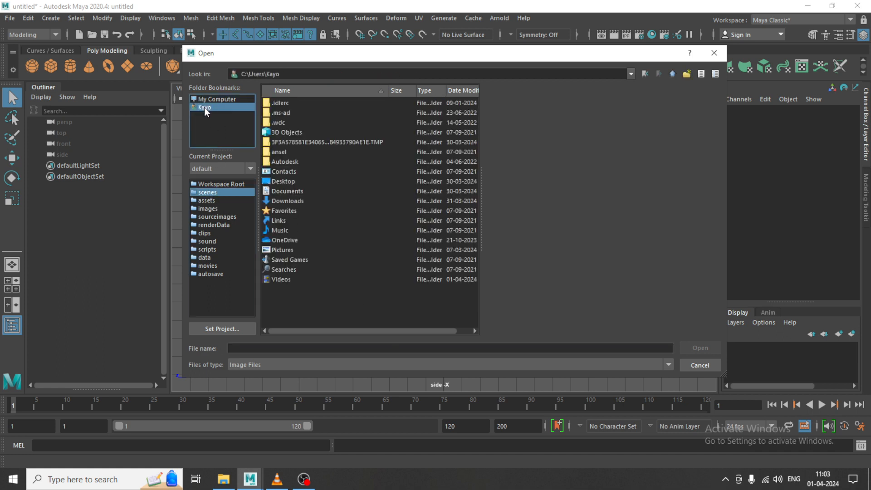
double_click(285, 182)
left_click(301, 182)
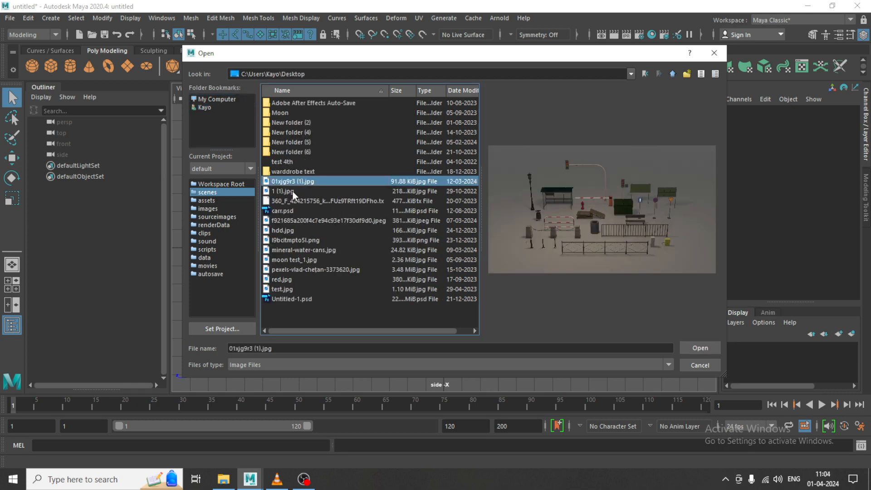
left_click(291, 192)
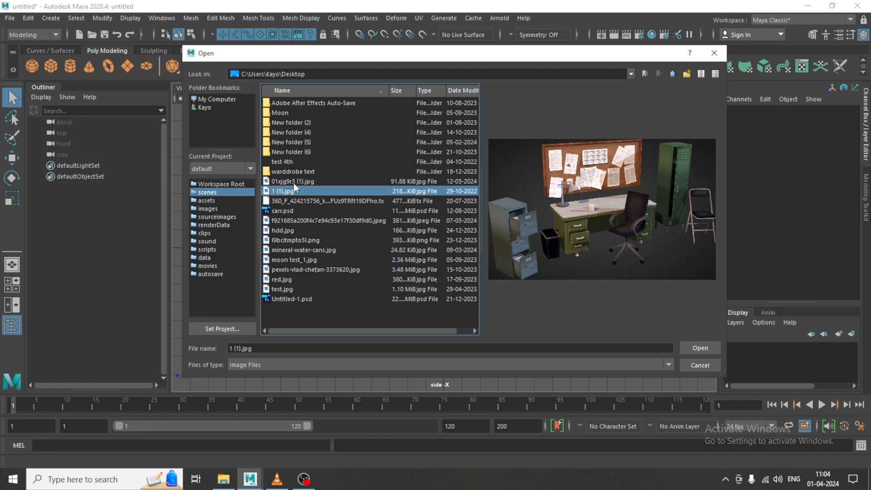
left_click(293, 182)
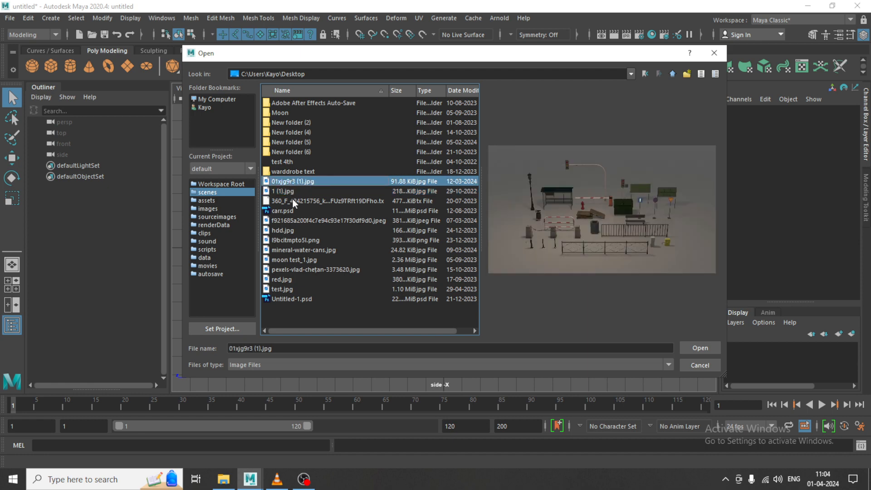
left_click(292, 221)
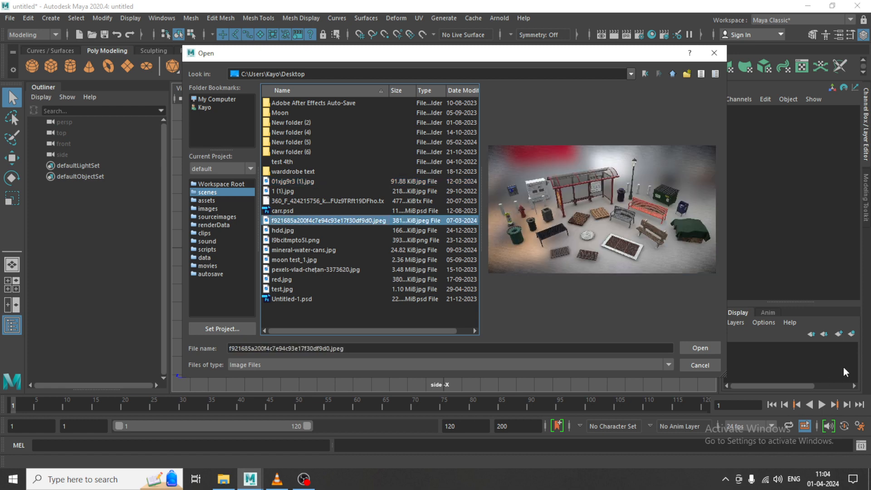
left_click(704, 347)
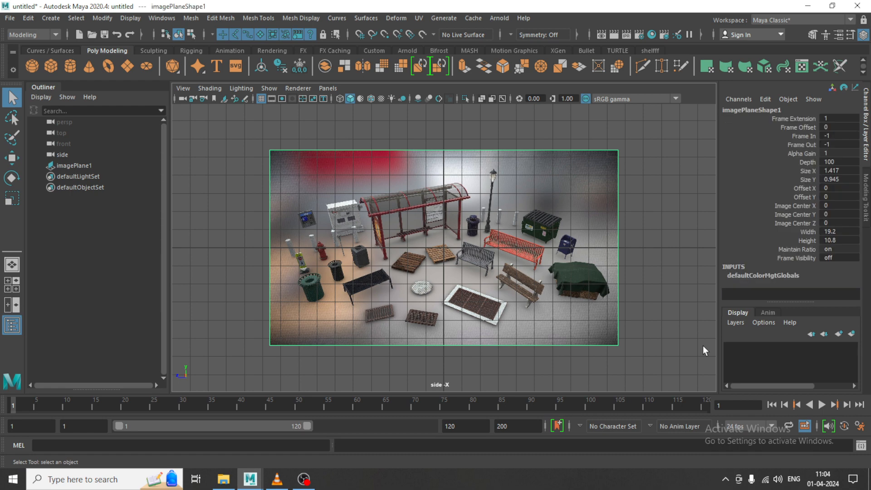
Step: Move the image plane in perspective to about -13.8 in X and 5.6 in Y, behind the grid
key("w")
key("space")
key("space")
left_click_drag(427, 209, 442, 193, "alt")
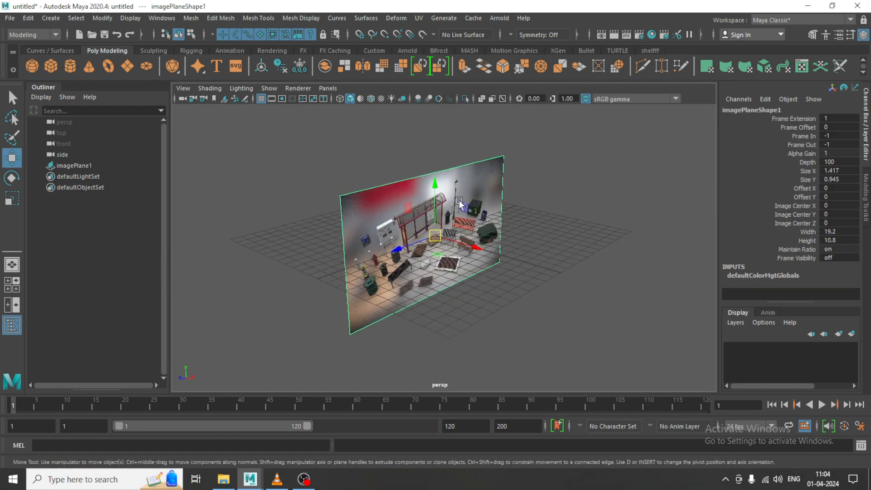
middle_click_drag(443, 193, 472, 206, "alt")
left_click_drag(472, 209, 398, 194)
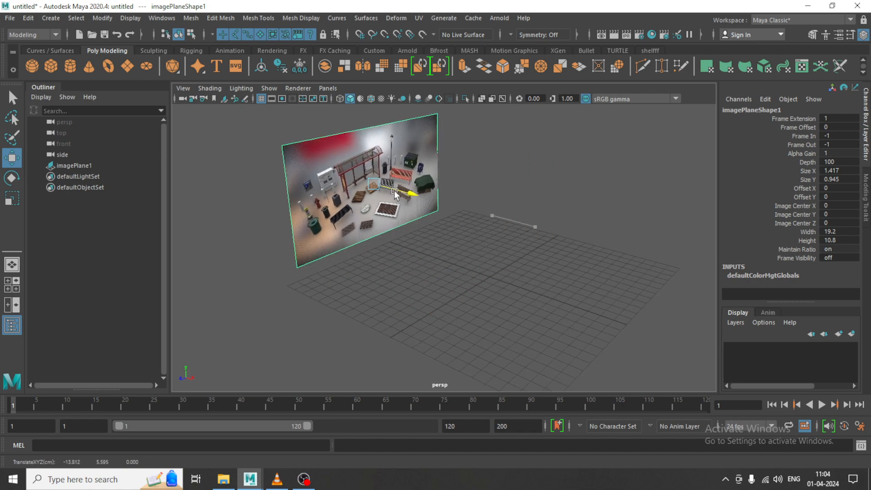
Step: Scale the reference image plane up uniformly behind the grid
scroll(400, 195, "up", 3)
middle_click_drag(400, 194, 429, 205, "alt")
left_click_drag(429, 205, 395, 220, "alt")
middle_click_drag(438, 229, 451, 247, "alt")
key("r")
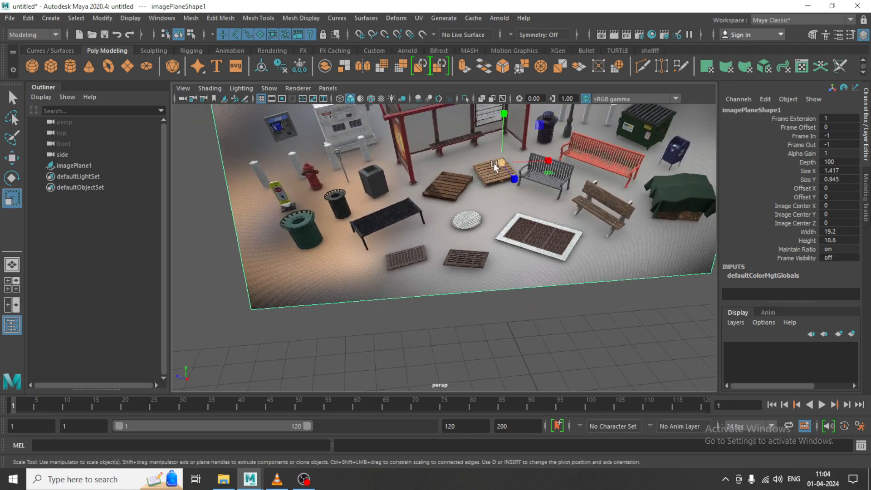
left_click_drag(500, 166, 619, 202)
key("w")
left_click_drag(438, 234, 468, 244, "alt")
middle_click_drag(461, 194, 445, 179, "alt")
scroll(447, 181, "down", 3)
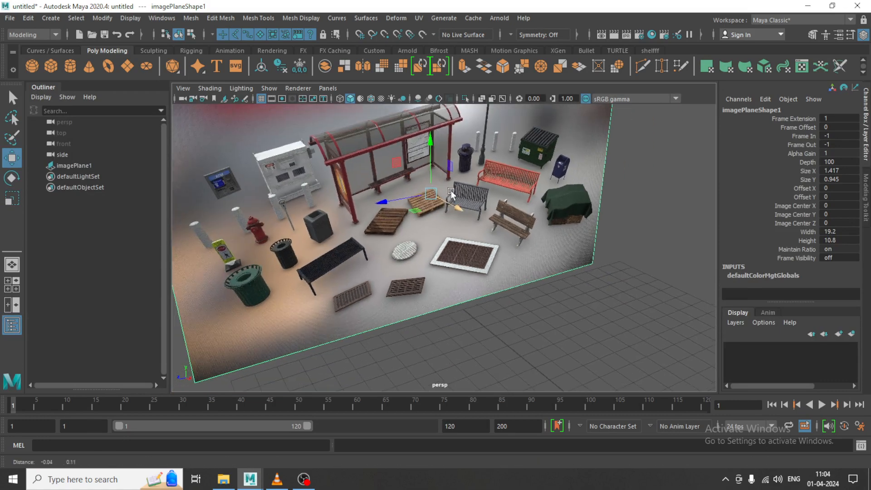
Step: Examine the framed floor grate in the reference image as the object to model
left_click_drag(455, 196, 502, 227, "alt")
scroll(501, 232, "down", 2)
middle_click_drag(502, 234, 458, 198, "alt")
left_click_drag(458, 199, 494, 241, "alt")
scroll(494, 241, "down", 2)
middle_click_drag(494, 241, 486, 207, "alt")
scroll(488, 235, "up", 3)
scroll(486, 221, "down", 3)
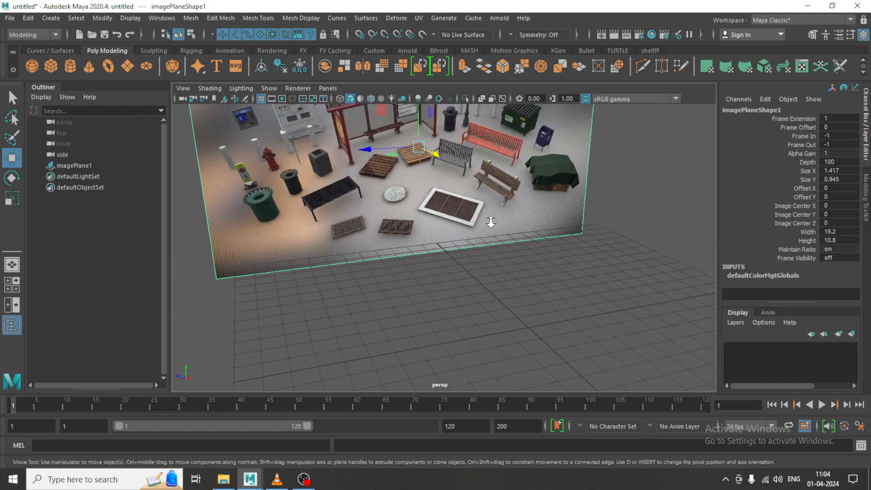
scroll(491, 222, "up", 2)
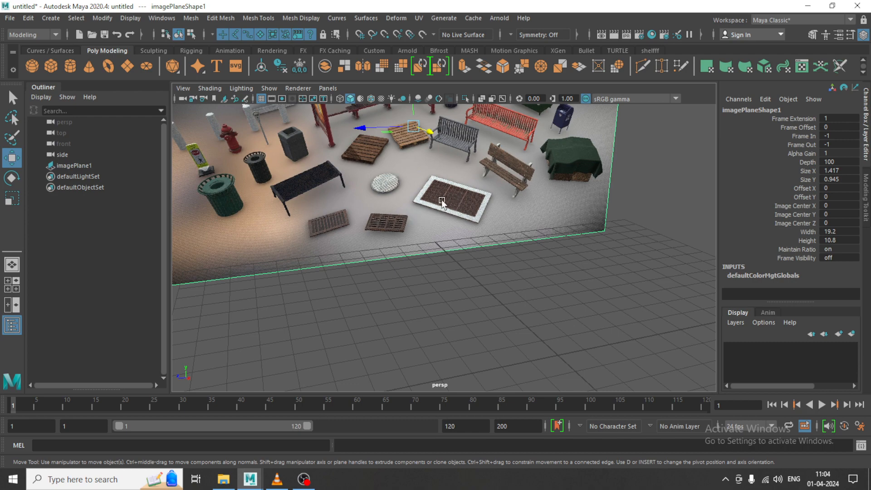
middle_click_drag(674, 259, 625, 241, "alt")
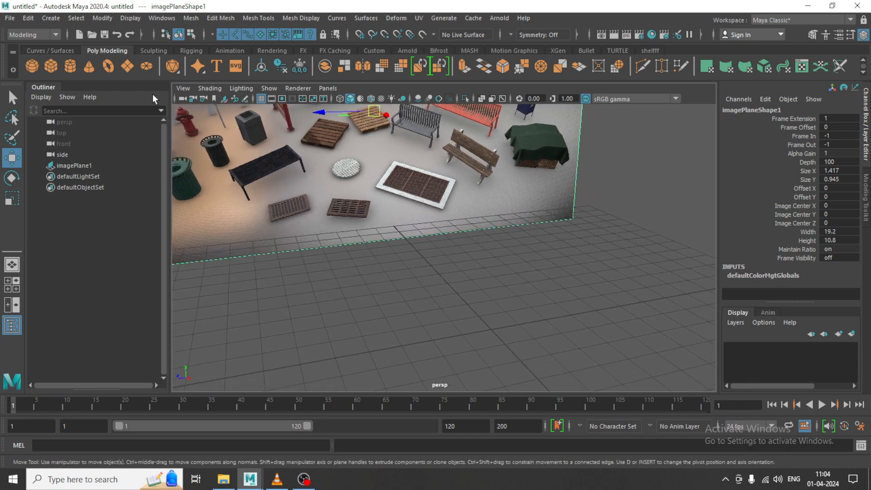
Step: Create a polygon plane about 44.7 wide and 48.3 high as a ground covering the grid
left_click(127, 65)
scroll(564, 254, "down", 5)
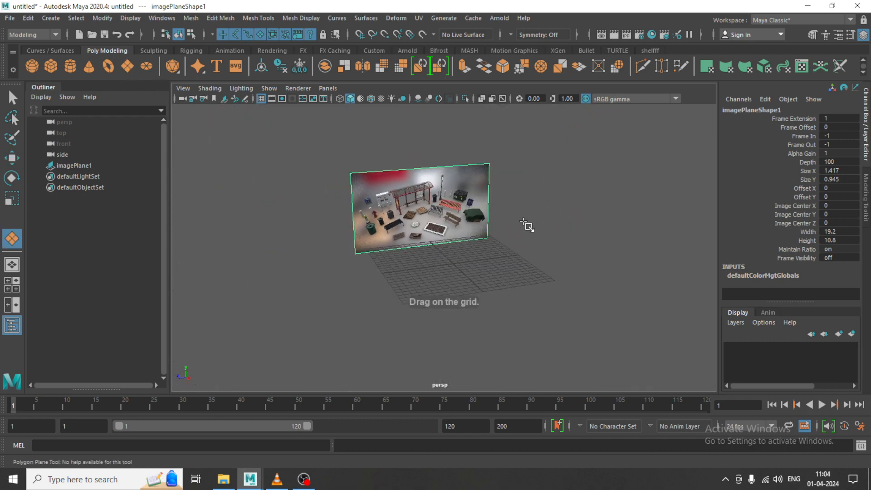
left_click_drag(524, 221, 331, 378)
scroll(474, 218, "up", 4)
middle_click_drag(475, 218, 448, 241, "alt")
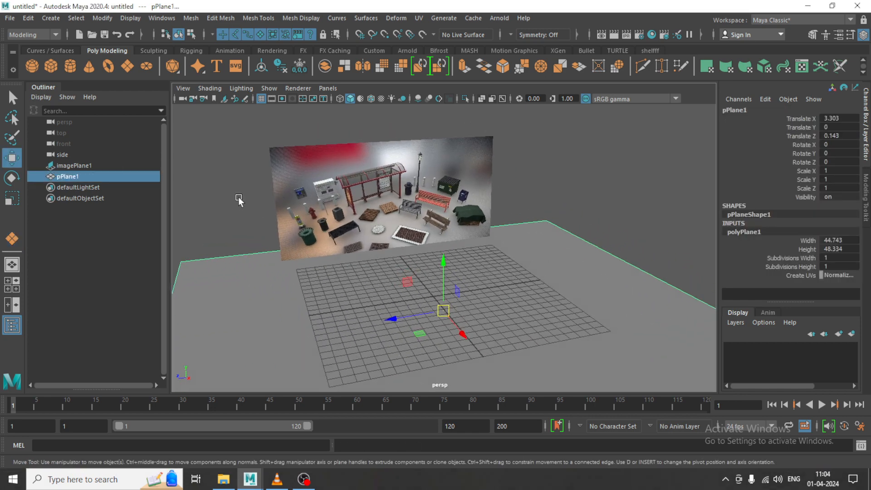
Step: Create a flat polygon cube in the top view, about 9 wide, 6.5 deep and 0.36 high
key("space")
key("space")
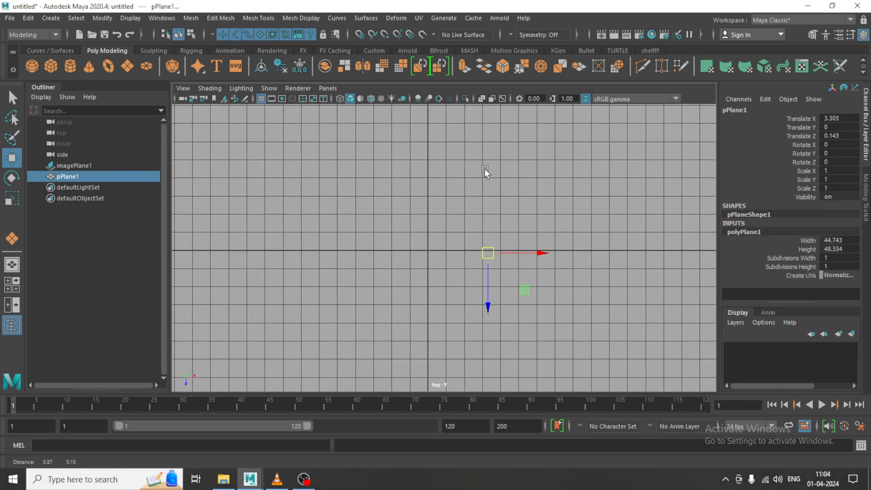
left_click(52, 66)
left_click_drag(339, 169, 504, 268)
key("space")
key("space")
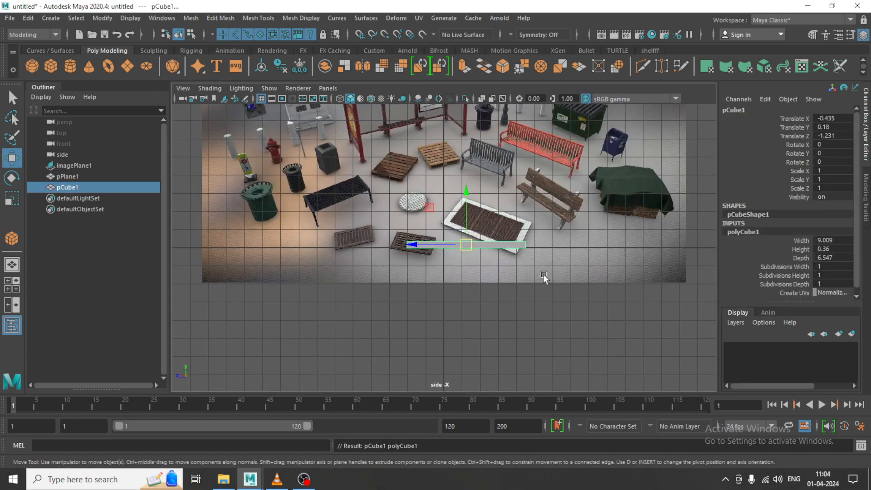
middle_click_drag(543, 276, 547, 290, "alt")
Step: Thin the flat cube by scaling it to about 0.652 in Y
key("space")
key("space")
left_click_drag(379, 323, 639, 306, "alt")
scroll(404, 309, "up", 4)
key("r")
key("w")
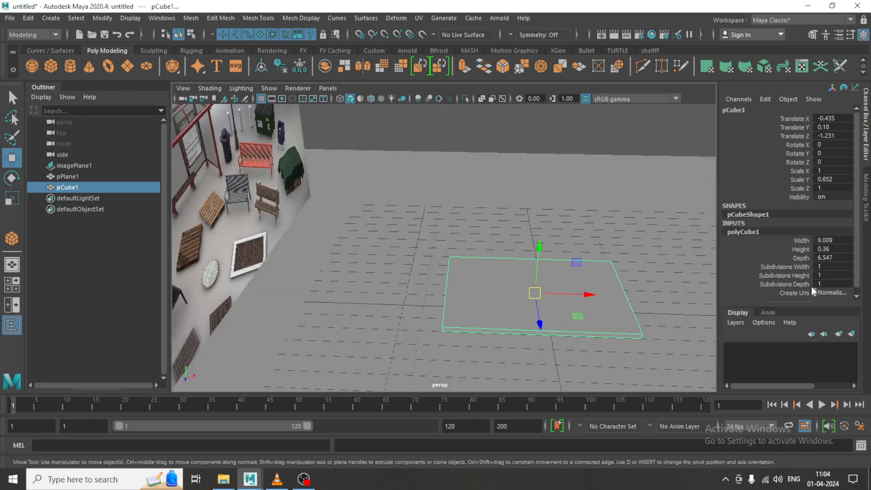
left_click(790, 267)
middle_click_drag(588, 236, 672, 236)
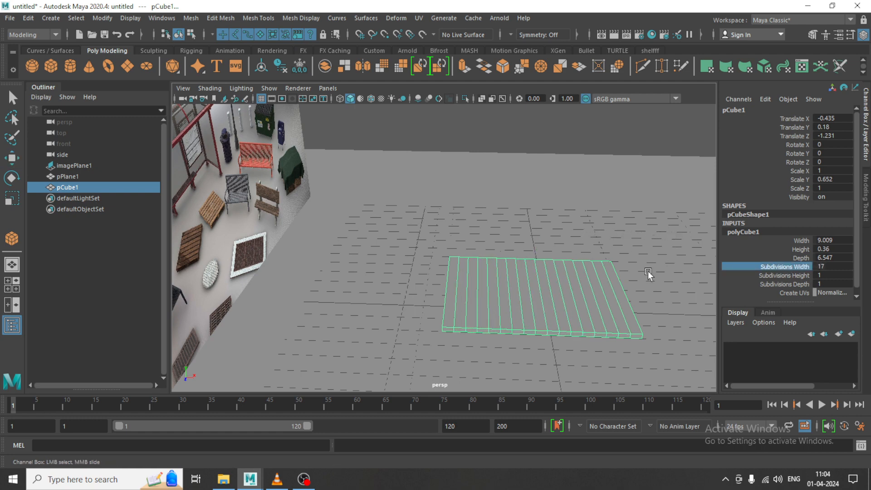
left_click_drag(648, 274, 535, 254, "alt")
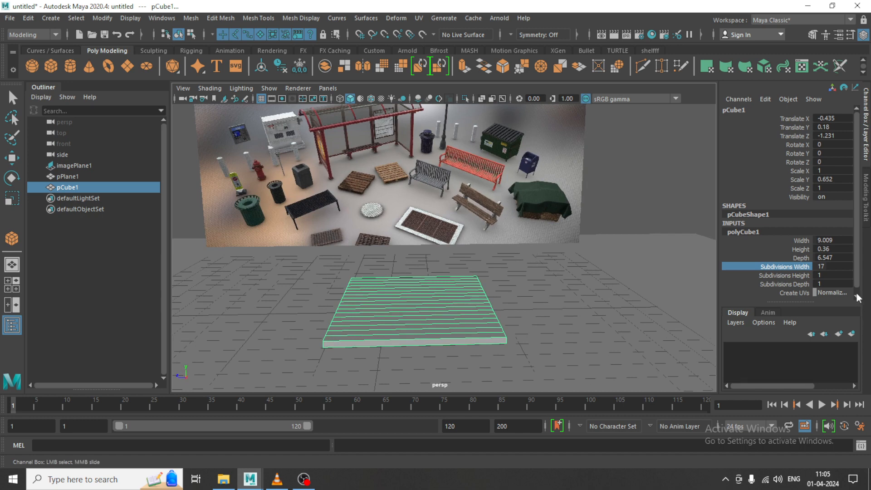
left_click(791, 276)
middle_click_drag(604, 261, 628, 260)
key("ctrl+z")
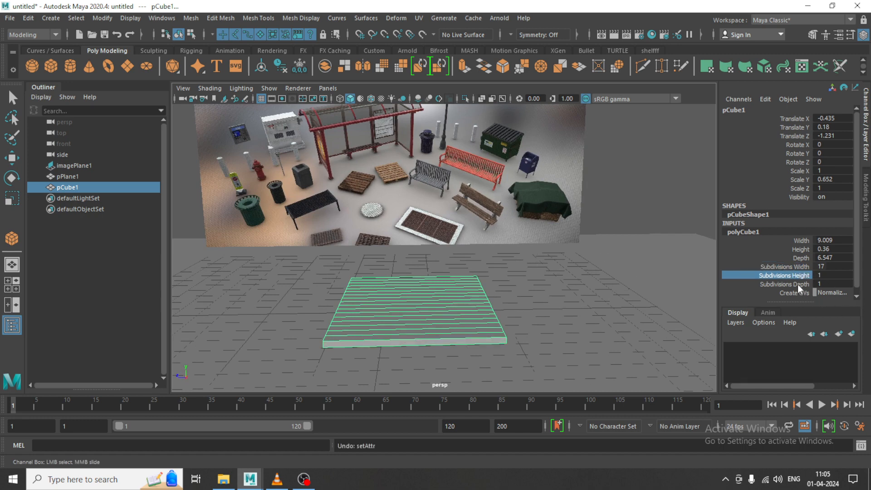
left_click(799, 285)
middle_click_drag(562, 257, 638, 263)
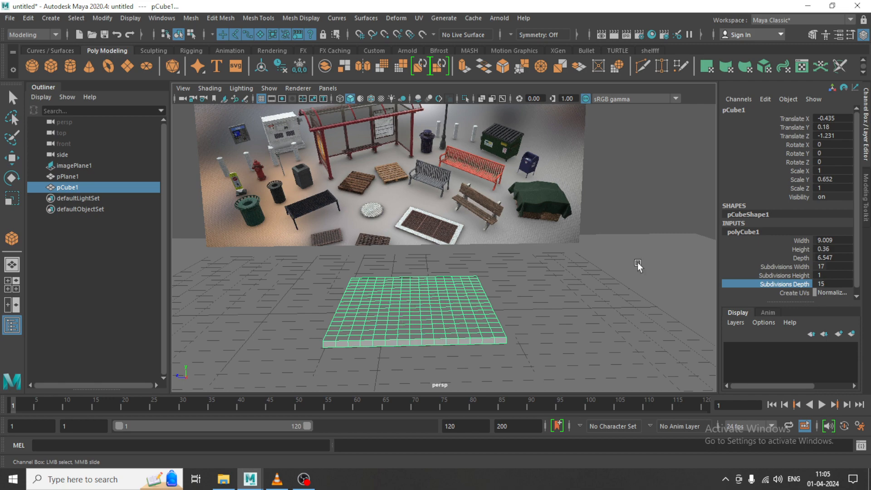
key("ctrl+z")
key("ctrl+z")
key("ctrl+z")
key("ctrl+z")
key("ctrl+z")
key("ctrl+z")
key("ctrl+z")
key("ctrl+z")
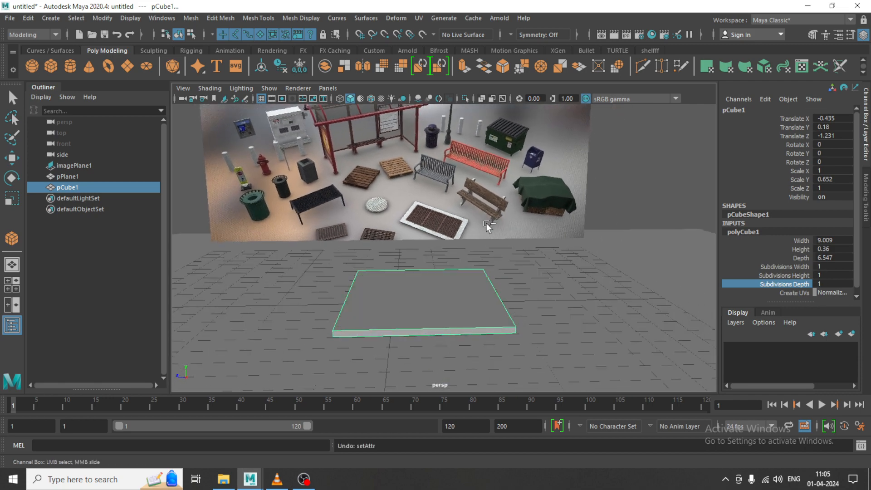
Step: Set the flat cube's width subdivisions to 16
left_click_drag(488, 301, 516, 278, "alt")
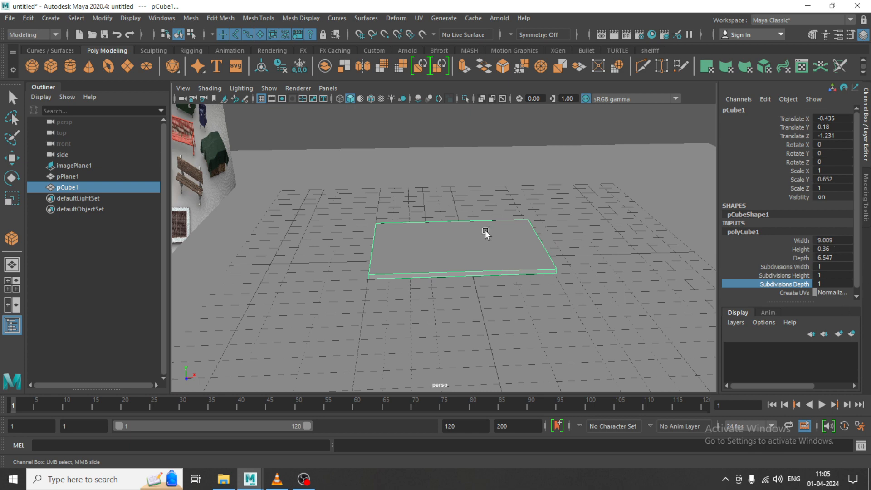
left_click_drag(485, 233, 492, 249, "alt")
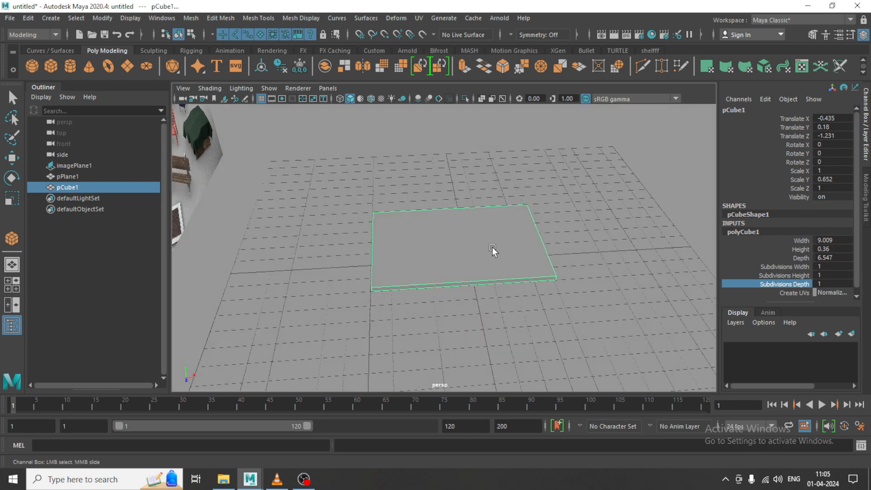
left_click(795, 266)
middle_click_drag(585, 236, 671, 227)
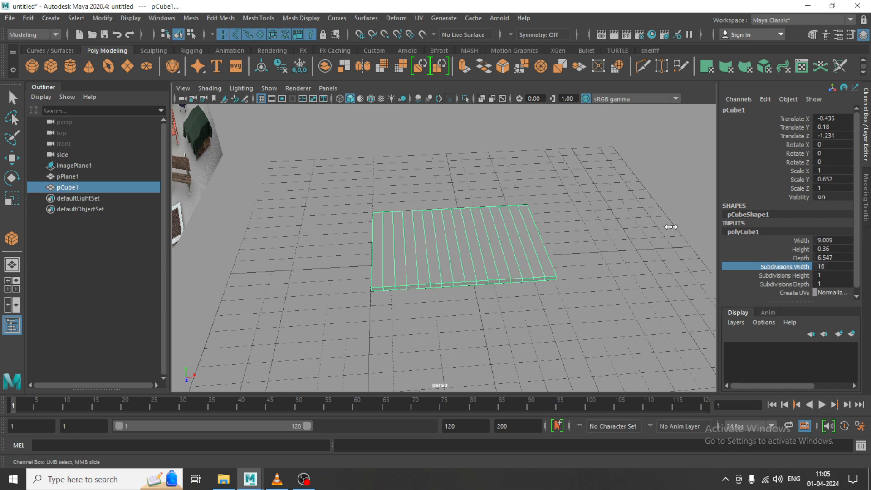
Step: Insert two edge loops running along X across all strips of the flat cube, one near each long edge
left_click_drag(584, 247, 504, 247, "alt")
key("w")
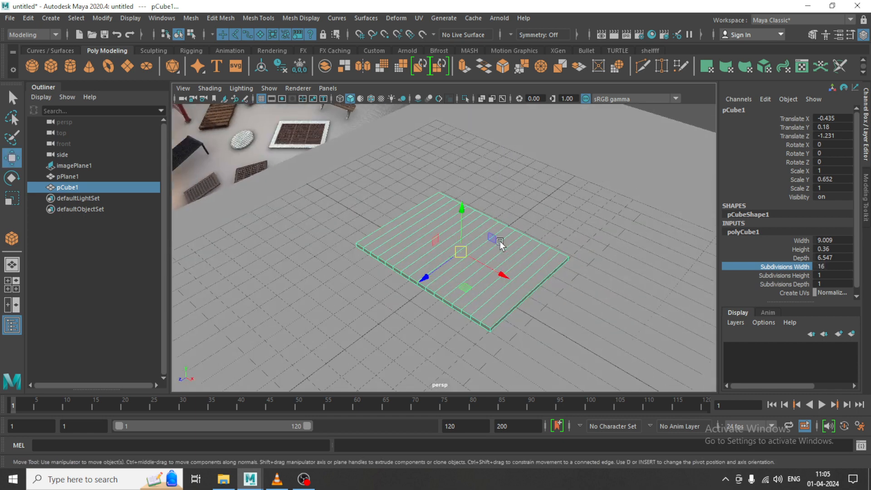
left_click(263, 18)
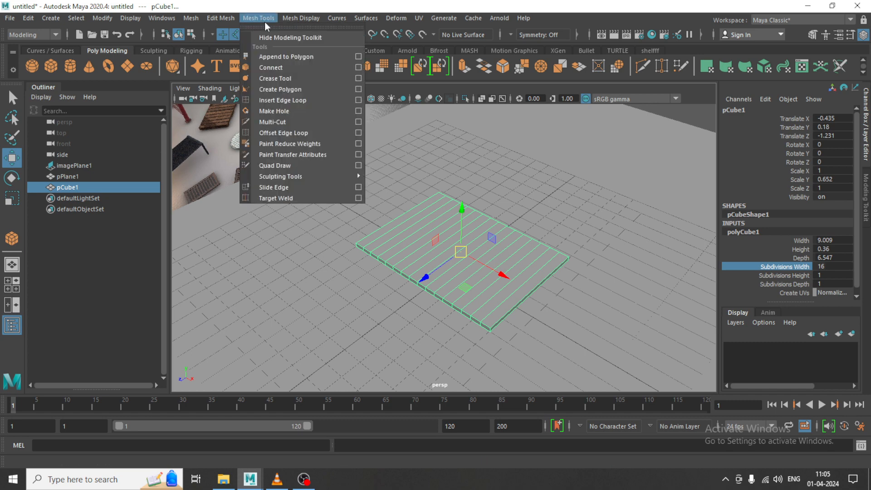
left_click(290, 100)
key("space")
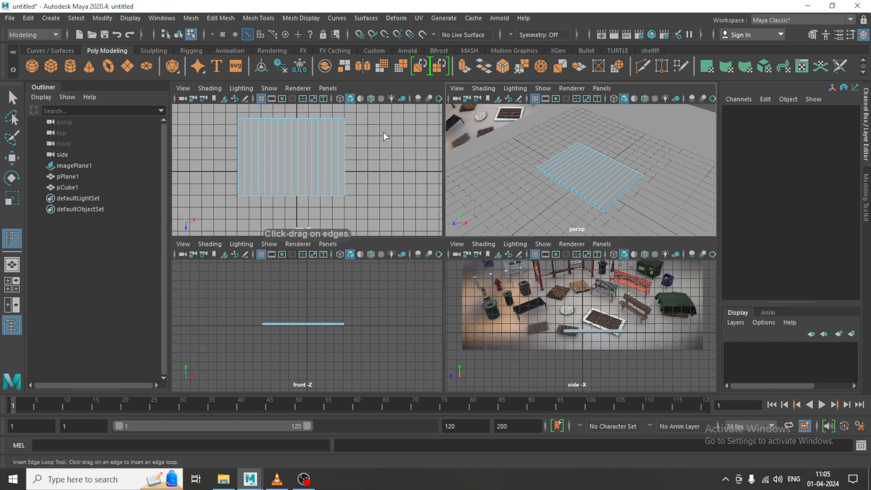
middle_click_drag(385, 136, 375, 101, "alt")
left_click(345, 164)
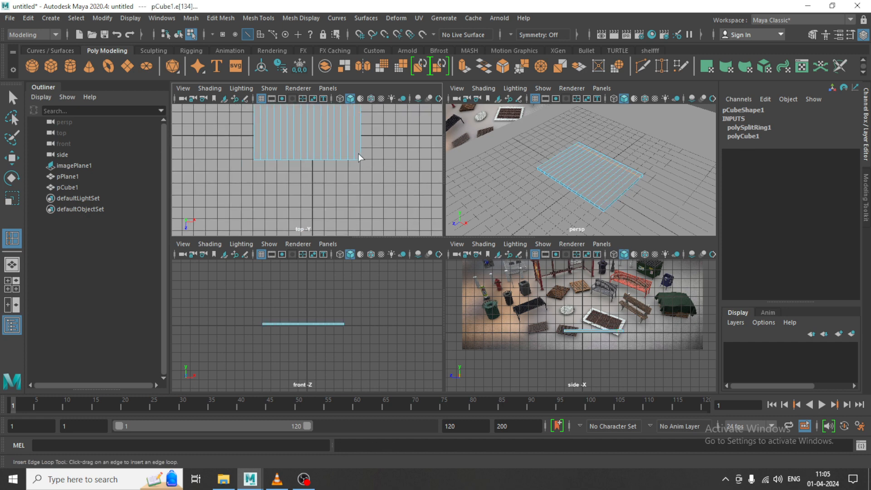
left_click_drag(359, 157, 363, 158)
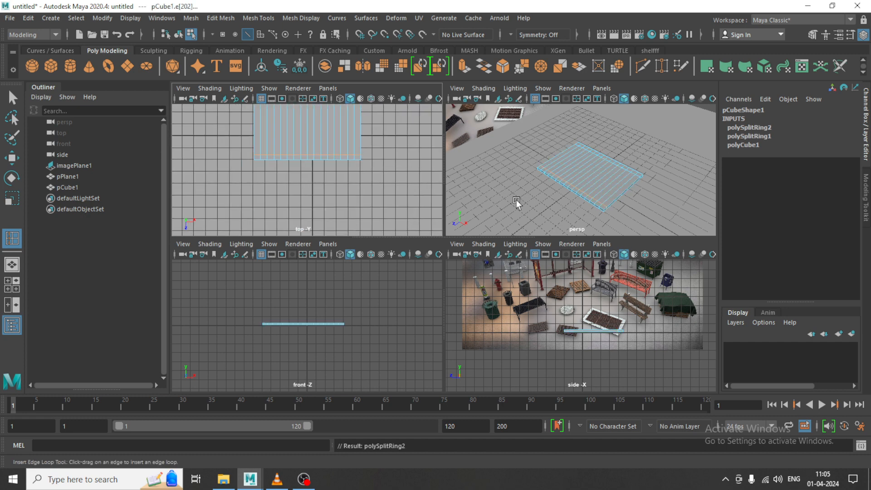
key("w")
key("space")
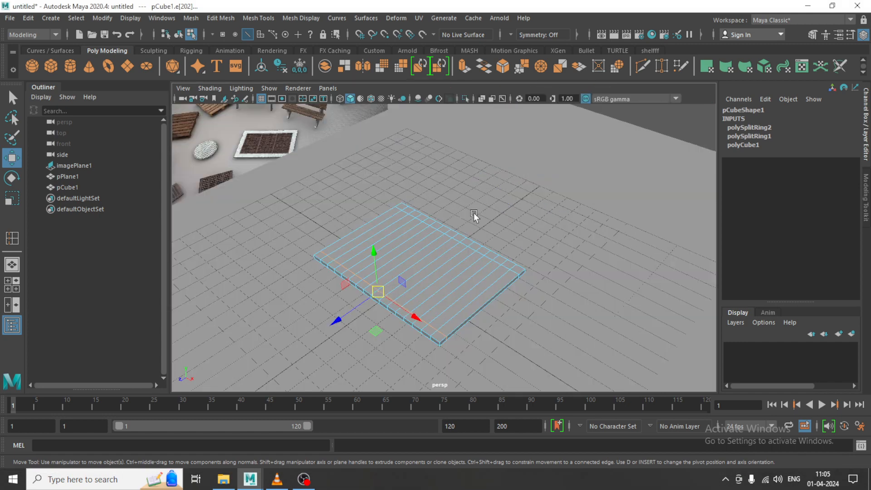
key("4")
key("space")
key("space")
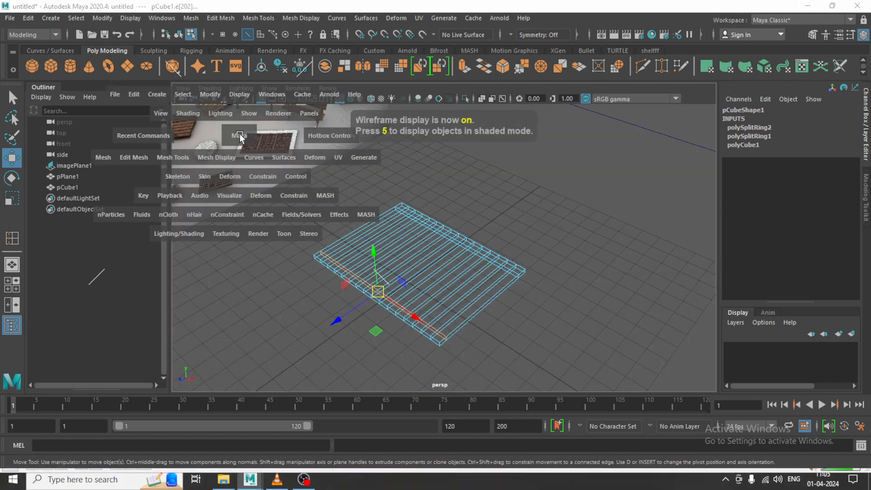
key("5")
left_click_drag(412, 211, 387, 288, "alt")
scroll(449, 271, "up", 1)
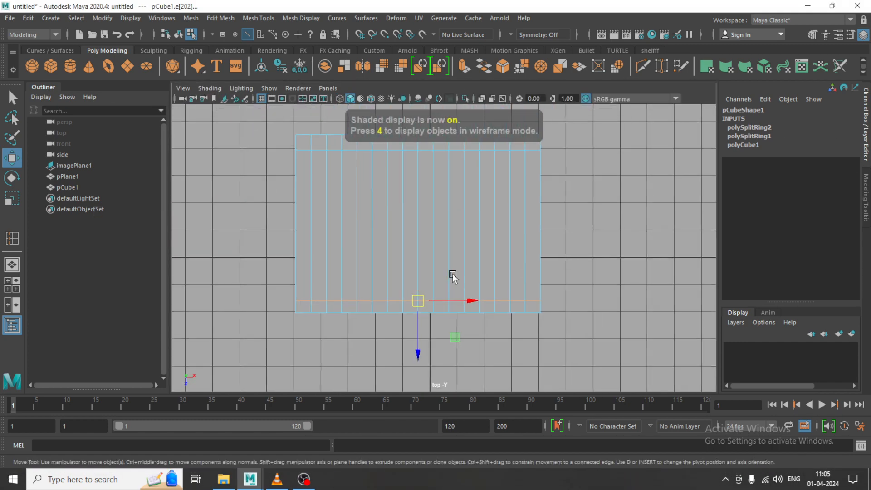
right_click_drag(382, 205, 385, 208)
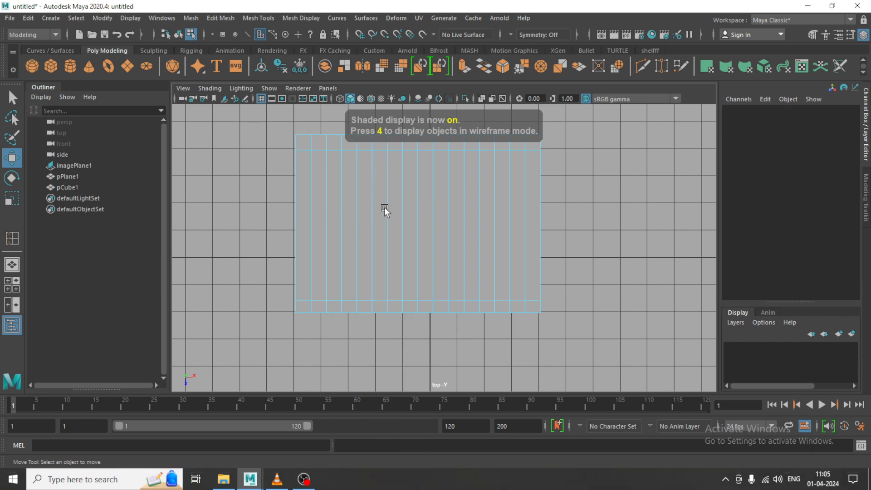
key("4")
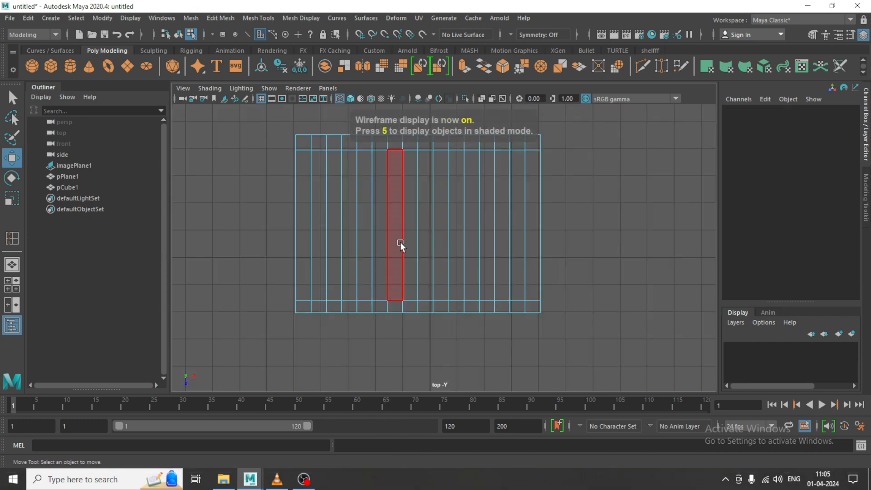
key("5")
left_click(319, 221)
key("space")
key("space")
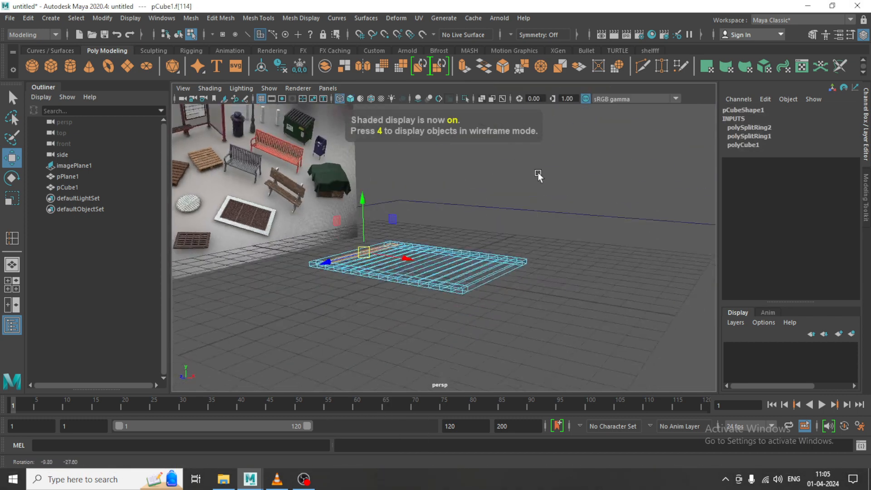
left_click_drag(538, 174, 535, 146, "alt")
scroll(431, 257, "up", 2)
key("5")
scroll(325, 289, "up", 3)
left_click_drag(400, 262, 400, 283, "alt")
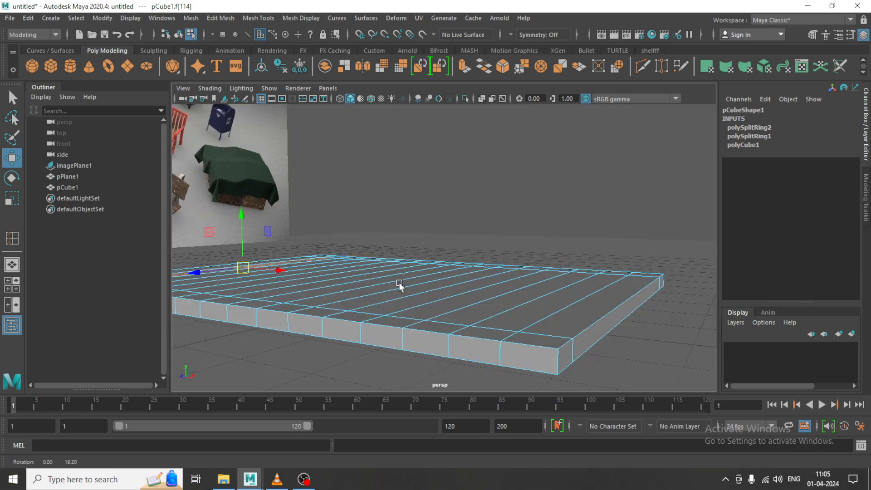
Step: Isolate the whole flat cube in the perspective view so the ground plane and reference image are hidden
right_click_drag(363, 270, 453, 169)
scroll(498, 216, "down", 3)
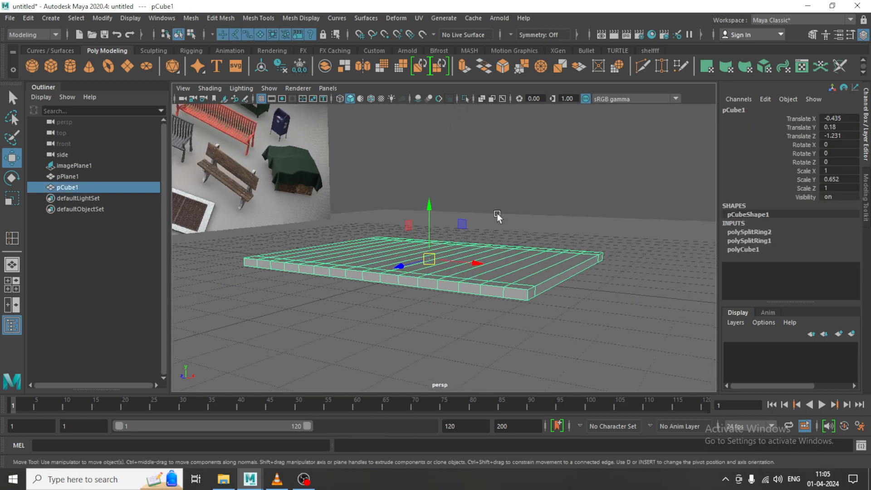
left_click_drag(497, 215, 495, 220, "alt")
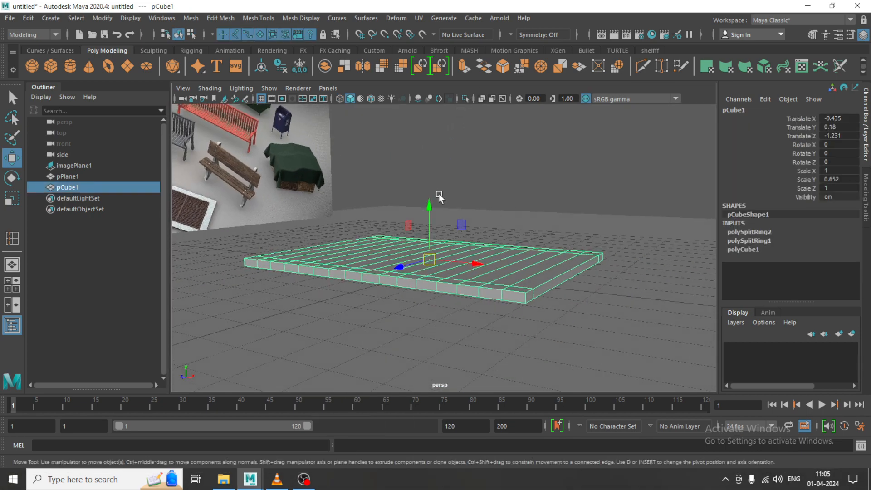
left_click(270, 89)
mouse_move(381, 17)
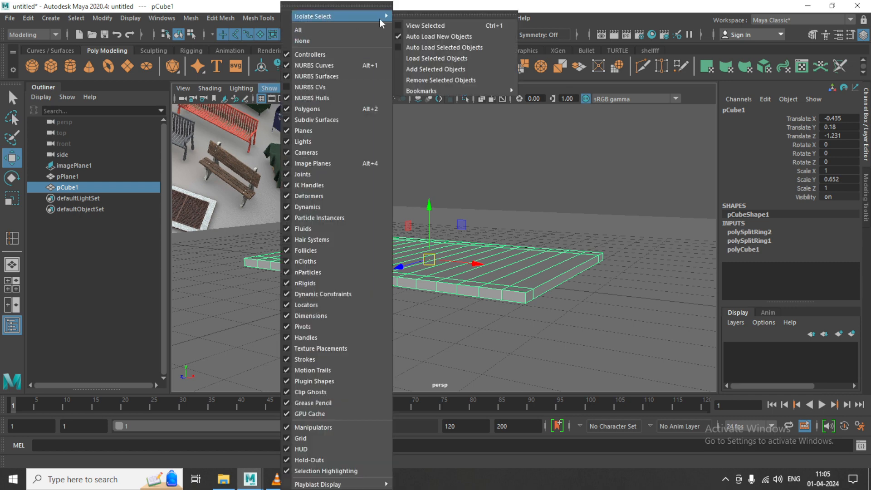
left_click(417, 26)
Step: Bridge the inner top and bottom faces of the second strip from the negative X end to cut a slot
left_click_drag(460, 287, 458, 195, "alt")
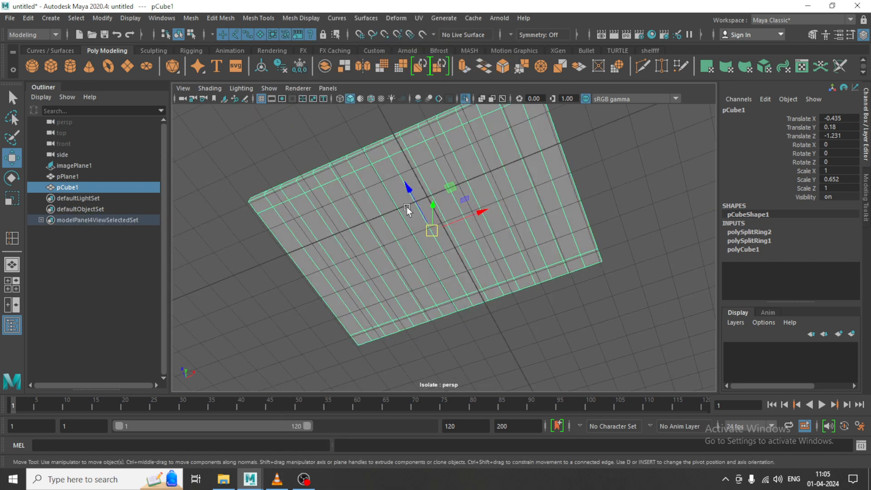
right_click_drag(398, 178, 398, 208)
left_click_drag(397, 208, 400, 295, "alt")
left_click_drag(344, 297, 374, 208, "alt")
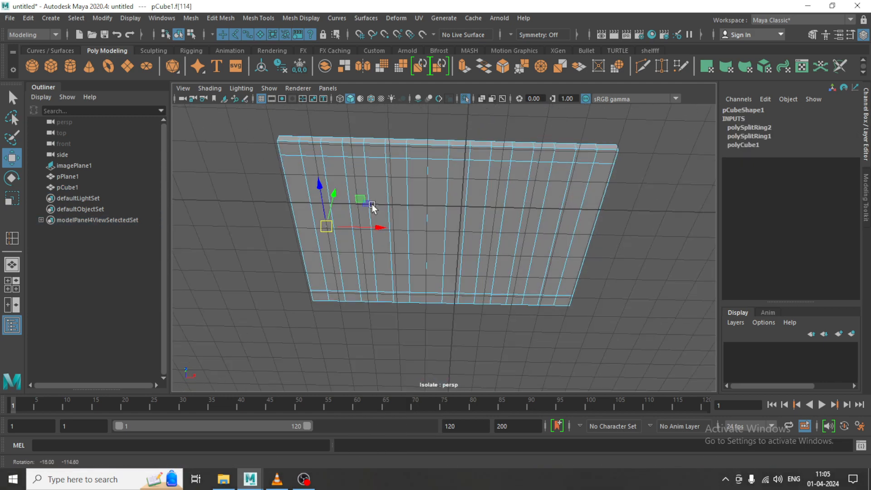
left_click_drag(315, 177, 313, 173, "shift")
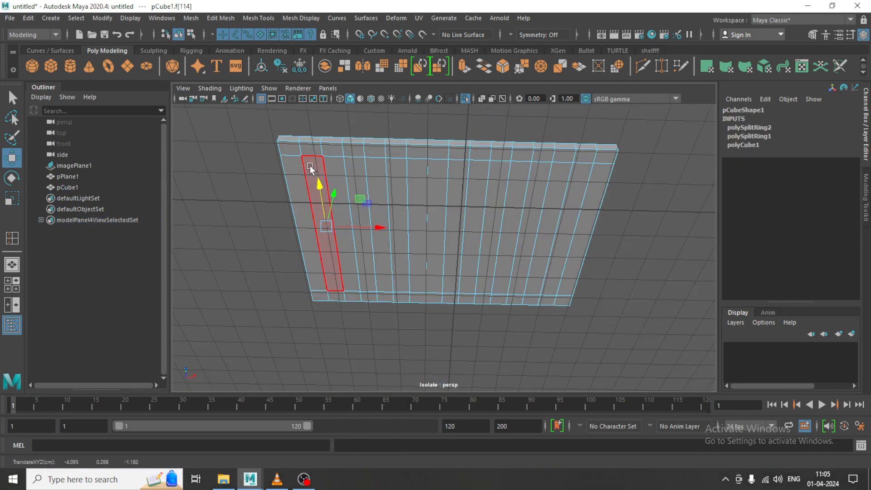
left_click(310, 168)
left_click_drag(410, 168, 360, 277, "alt")
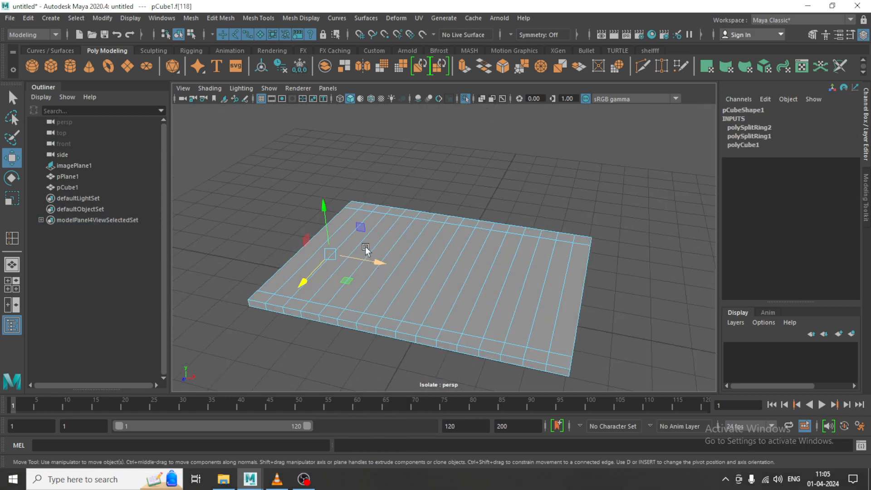
left_click(347, 229, "shift")
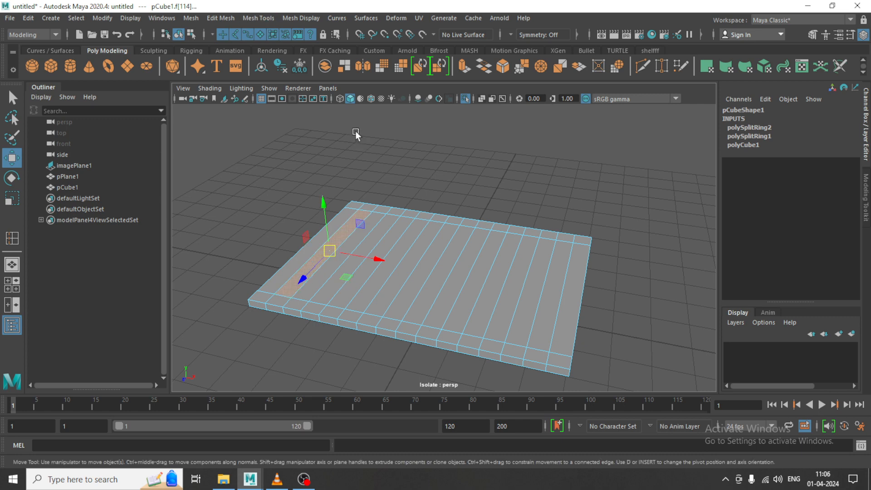
left_click(221, 18)
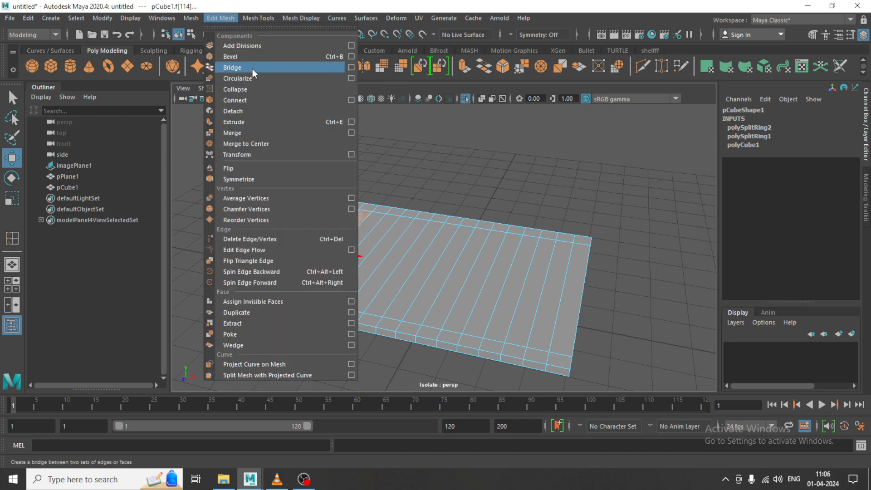
left_click(232, 67)
Step: Bridge the inner top and bottom faces of the fourth strip from the negative X end into another slot
scroll(339, 267, "up", 5)
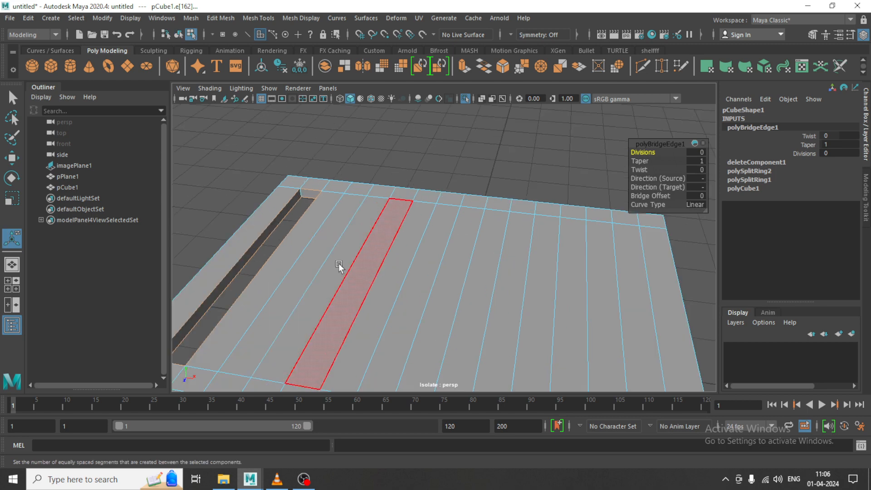
left_click(319, 258)
key("w")
left_click_drag(319, 259, 296, 204, "alt")
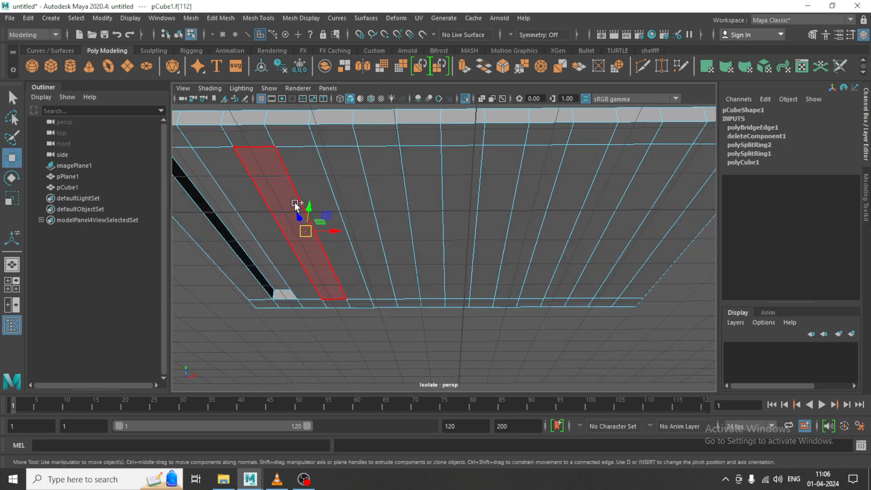
left_click(287, 194, "shift")
left_click_drag(449, 237, 435, 248, "alt")
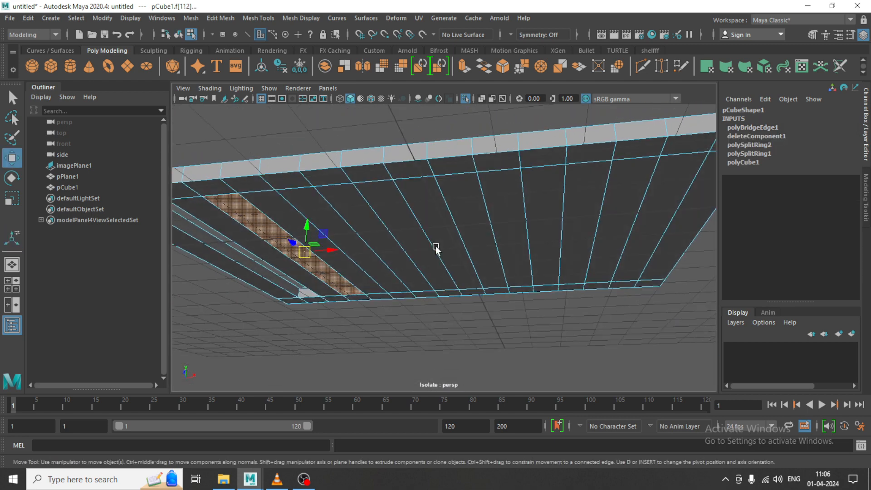
key("g")
Step: Bridge the sixth strip's inner top and bottom faces to open a slot through the grate
left_click_drag(288, 233, 401, 216, "alt")
left_click(357, 275)
left_click(363, 210)
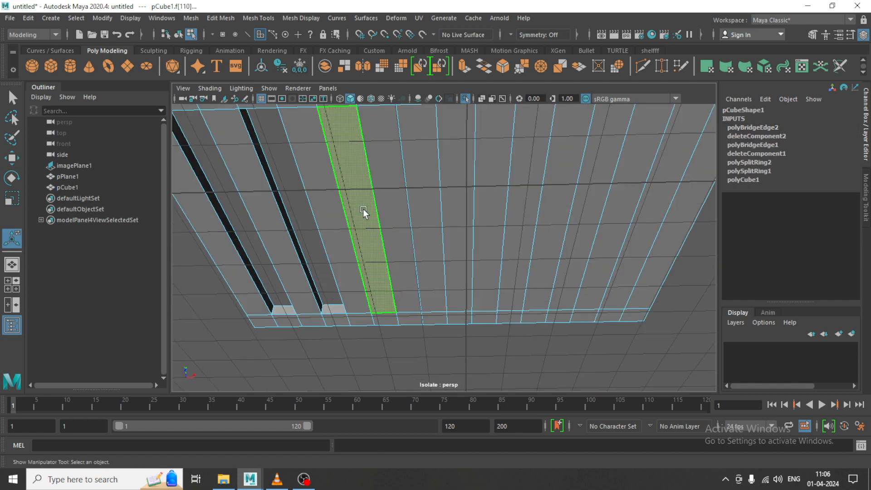
key("h")
Step: Bridge the eighth strip's inner top and bottom faces to open a slot through the grate
left_click_drag(469, 272, 409, 198, "alt")
left_click(461, 340)
key("g")
key("w")
left_click(416, 179)
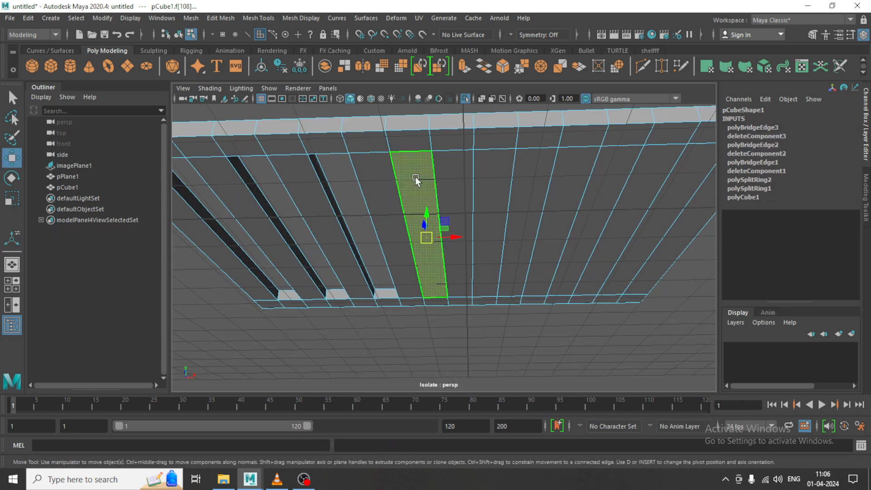
key("g")
Step: Bridge the tenth strip's inner top and bottom faces to open a slot through the grate
left_click_drag(499, 182, 463, 181, "alt")
key("w")
left_click(480, 269)
left_click(463, 171)
key("g")
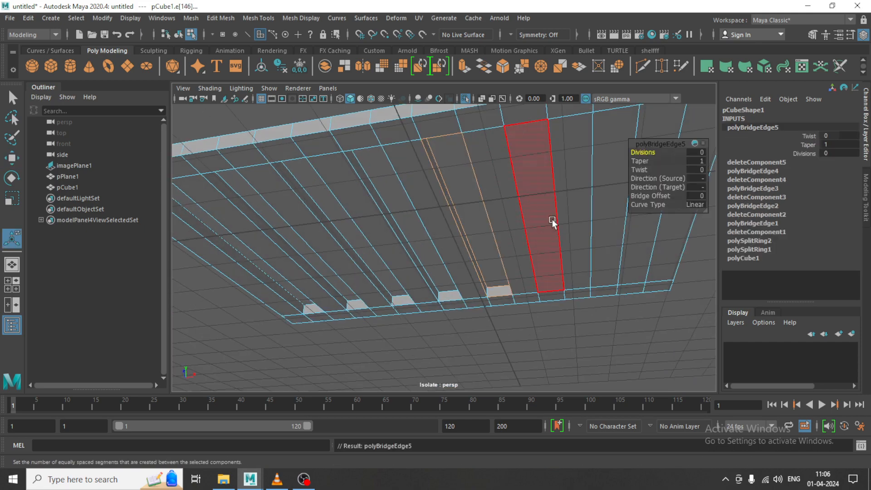
Step: Bridge the twelfth strip's inner top and bottom faces to open a slot through the grate
left_click_drag(553, 222, 514, 157, "alt")
left_click(543, 282)
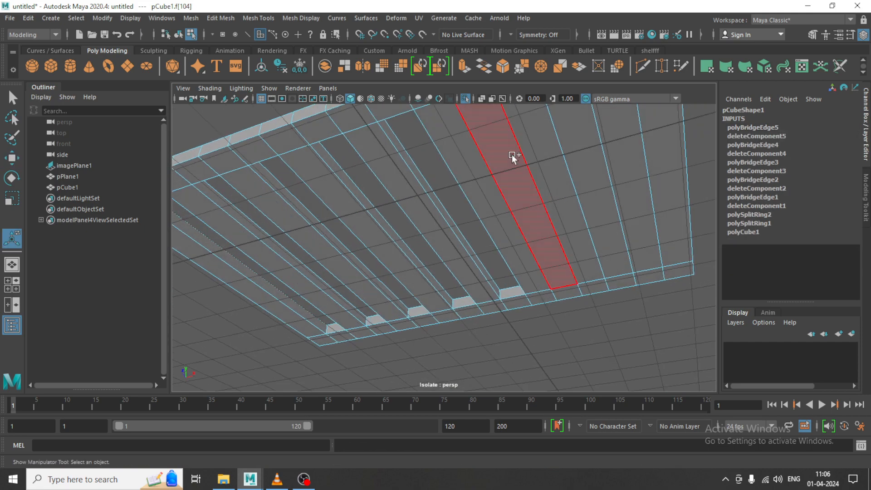
left_click(215, 19)
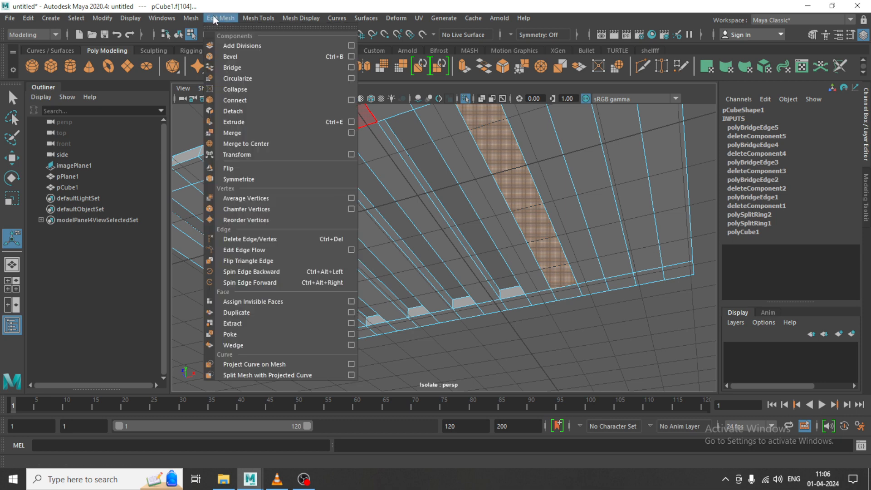
left_click(257, 65)
Step: Bridge the fourteenth strip's inner top and bottom faces to open the last slot near the positive X end
left_click_drag(511, 191, 486, 206, "alt")
key("w")
scroll(540, 231, "down", 3)
left_click(536, 243)
left_click(514, 132, "shift")
key("g")
Step: Delete the edge loop between the last two strips at the positive X end to merge them into one bar
scroll(486, 206, "up", 3)
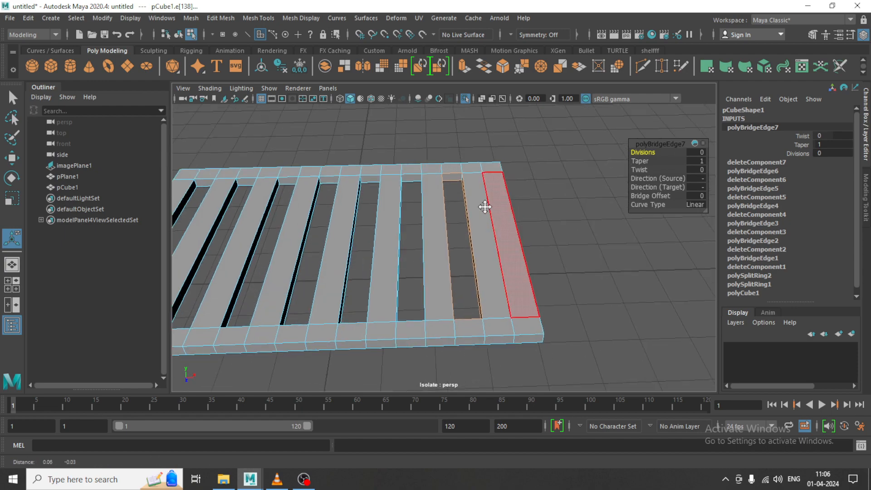
middle_click_drag(486, 206, 462, 196, "alt")
right_click_drag(463, 196, 464, 167)
left_click(466, 192)
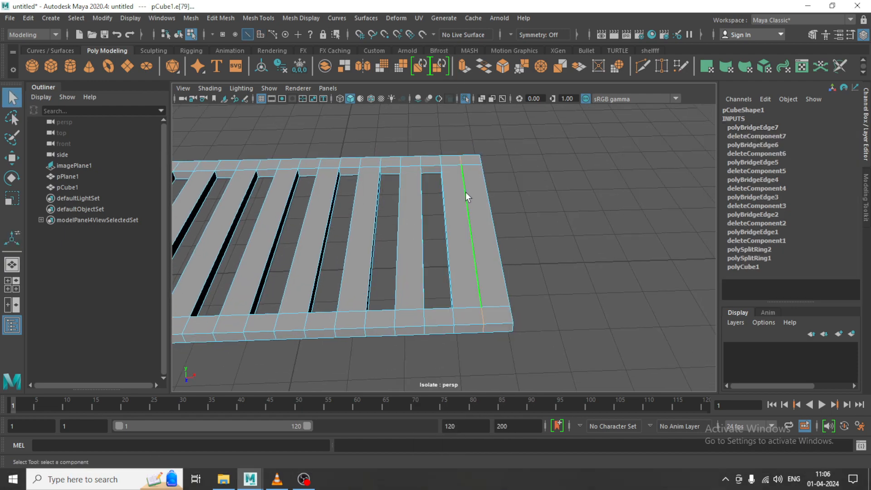
left_click_drag(465, 192, 491, 236, "alt")
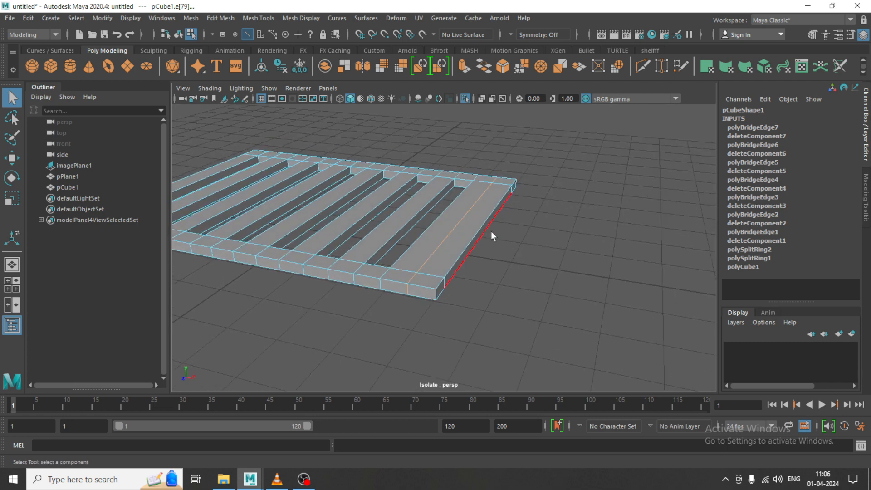
key("Delete")
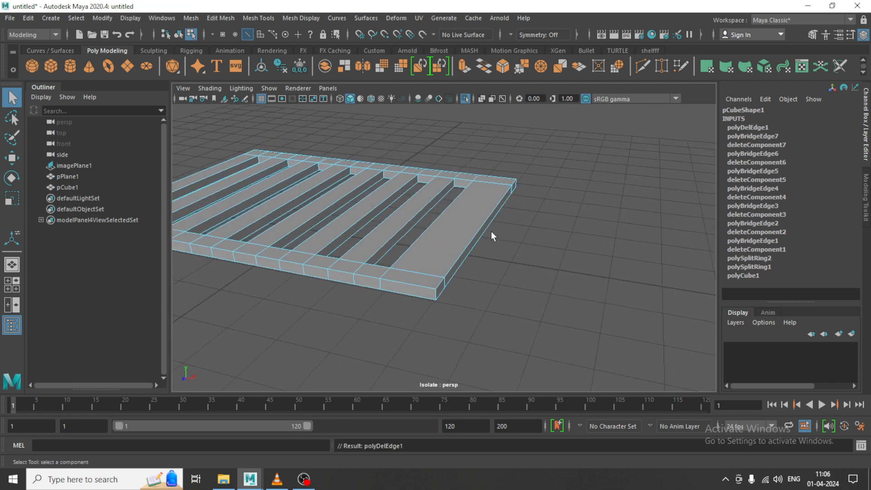
Step: Move the outermost vertices at the positive X end inward along X so the end bar matches the other bars' width
left_click_drag(491, 230, 496, 228, "alt")
right_click_drag(468, 180, 412, 181)
left_click_drag(413, 181, 595, 393, "alt")
key("w")
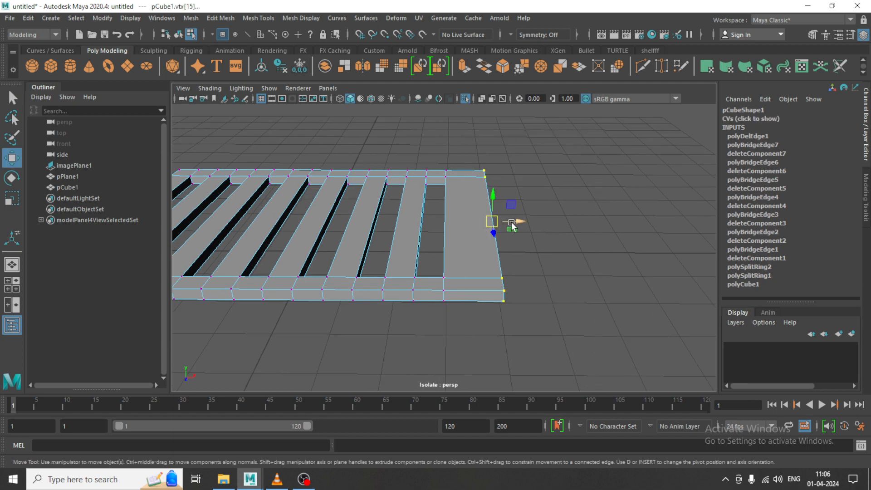
left_click_drag(510, 225, 482, 222)
left_click_drag(429, 197, 426, 238, "alt")
middle_click_drag(427, 238, 535, 235, "alt")
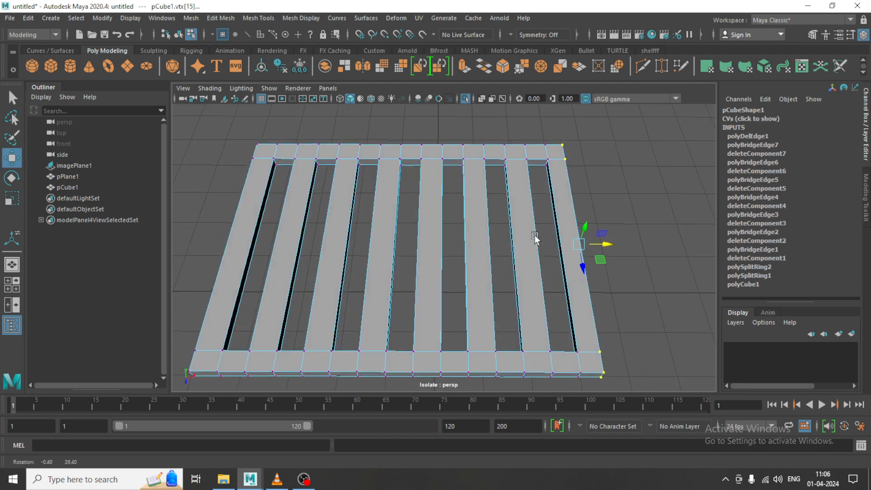
Step: Exit isolate selection so the grate shows together with the ground plane and the reference image
middle_click_drag(419, 203, 476, 180, "alt")
left_click_drag(522, 222, 451, 196, "alt")
scroll(452, 195, "down", 5)
middle_click_drag(451, 195, 479, 216, "alt")
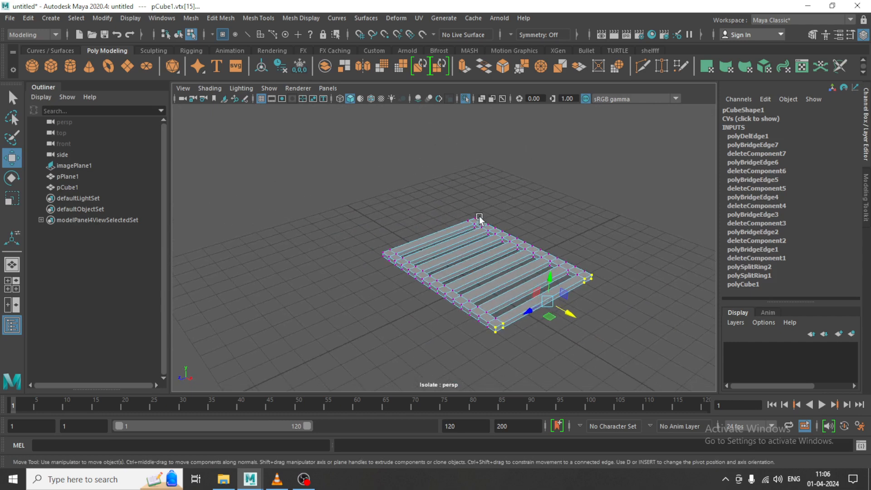
key("ctrl+1")
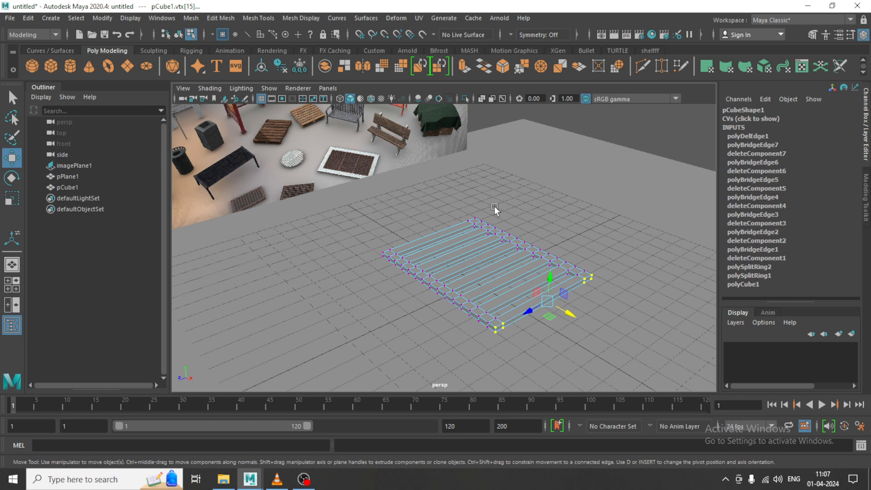
left_click_drag(518, 281, 559, 307, "alt")
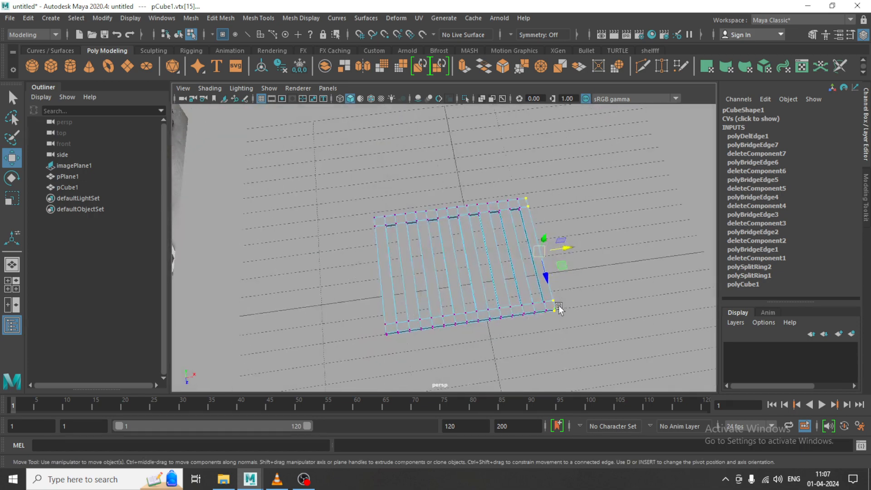
Step: In the top view, insert a closely spaced pair of edge loops across each end bar near the grate's negative Z end
key("space")
key("space")
scroll(508, 175, "down", 2)
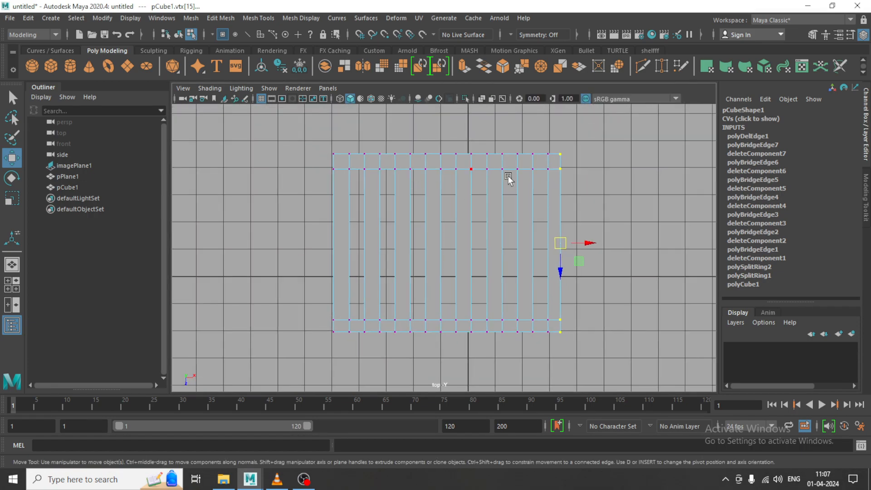
left_click(258, 18)
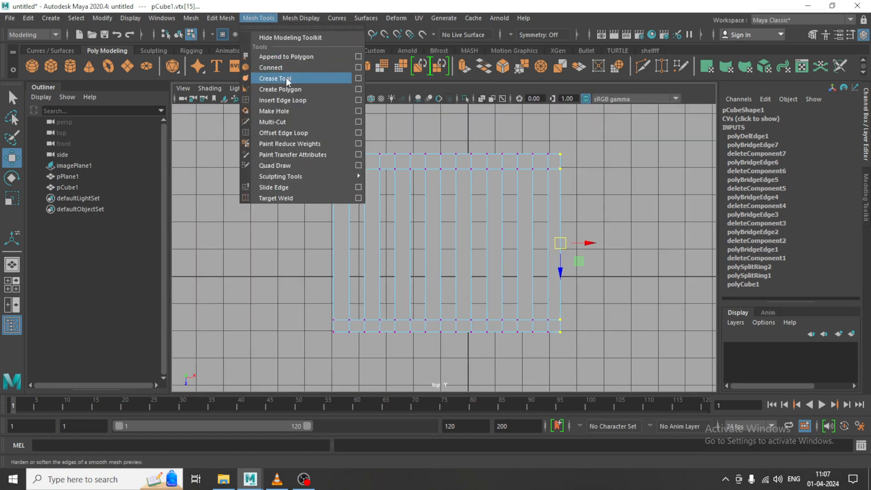
left_click(293, 100)
scroll(352, 190, "up", 1)
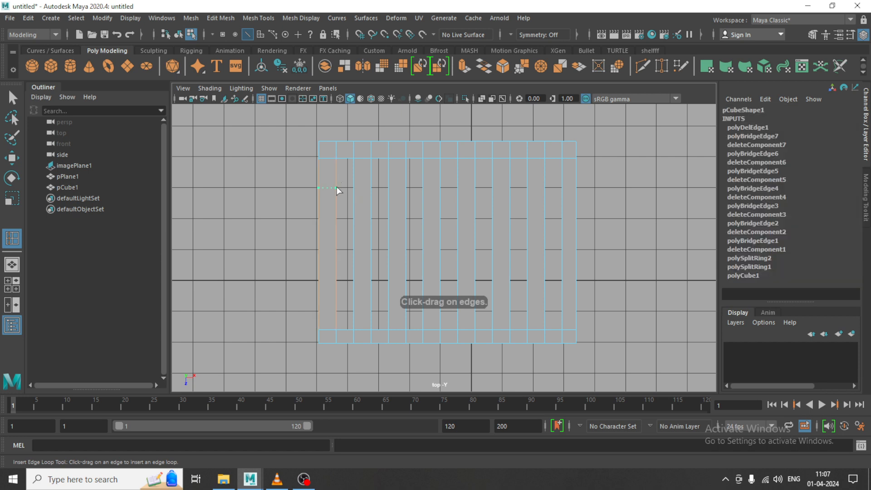
left_click(337, 187)
left_click(336, 197)
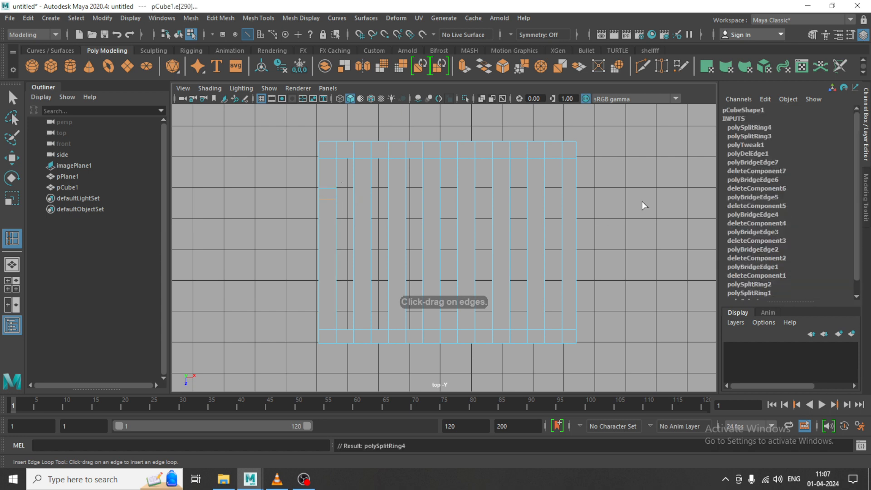
left_click(563, 188)
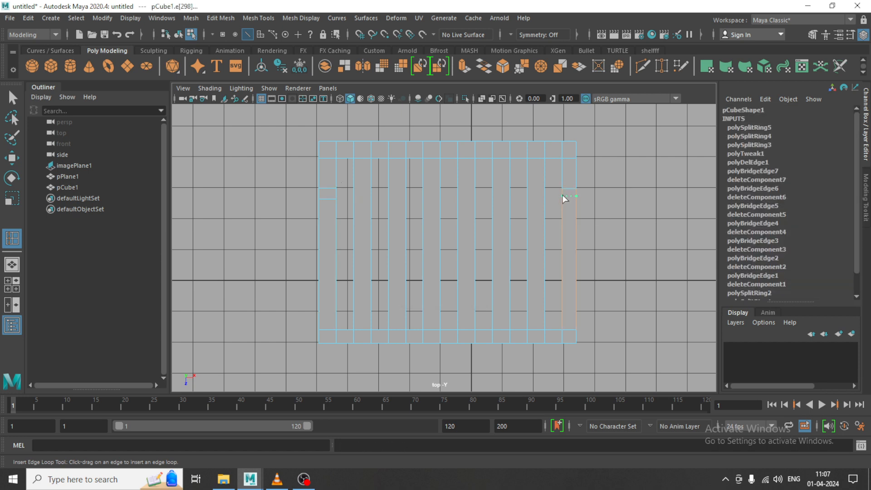
left_click(564, 199)
Step: Insert a second pair of edge loops across both end bars around the middle of their length
left_click(336, 231)
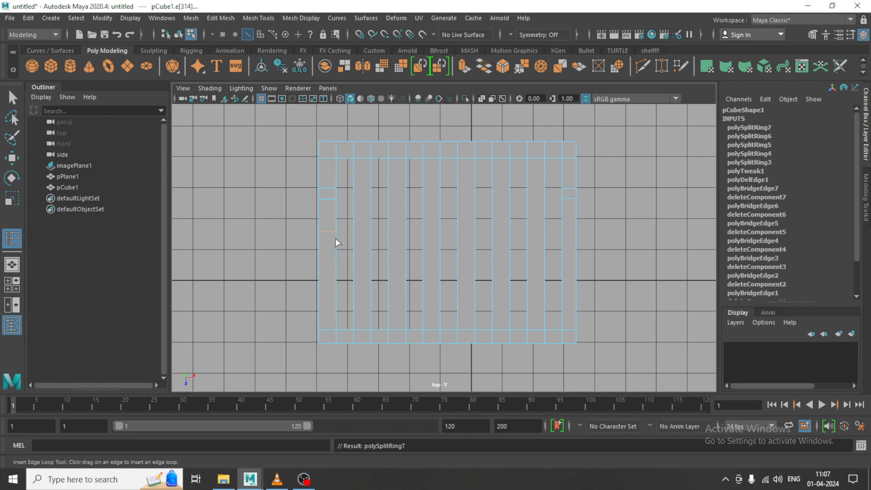
left_click(336, 243)
left_click(563, 231)
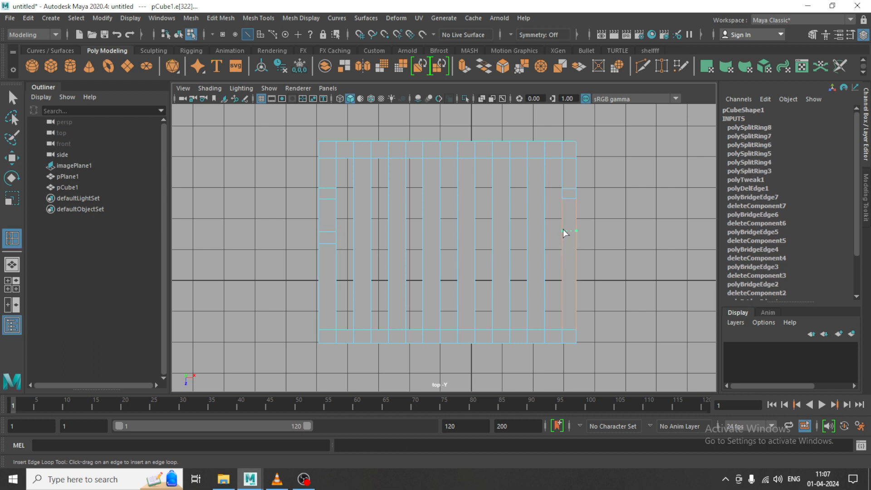
left_click(563, 243)
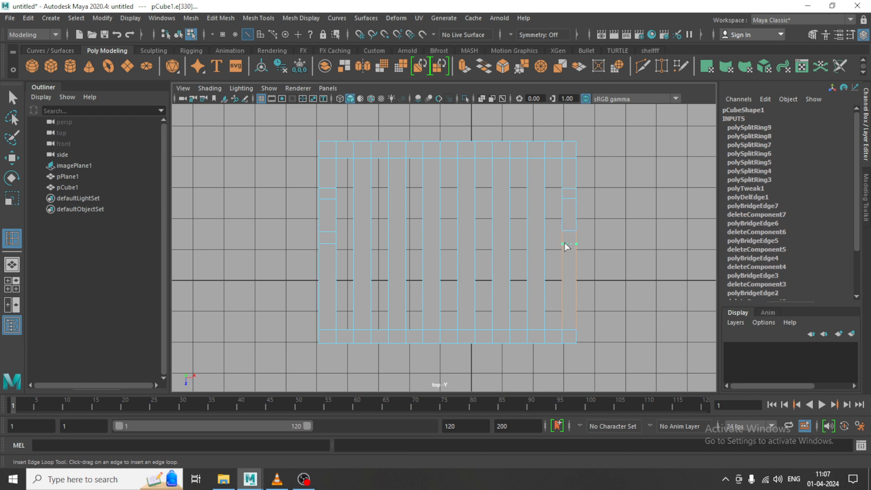
Step: Insert a third pair of edge loops across both end bars towards the grate's positive Z end
left_click(336, 278)
key("F8")
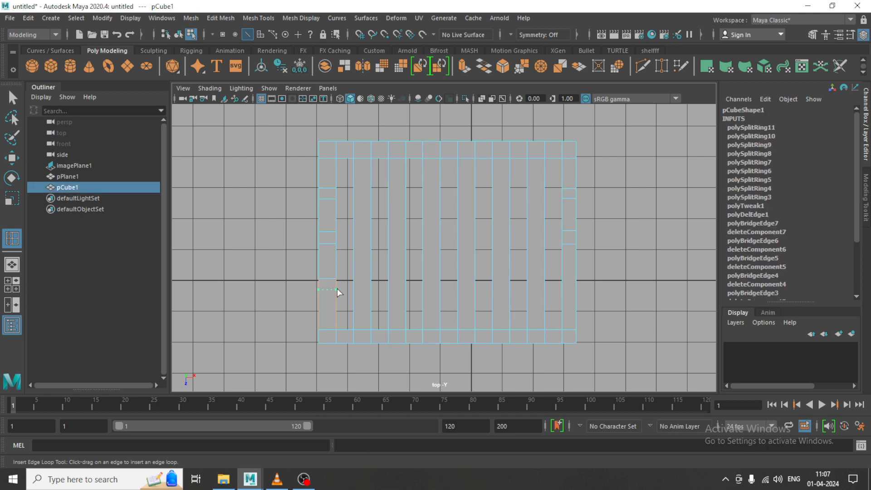
left_click(337, 288)
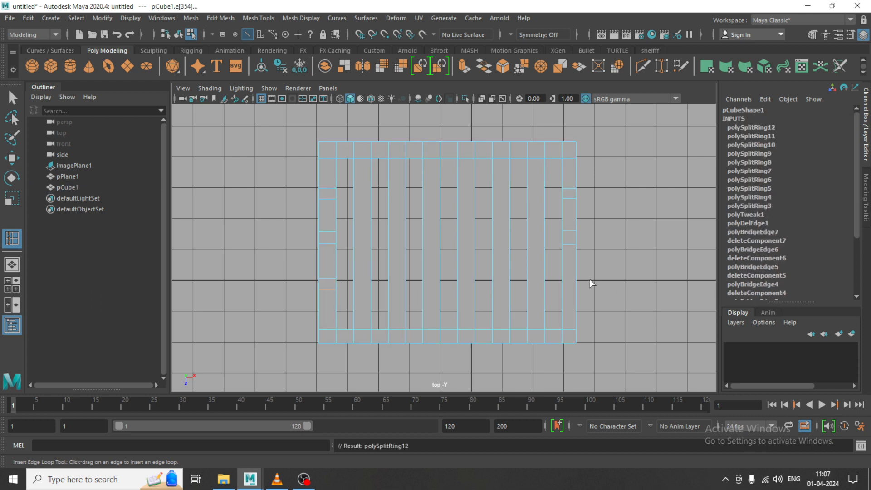
left_click(563, 278)
left_click(563, 287)
key("w")
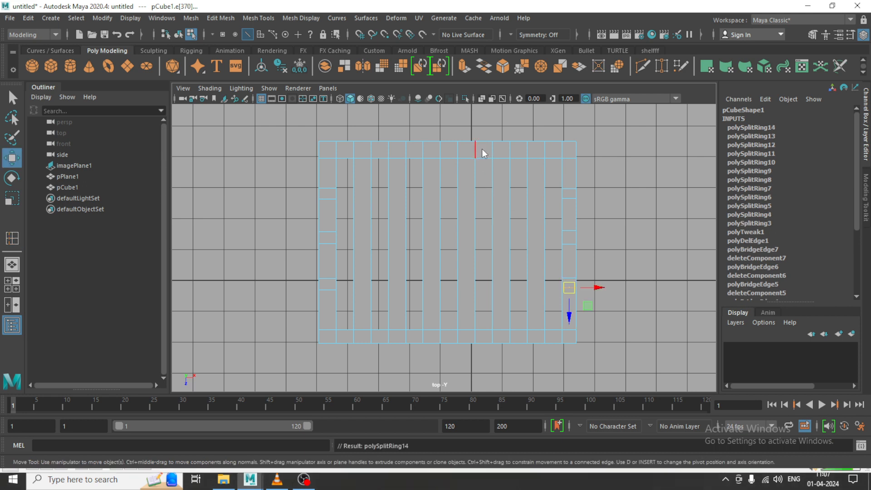
Step: Flatten each vertex row of the first and second loop pairs along Z so both end bars line up
key("F9")
left_click_drag(295, 184, 600, 193)
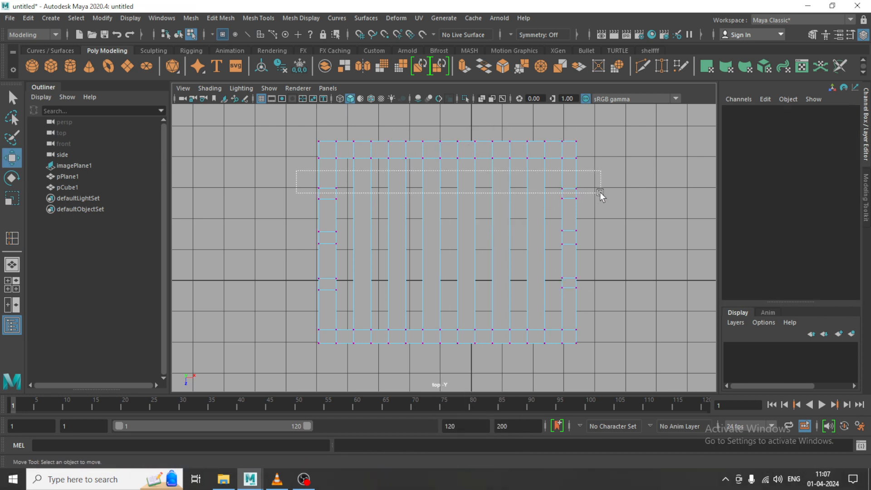
key("r")
left_click_drag(448, 215, 448, 130)
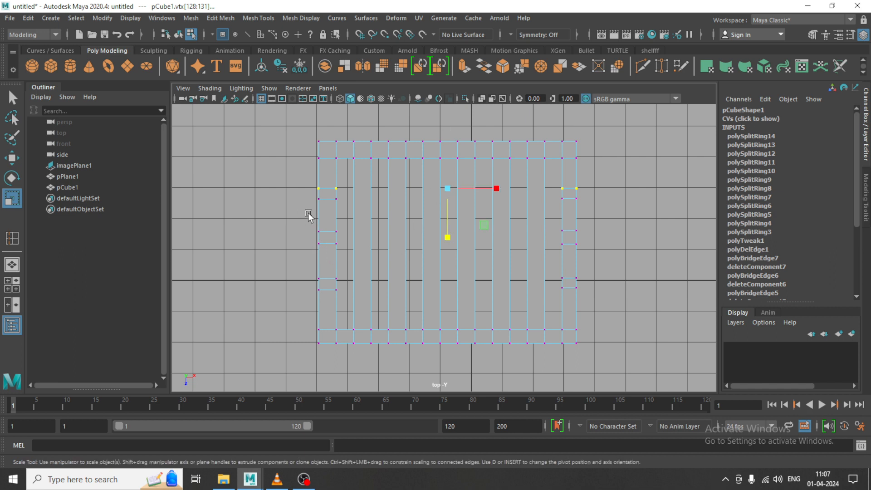
left_click_drag(309, 213, 638, 195)
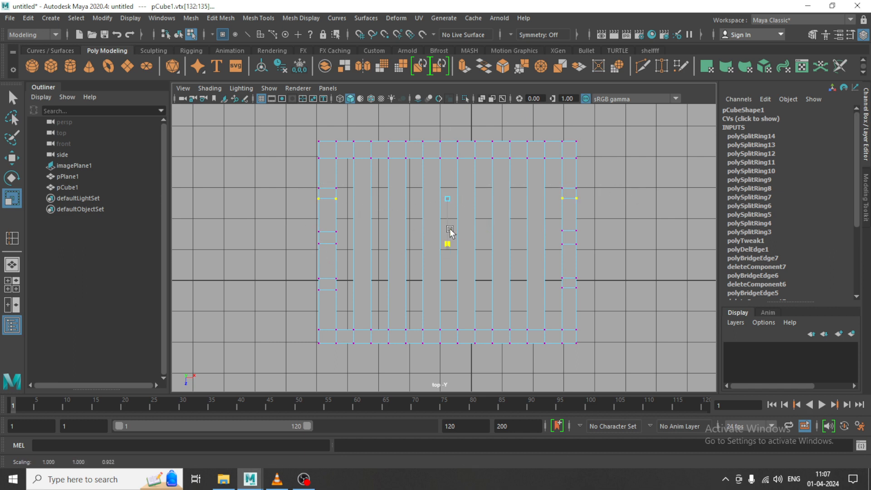
left_click_drag(292, 216, 624, 235)
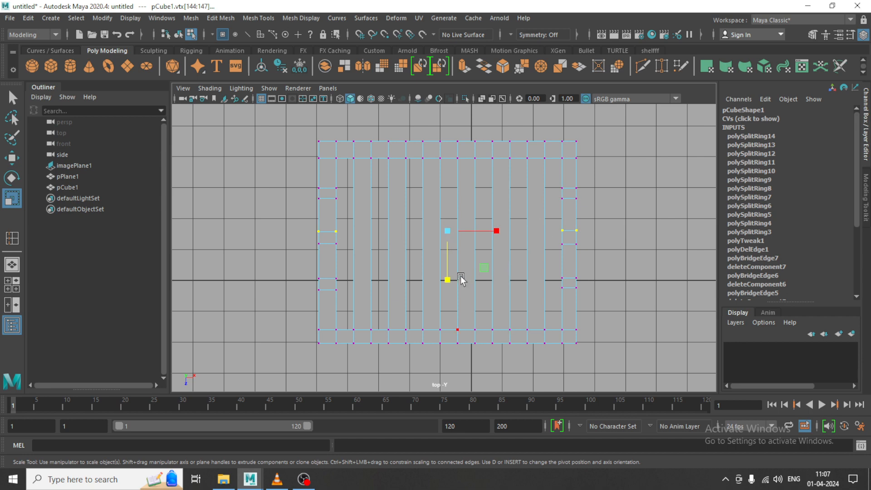
left_click_drag(301, 265, 594, 236)
left_click_drag(449, 295, 445, 235)
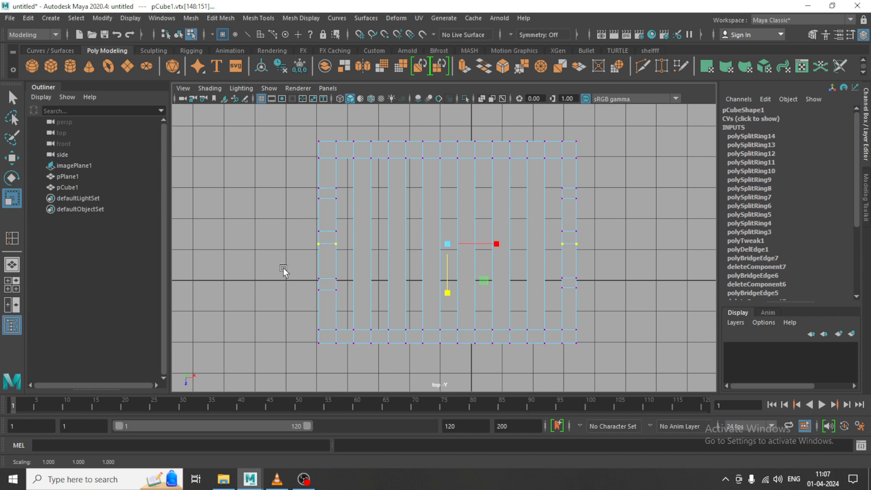
Step: Flatten both vertex rows of the third loop pair along Z and nudge the last row slightly along Z
left_click_drag(284, 268, 635, 279)
left_click_drag(448, 327, 457, 257)
left_click_drag(298, 318, 627, 282)
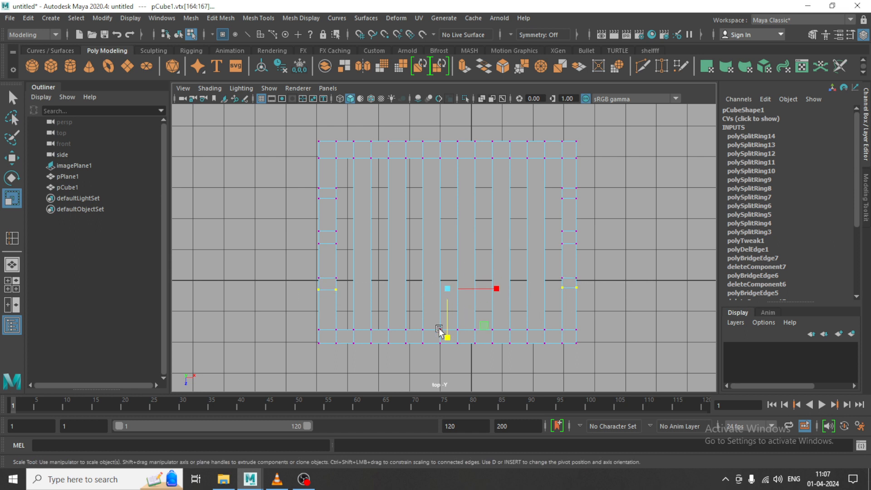
left_click_drag(447, 336, 460, 267)
key("w")
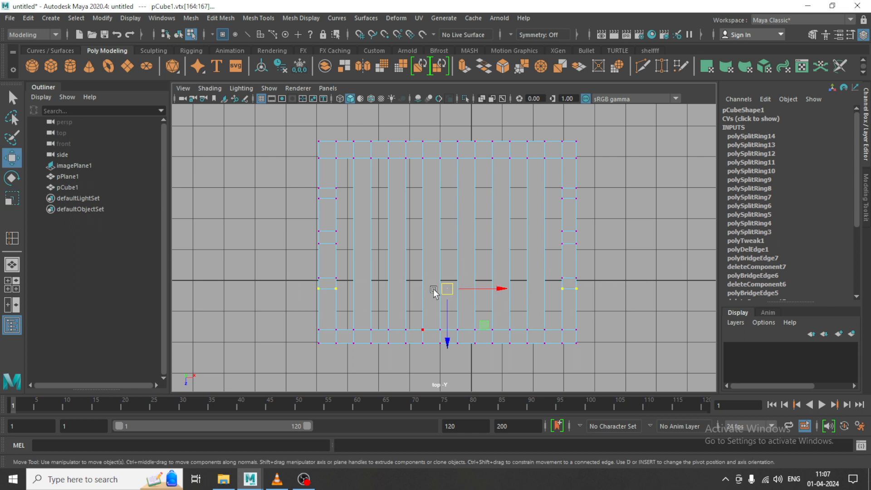
left_click_drag(448, 318, 448, 320)
Step: Bridge the two end bars' facing inner faces between the first loop pair to form a crossbar over the slots
left_click_drag(552, 192, 591, 251, "alt")
scroll(591, 251, "up", 2)
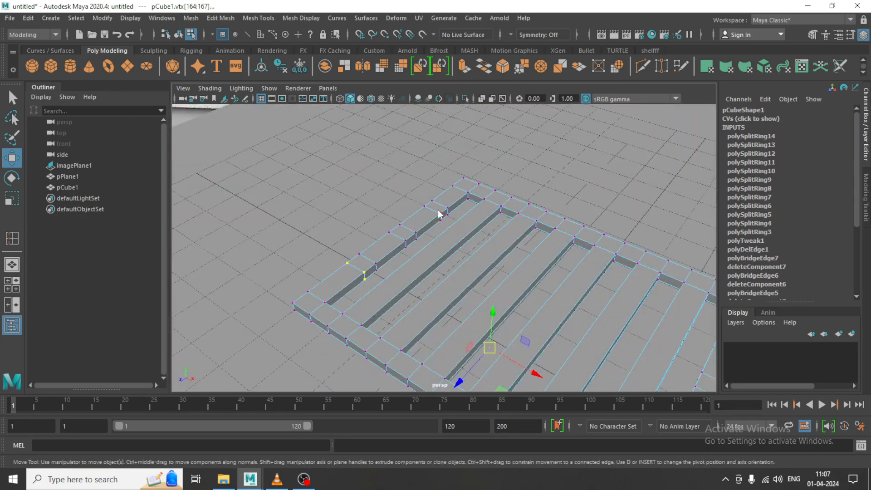
right_click_drag(438, 212, 443, 220)
left_click(443, 215)
left_click_drag(442, 215, 512, 248, "alt")
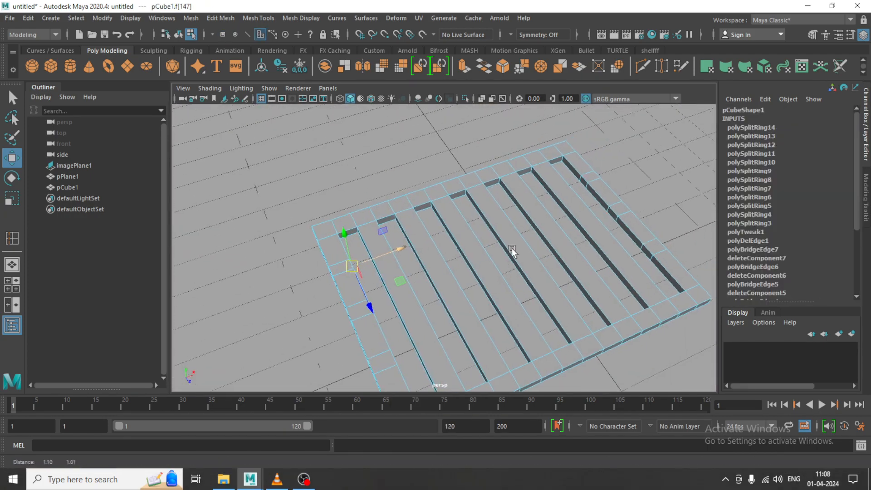
left_click(581, 184, "shift")
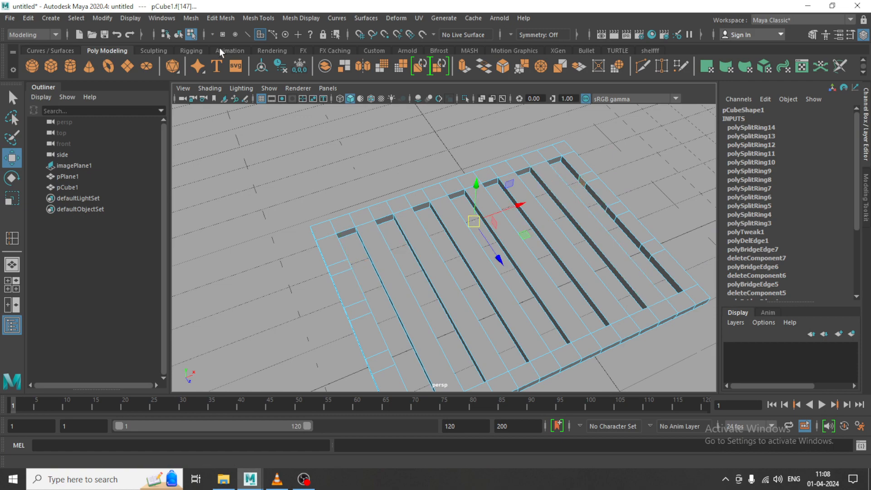
left_click(221, 18)
left_click(247, 67)
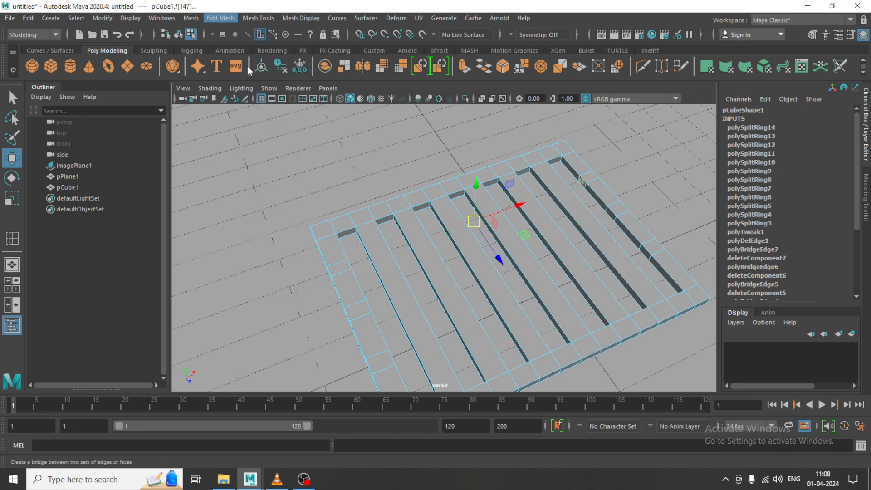
Step: Bridge the end bars' facing inner faces at the second loop pair to form the middle crossbar
left_click_drag(532, 243, 446, 241, "alt")
left_click_drag(372, 279, 341, 264, "alt")
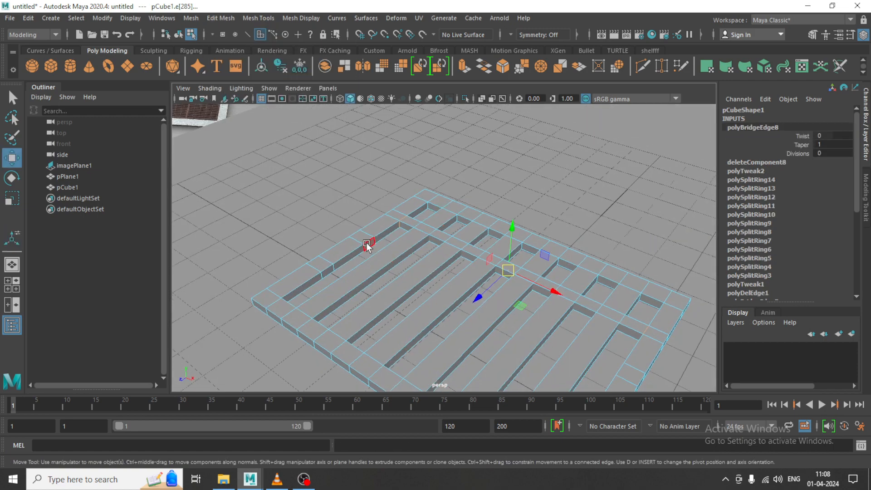
left_click(368, 247)
left_click_drag(445, 259, 317, 249, "alt")
left_click(558, 188, "shift")
key("g")
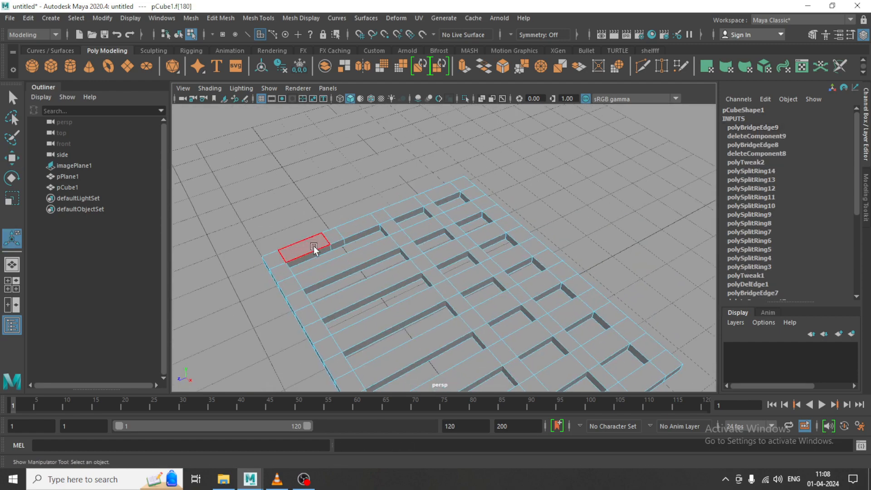
Step: Bridge the end bars' facing inner faces at the third loop pair to form the last crossbar
left_click(336, 248)
key("g")
scroll(366, 239, "down", 6)
left_click_drag(366, 239, 399, 257, "alt")
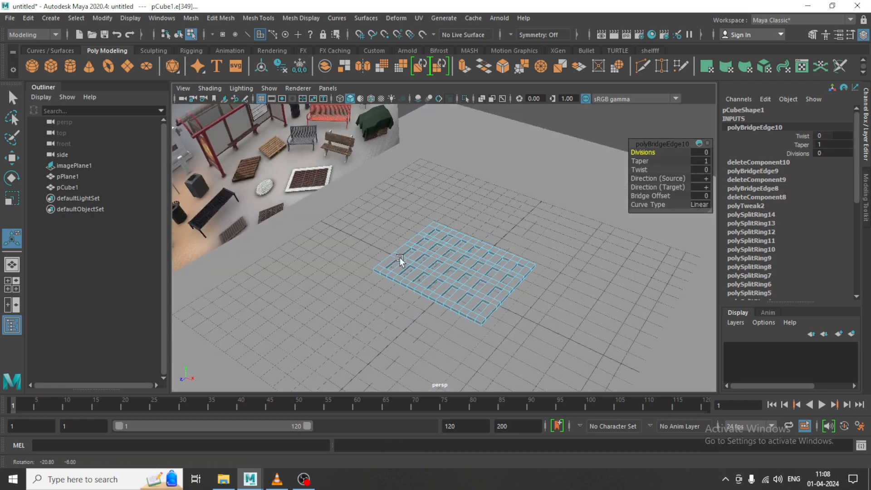
Step: Return the grate to object mode and select it as a whole with the Move tool
key("w")
right_click_drag(420, 253, 544, 191)
left_click_drag(494, 208, 463, 194, "alt")
scroll(459, 292, "up", 5)
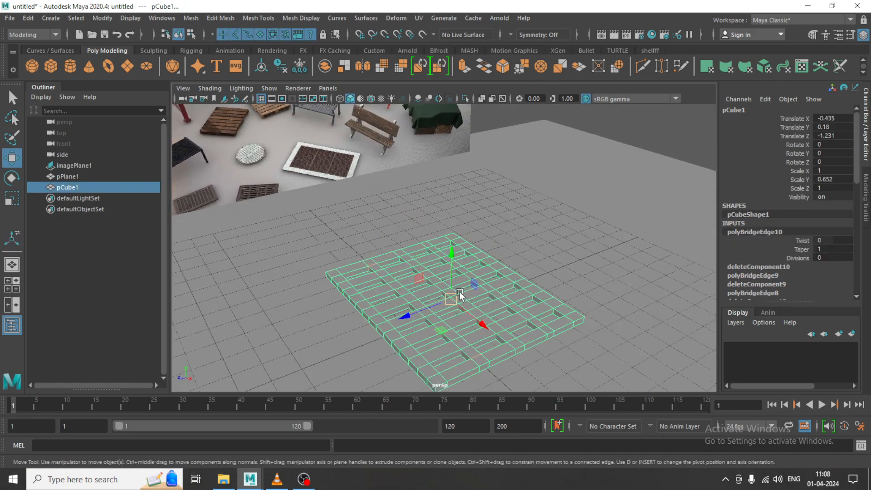
left_click_drag(447, 288, 590, 272, "alt")
middle_click_drag(438, 259, 457, 273, "alt")
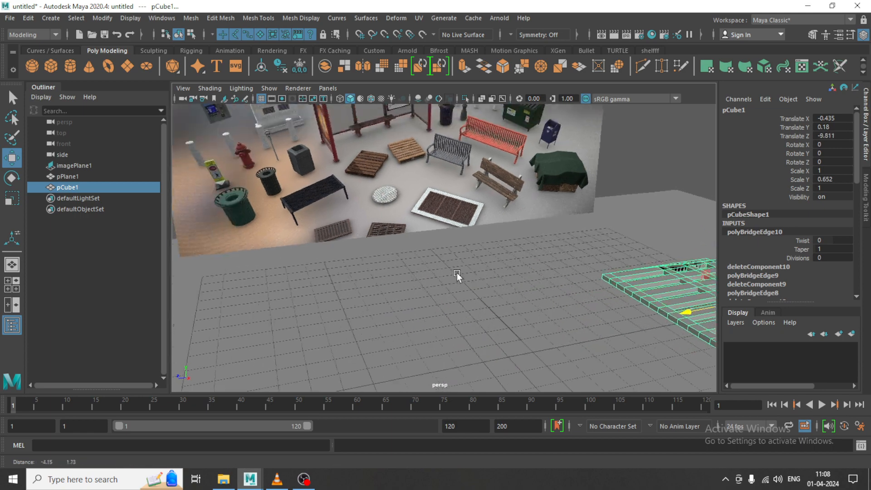
scroll(396, 211, "up", 3)
middle_click_drag(396, 211, 453, 246, "alt")
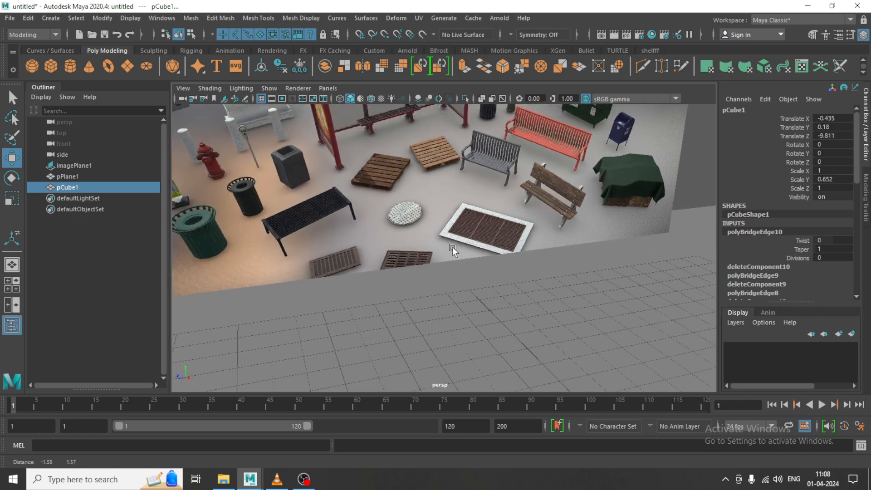
scroll(414, 205, "up", 3)
scroll(403, 195, "down", 5)
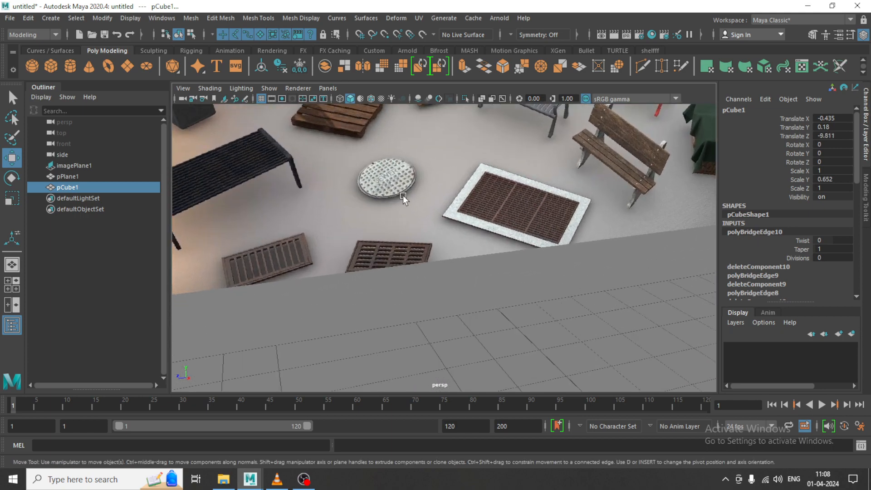
left_click_drag(581, 320, 523, 279, "alt")
middle_click_drag(523, 280, 429, 284, "alt")
key("ctrl+z")
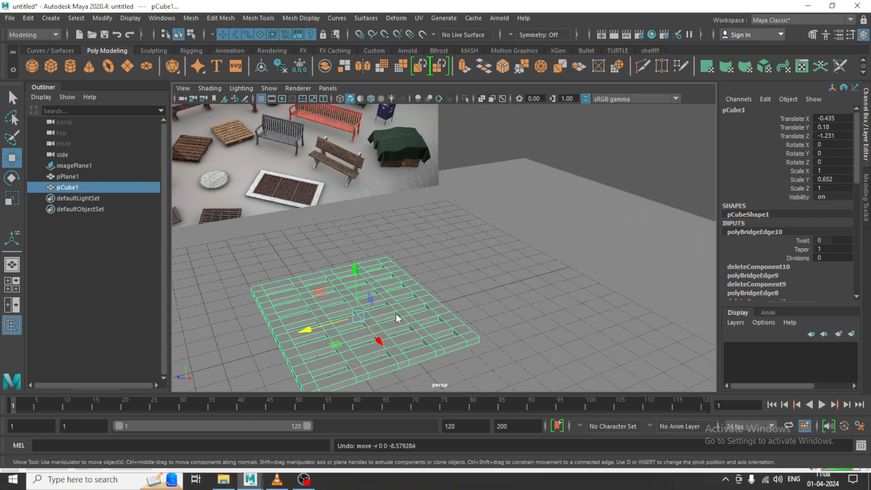
Step: Move the grate along Z to about -8.46, clear of the grid centre, and keep it selected
left_click_drag(326, 325, 461, 304)
key("ctrl+z")
left_click(399, 303)
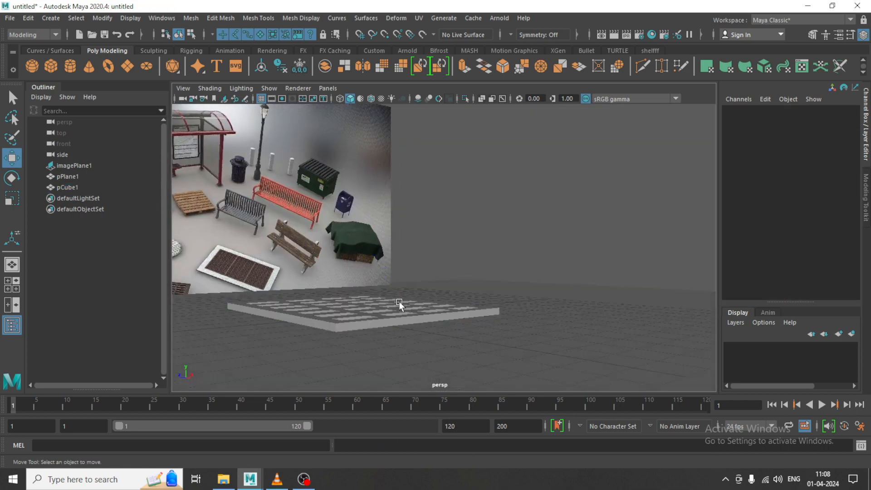
left_click(385, 325)
left_click_drag(385, 325, 466, 314, "alt")
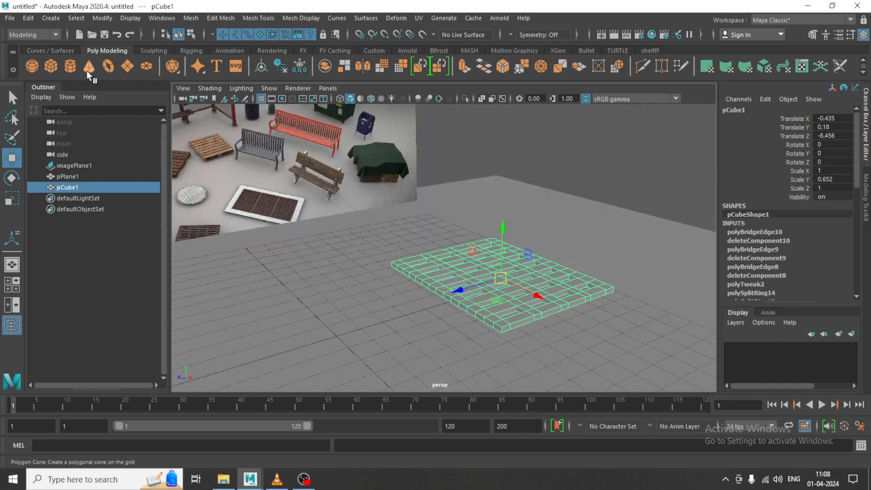
Step: Draw a polygon cylinder base with a radius of about 2.69 beside the grate in the top view
left_click(67, 67)
key("space")
key("space")
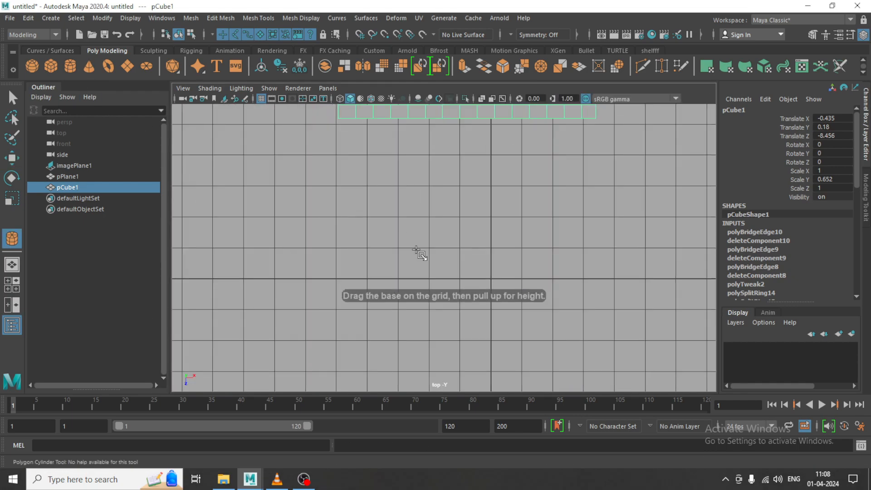
left_click_drag(416, 250, 472, 282)
key("w")
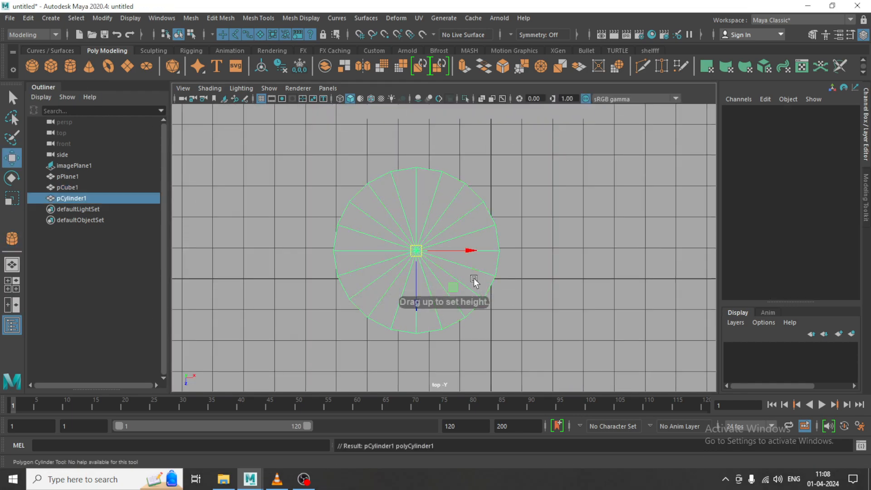
Step: Reduce the cylinder's height to about 0.258 in the perspective view to make a thin disc
key("space")
key("space")
left_click_drag(428, 192, 381, 178, "alt")
middle_click_drag(381, 178, 404, 177, "alt")
mouse_move(409, 213)
left_mouse_down()
mouse_move(411, 221)
mouse_move(408, 200)
left_mouse_up()
left_click(807, 252)
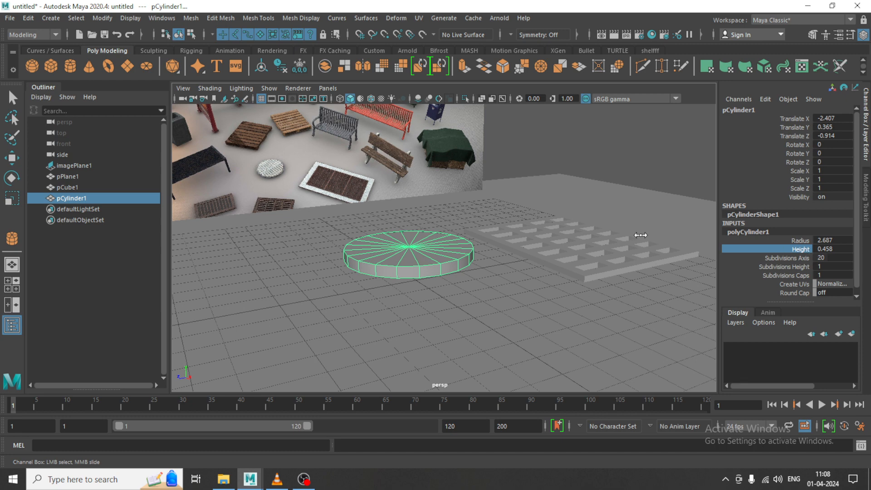
middle_click_drag(640, 235, 641, 235)
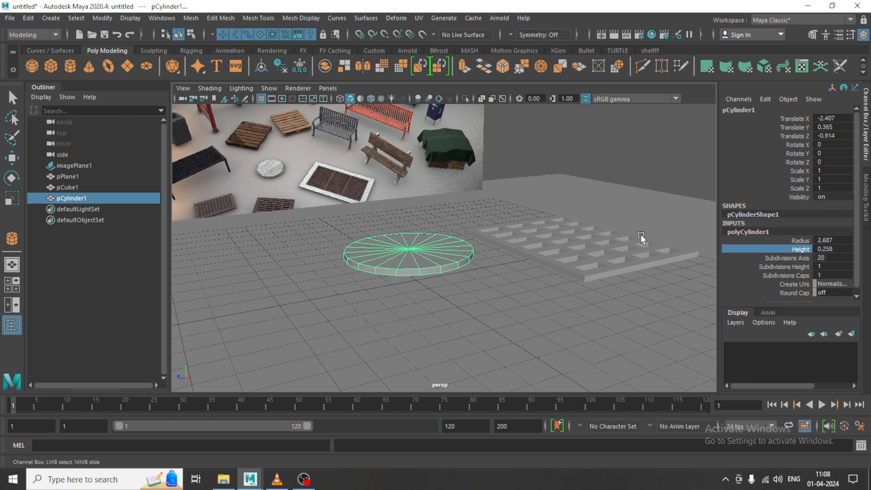
Step: Lower the disc onto the grid at about Y 0.143
scroll(424, 241, "up", 2)
key("w")
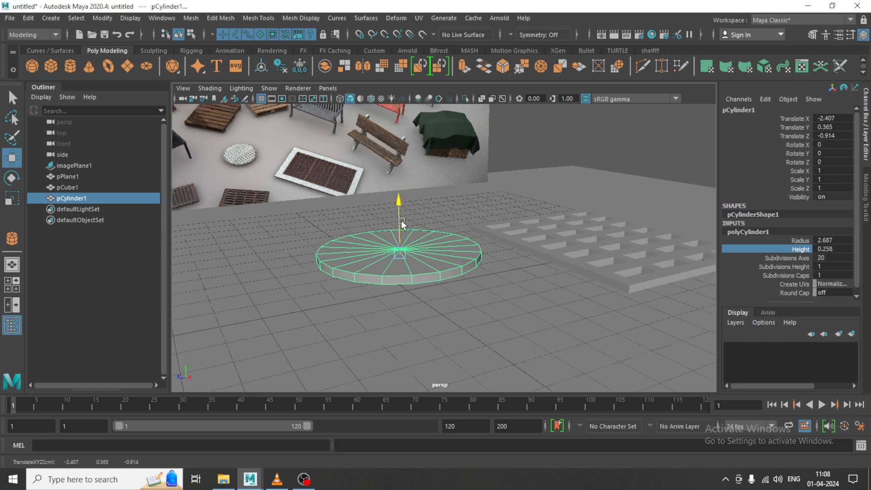
left_click_drag(402, 220, 410, 237)
middle_click_drag(410, 237, 451, 250, "alt")
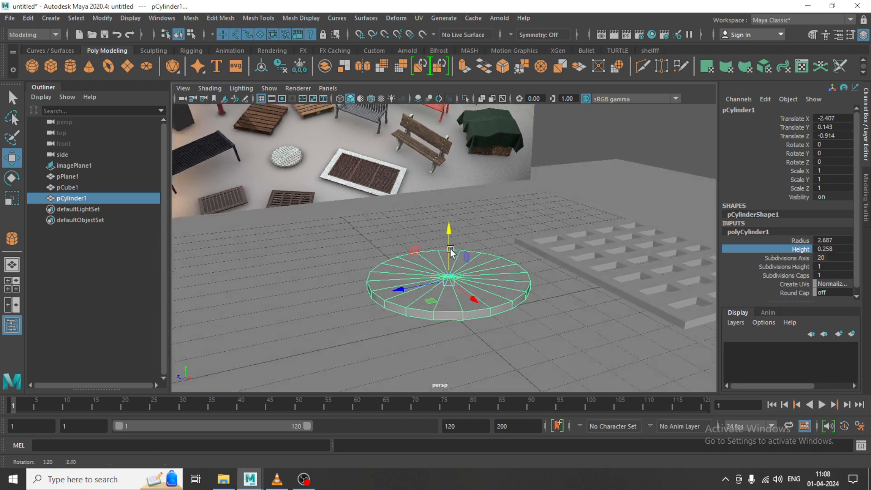
Step: Switch the disc to face selection and turn on the wireframe overlay for shaded objects
right_click_drag(491, 283, 495, 204)
left_click_drag(492, 259, 488, 283, "alt")
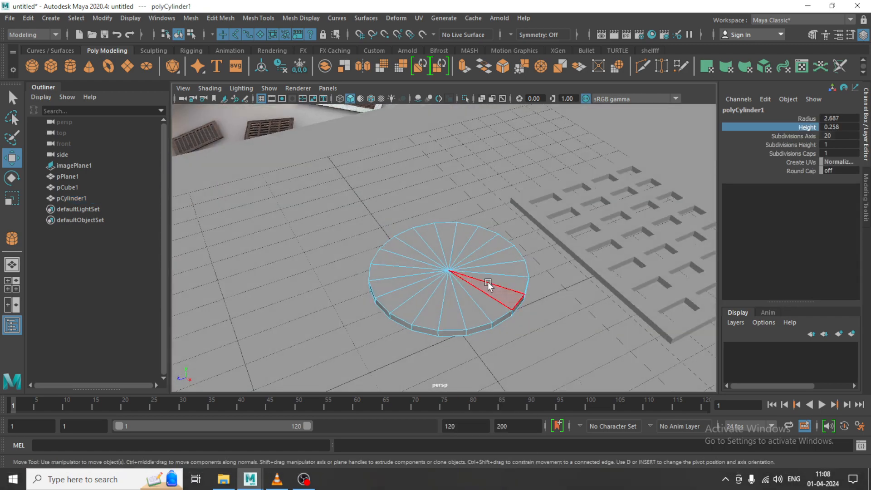
left_click(487, 285)
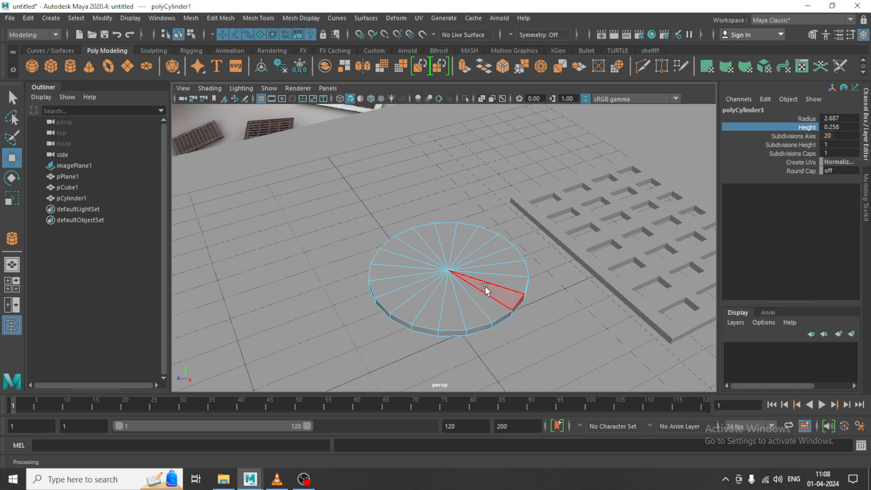
left_click(214, 88)
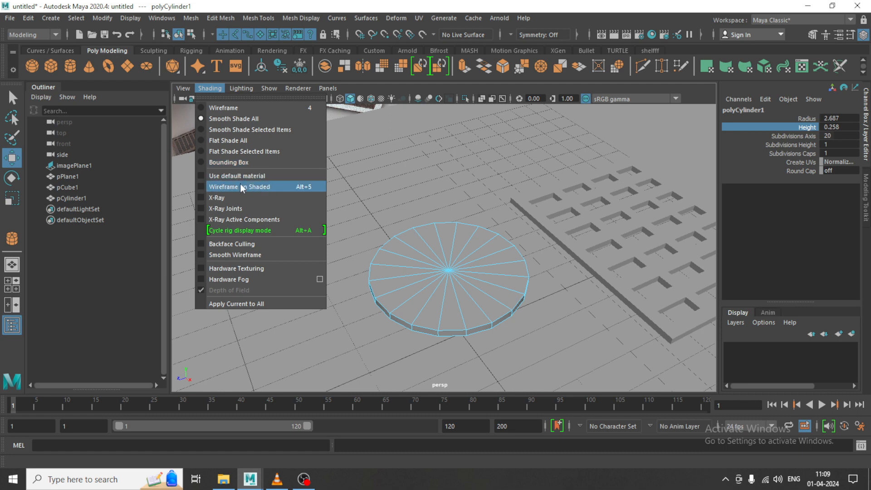
left_click(254, 187)
Step: Select all the triangular faces of the disc's top cap
left_click(443, 243)
scroll(532, 268, "up", 1)
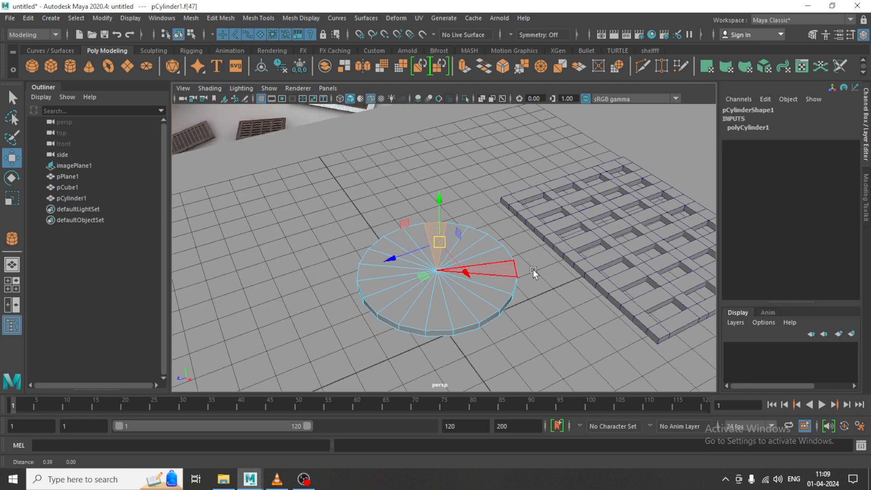
scroll(508, 264, "up", 1)
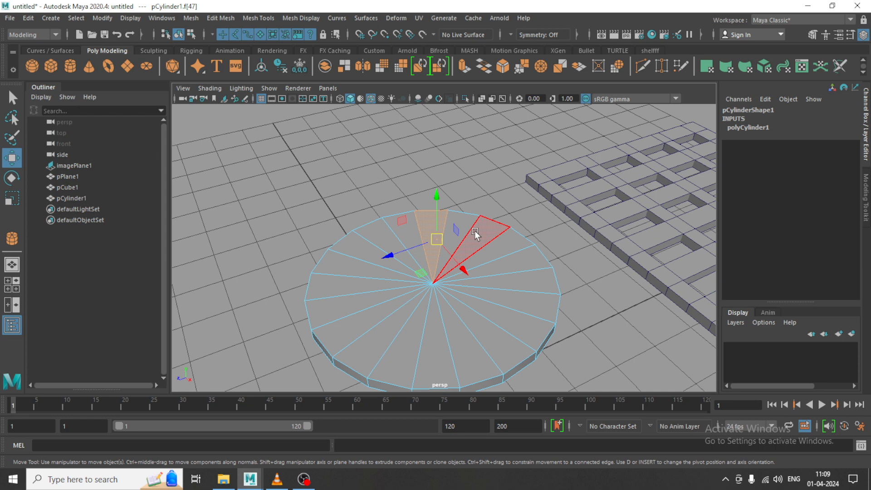
key("Tab")
mouse_move(467, 224)
left_mouse_down()
mouse_move(492, 243)
mouse_move(505, 280)
mouse_move(493, 323)
mouse_move(443, 350)
mouse_move(362, 336)
mouse_move(375, 249)
mouse_move(413, 241)
mouse_move(424, 225)
left_mouse_up()
Step: Extrude the disc's top faces with an Offset of 0.09 to inset a narrow rim
left_click_drag(529, 280, 525, 257, "alt")
right_click_drag(525, 257, 511, 241, "alt")
middle_click_drag(511, 241, 527, 248, "alt")
left_click_drag(527, 247, 531, 243, "alt")
middle_click_drag(530, 242, 537, 265, "alt")
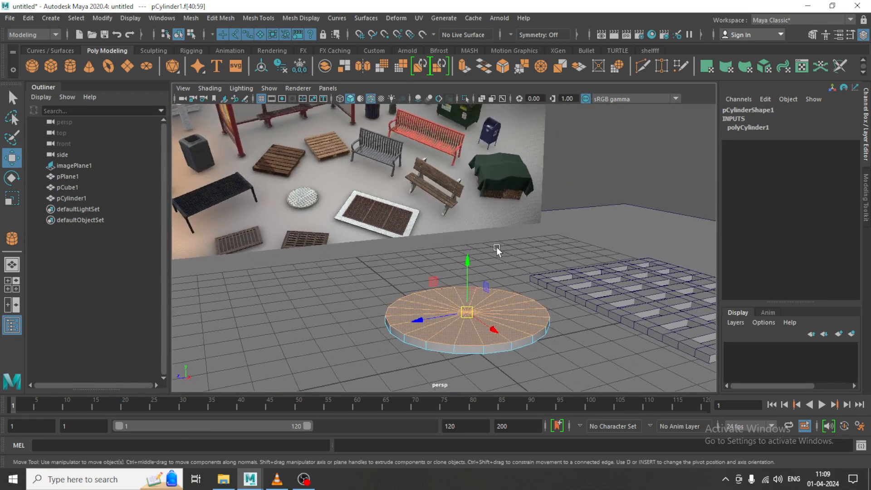
left_click(218, 19)
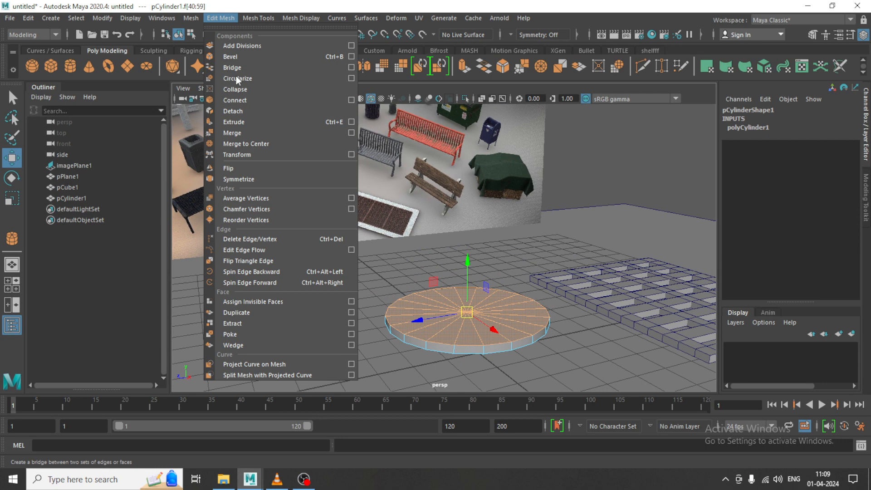
left_click(261, 119)
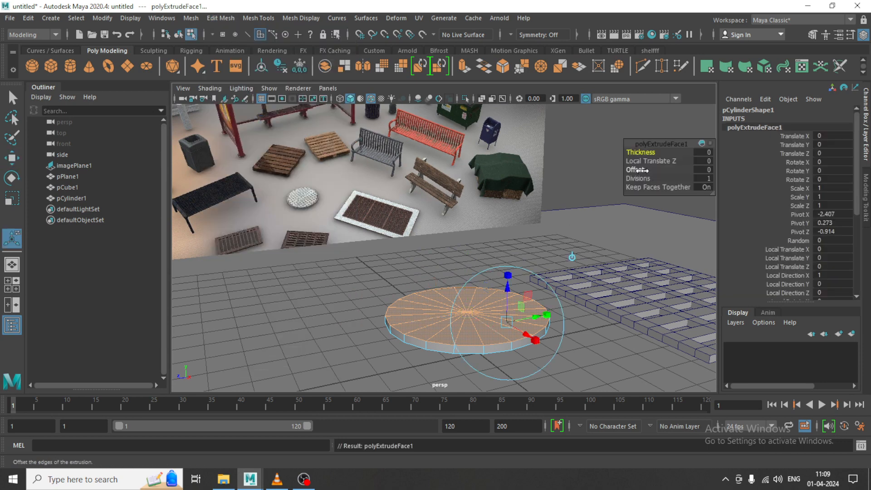
scroll(640, 170, "up", 2)
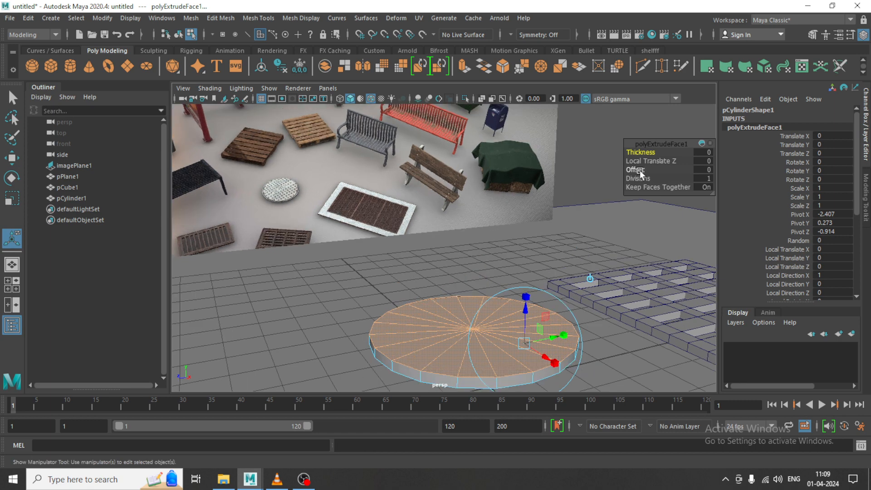
left_click_drag(640, 170, 648, 170)
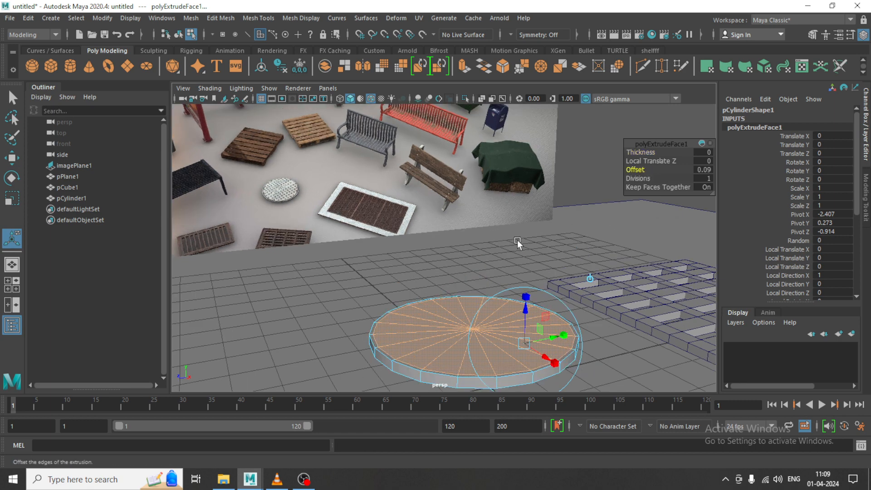
Step: Extrude the inset top faces again with a Thickness of -0.1 and adjust the recess slightly along Y
left_click_drag(518, 243, 521, 224, "alt")
key("w")
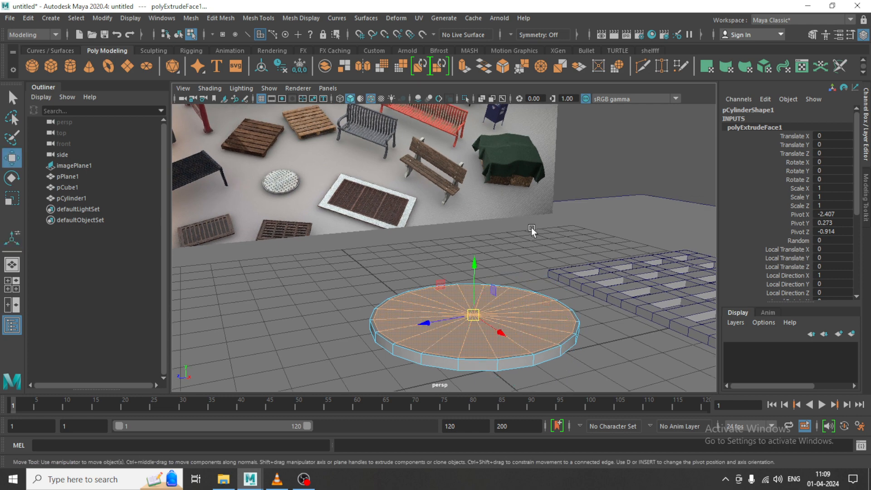
scroll(454, 329, "up", 3)
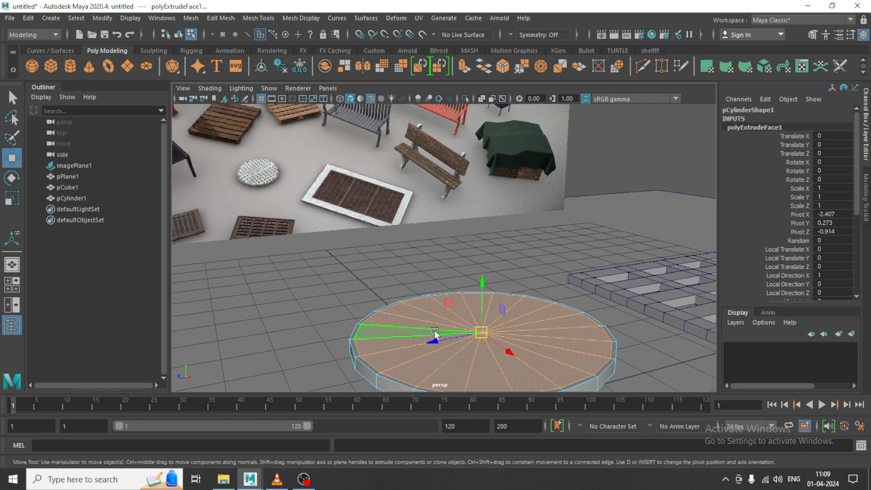
left_click(218, 20)
left_click(292, 119)
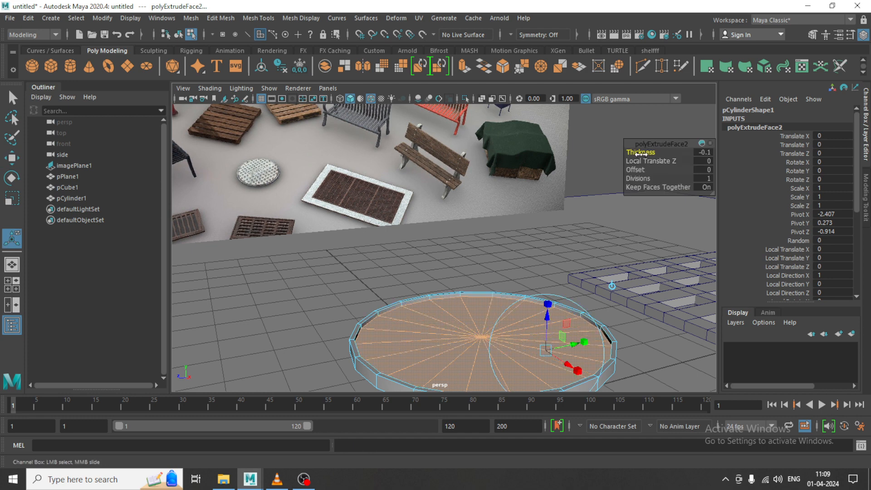
left_click_drag(634, 152, 643, 155)
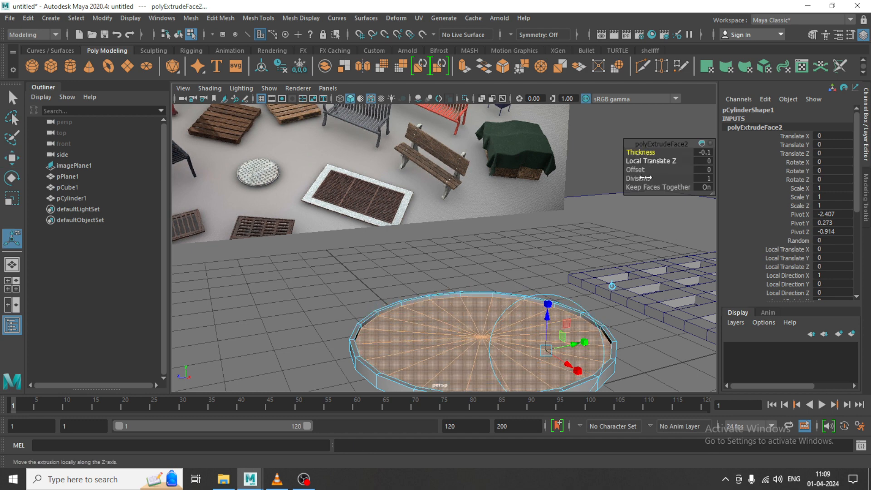
key("w")
left_click_drag(480, 299, 485, 295)
middle_click_drag(512, 281, 503, 264, "alt")
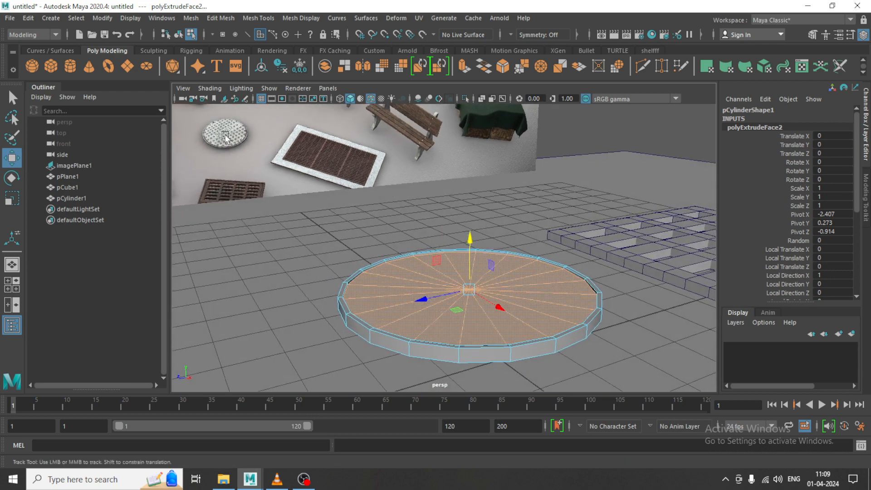
Step: Return the disc to object mode and examine the studded round manhole cover in the reference image
middle_click_drag(224, 135, 361, 230, "alt")
scroll(361, 230, "up", 3)
scroll(297, 222, "down", 5)
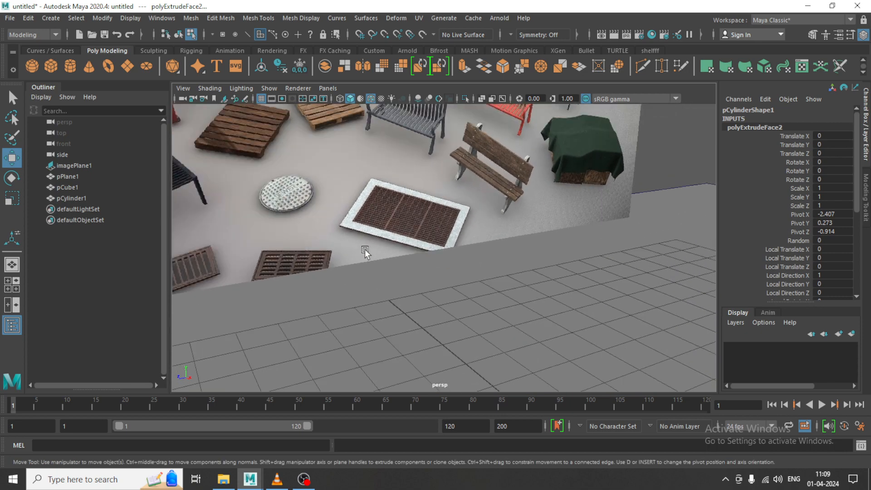
key("f")
right_click_drag(469, 222, 587, 76)
scroll(469, 220, "down", 2)
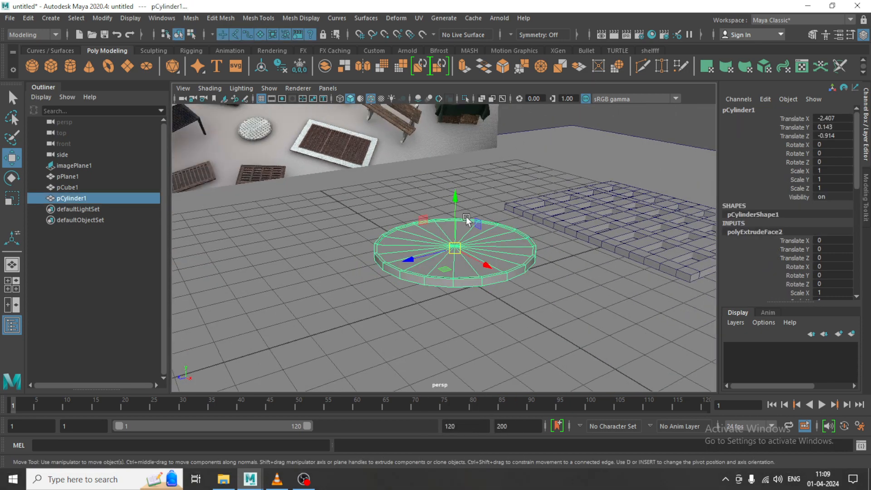
left_click_drag(522, 227, 614, 264, "alt")
middle_click_drag(415, 197, 584, 268, "alt")
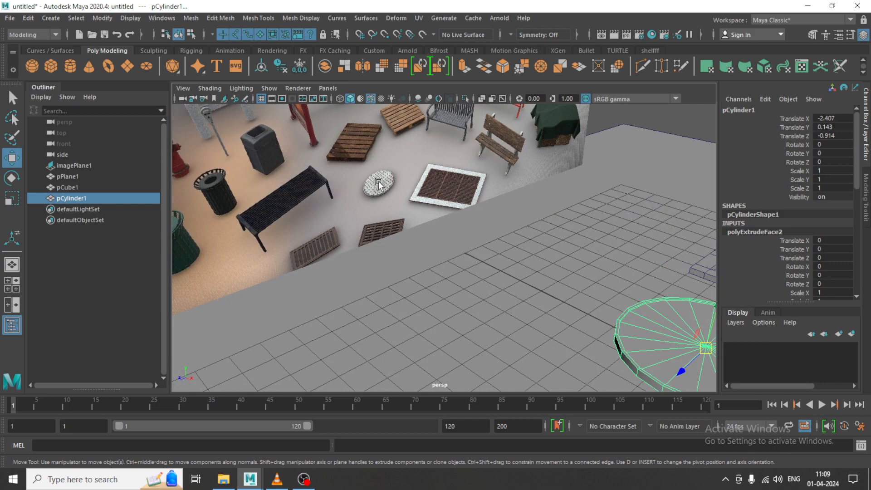
scroll(379, 185, "up", 3)
scroll(507, 236, "down", 3)
middle_click_drag(507, 236, 363, 169, "alt")
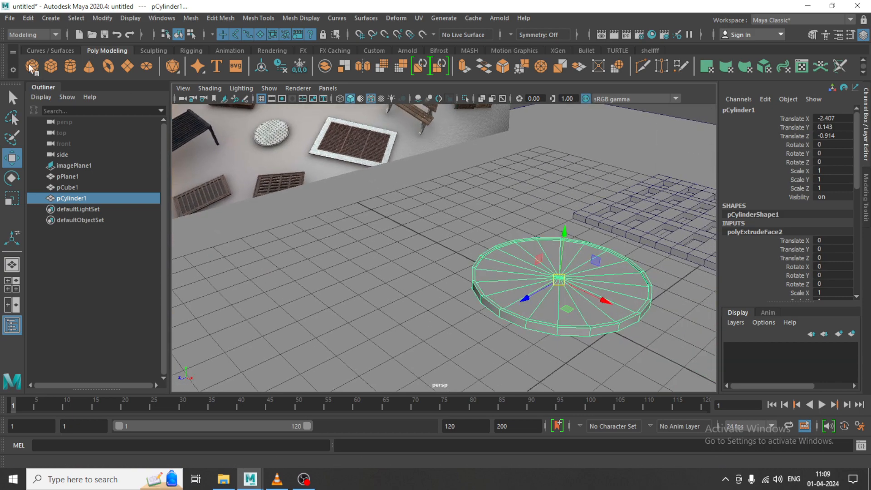
Step: Draw a small polygon cube about 0.28 wide, 0.1 high and 0.22 deep on the grid beside the disc
left_click(51, 66)
scroll(454, 317, "up", 2)
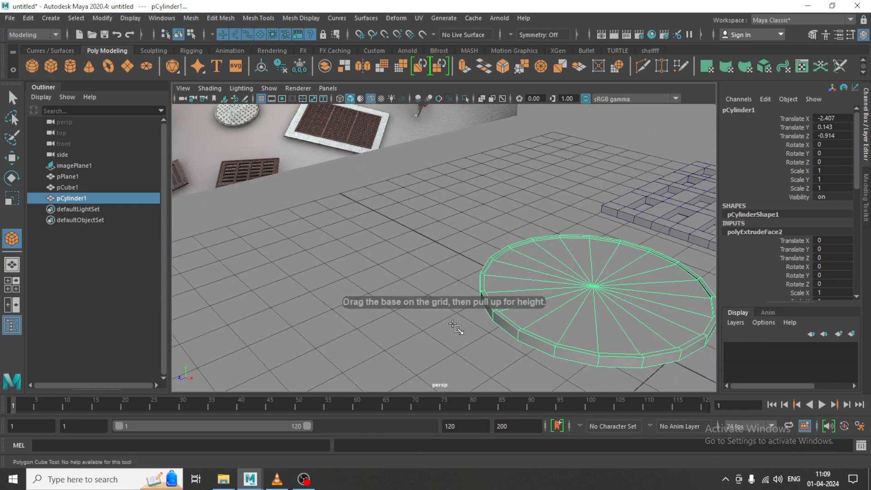
left_click_drag(453, 324, 457, 323)
scroll(460, 336, "up", 2)
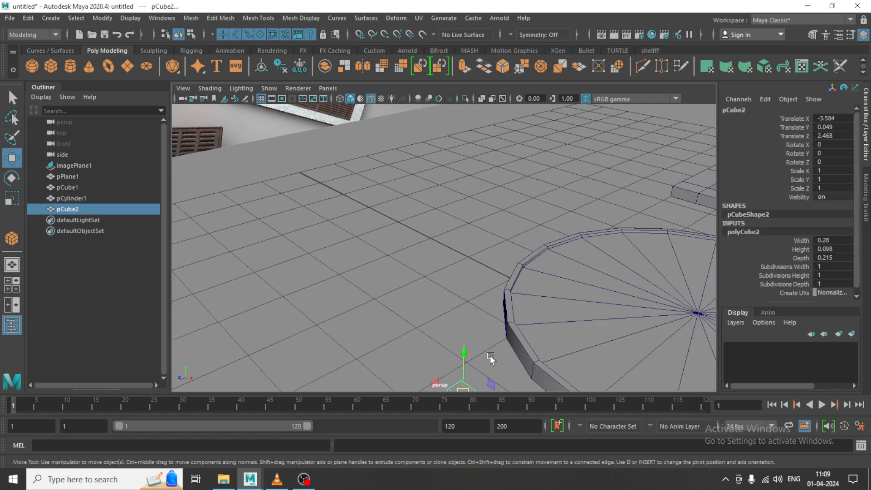
left_click_drag(472, 372, 421, 256, "alt")
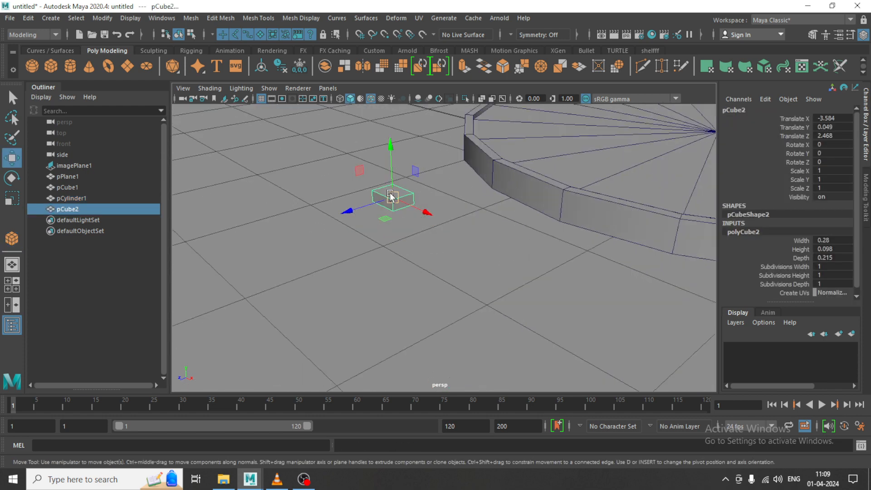
Step: Scale the small cube's top face to about 0.53 in X and Z to form a tapered stud
right_click_drag(390, 194, 271, 155)
scroll(430, 220, "up", 2)
right_click_drag(359, 161, 368, 181)
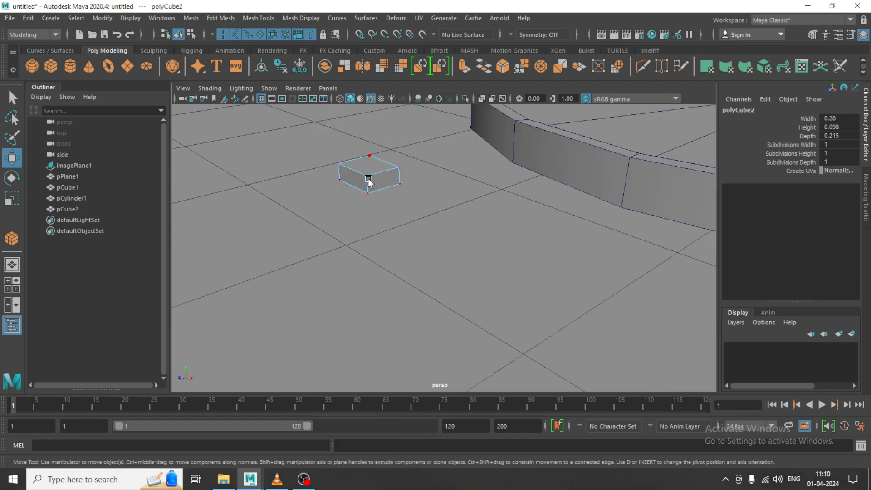
left_click(373, 171)
key("r")
left_click_drag(368, 165, 346, 151)
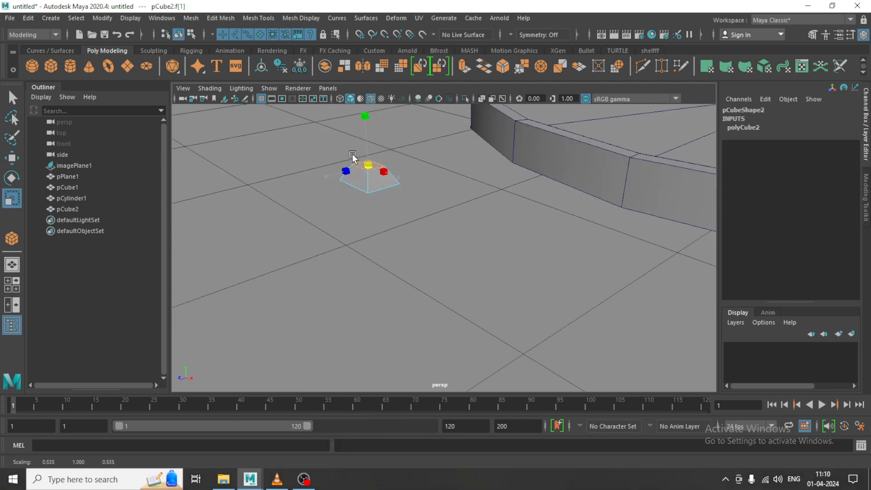
key("w")
Step: Return the stud to object mode and move it onto the disc's recessed surface near the rim, at about Y 0.265 and Z -2.476
right_click_drag(374, 184, 425, 155)
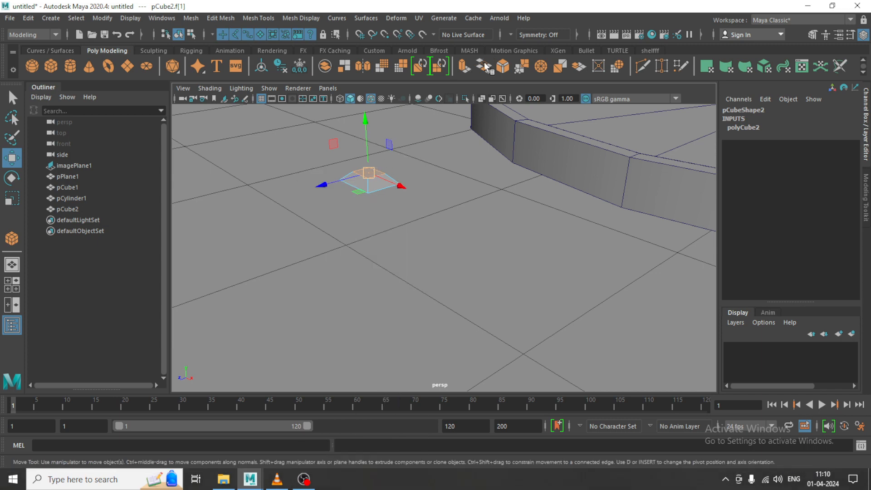
scroll(385, 195, "down", 3)
middle_click_drag(355, 208, 354, 294, "alt")
left_click_drag(356, 303, 512, 248)
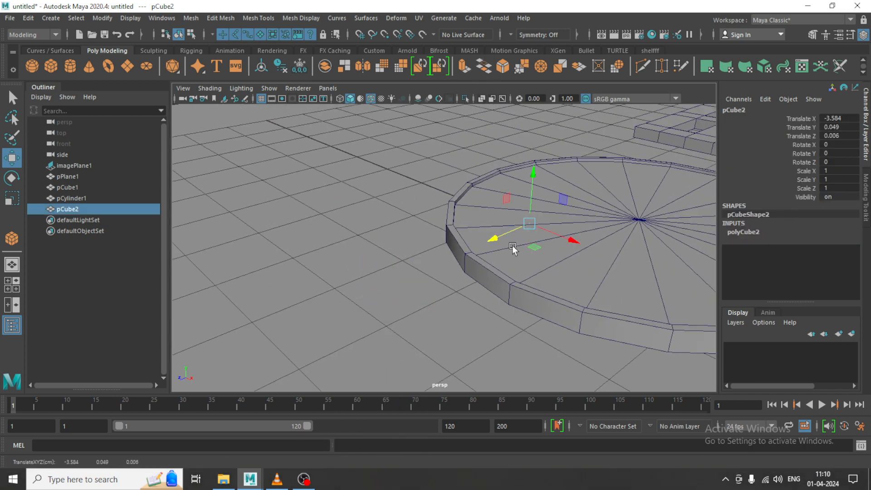
left_click_drag(530, 193, 552, 218)
middle_click_drag(551, 218, 477, 212, "alt")
left_click_drag(477, 213, 462, 264, "alt")
left_click_drag(407, 282, 543, 203)
Step: Rotate the stud about 15.36 degrees around Y on the disc
mouse_move(544, 204)
left_mouse_down("alt")
mouse_move(556, 196)
mouse_move(508, 214)
mouse_move(502, 227)
mouse_move(453, 206)
mouse_move(473, 270)
mouse_move(427, 233)
mouse_move(409, 251)
mouse_move(457, 236)
left_mouse_up("alt")
scroll(458, 253, "up", 4)
key("e")
Step: Duplicate the stud along X into a row of four spaced about 0.82 apart, and select the first one
key("w")
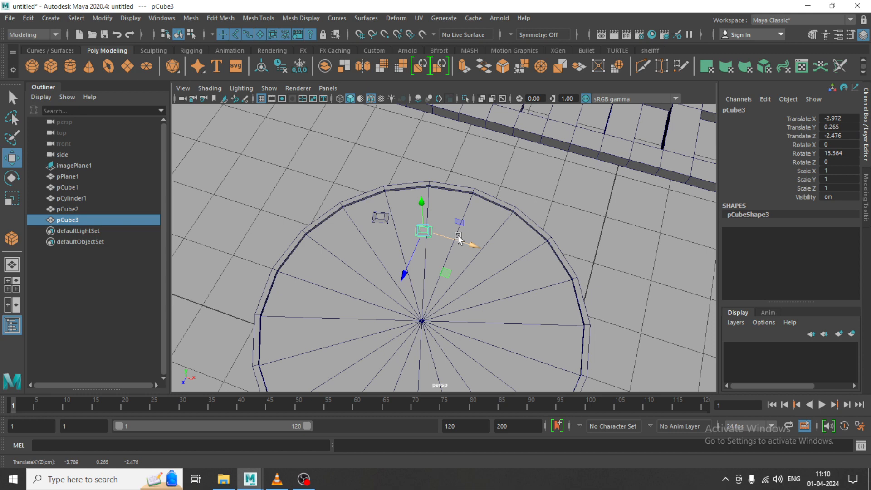
key("shift+d")
key("shift+d")
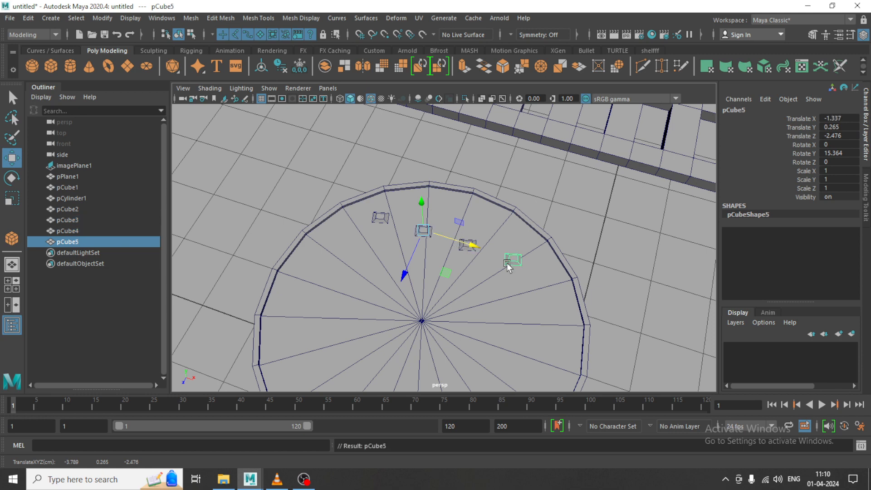
left_click(381, 220)
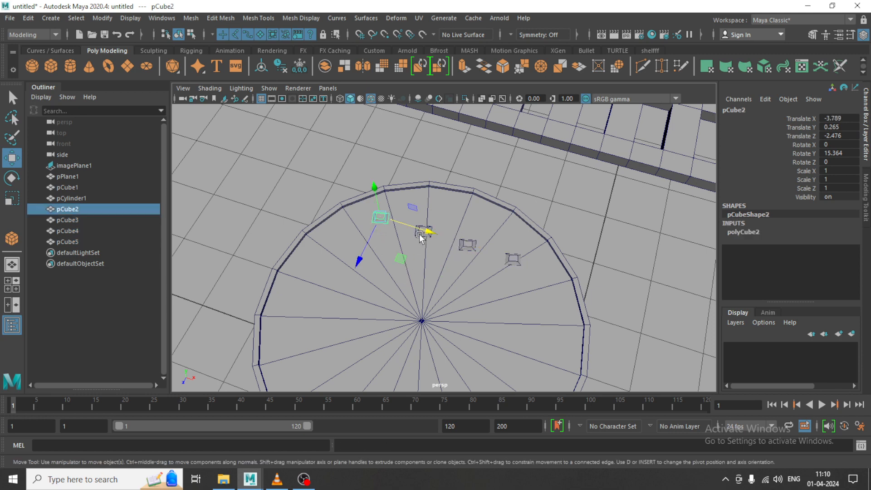
Step: Select all four studs in the row and duplicate them across the disc into two more rows
left_click_drag(420, 236, 466, 251, "shift")
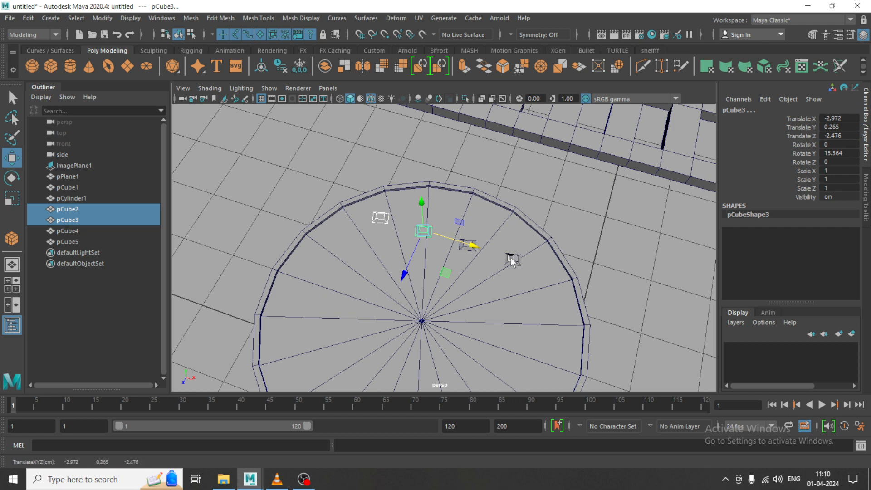
left_click(511, 260, "shift")
left_click(470, 249, "shift")
scroll(472, 252, "down", 3)
mouse_move(476, 259)
left_mouse_down("alt")
mouse_move(431, 272)
mouse_move(415, 286)
mouse_move(450, 297)
mouse_move(407, 284)
mouse_move(362, 298)
left_mouse_up("alt")
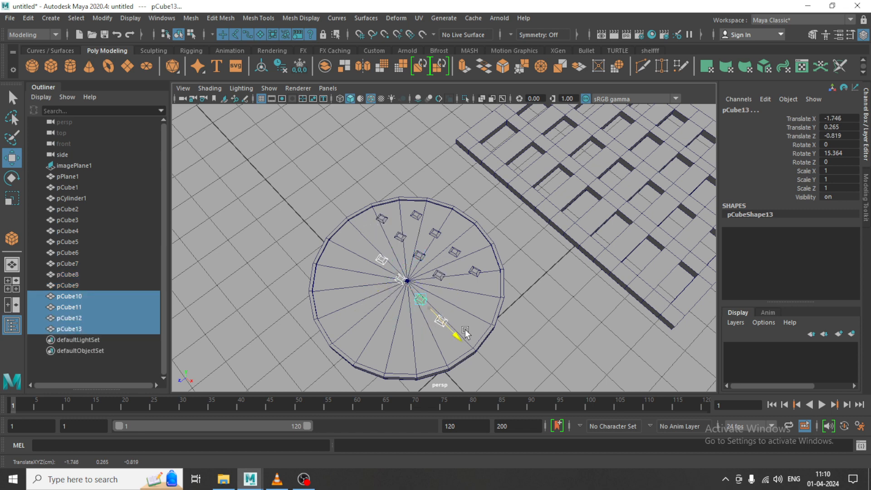
Step: Rotate the copied studs and duplicate the row twice more toward the opposite rim, rotating the last row to about 0.15 degrees in Y
key("e")
left_click_drag(430, 341, 459, 340)
key("w")
mouse_move(400, 330)
left_mouse_down("shift")
mouse_move(373, 346)
mouse_move(418, 337)
left_mouse_up("shift")
key("e")
key("w")
left_click_drag(346, 332, 323, 348, "shift")
mouse_move(393, 360)
left_mouse_down()
mouse_move(414, 379)
mouse_move(361, 389)
mouse_move(375, 384)
left_mouse_up()
key("e")
Step: Examine the reference image for the next prop, looking closely at the black slatted bench, manhole cover and grates
scroll(518, 319, "down", 6)
left_click_drag(510, 297, 508, 269, "alt")
left_click_drag(554, 244, 488, 223, "alt")
scroll(486, 212, "up", 4)
middle_click_drag(486, 211, 564, 273, "alt")
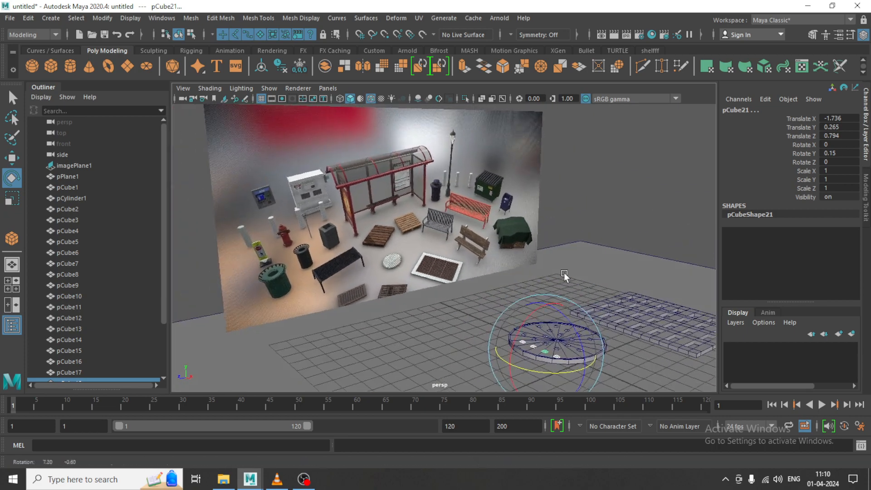
key("w")
scroll(466, 210, "up", 3)
middle_click_drag(466, 211, 481, 183, "alt")
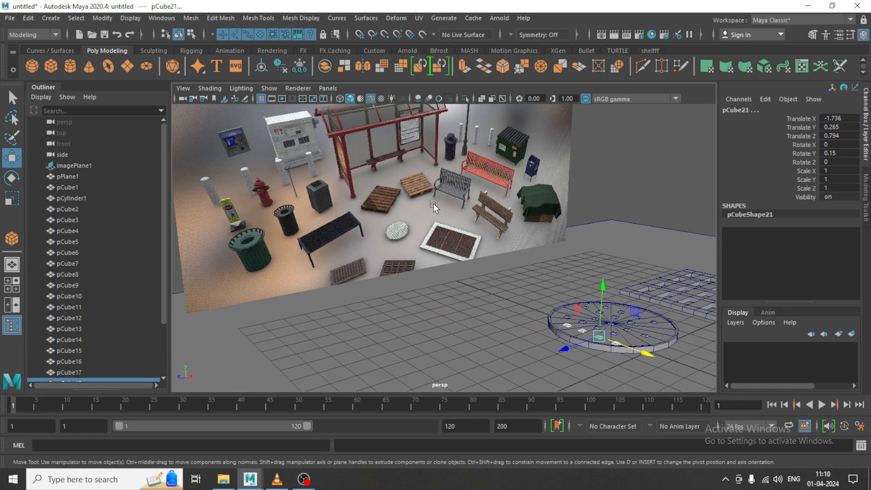
scroll(414, 207, "up", 2)
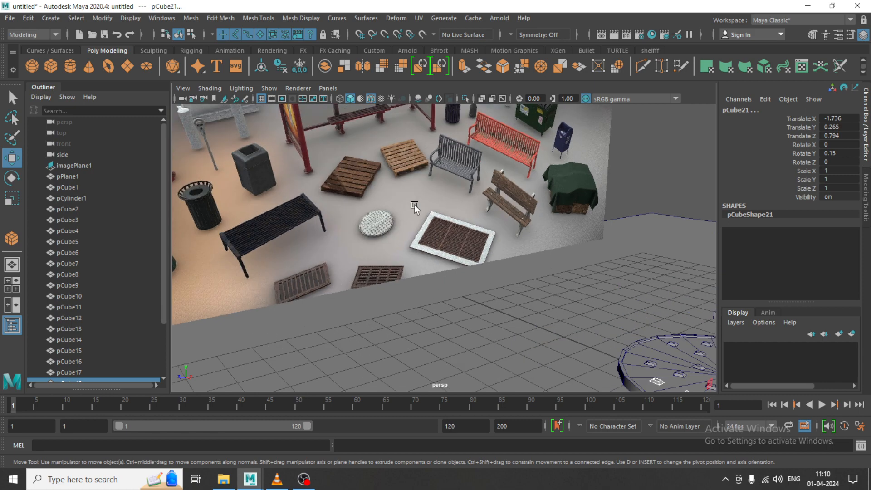
scroll(336, 192, "down", 1)
middle_click_drag(336, 192, 456, 161, "alt")
scroll(329, 189, "up", 3)
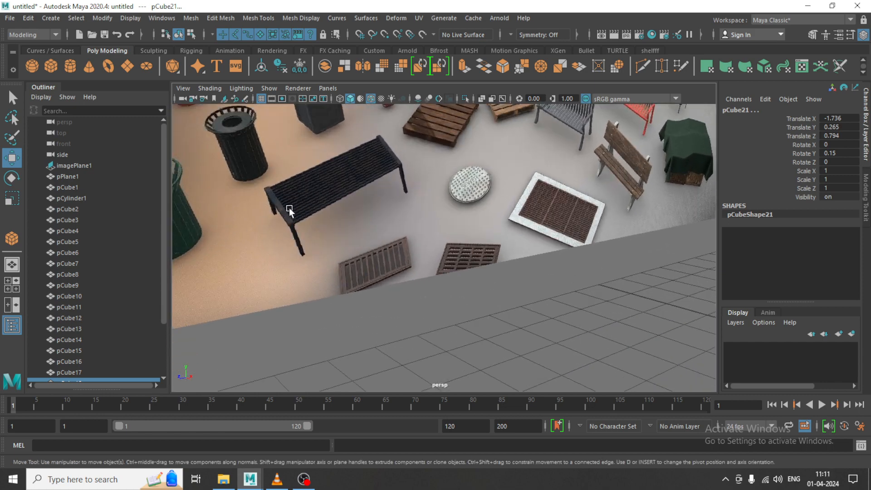
scroll(290, 208, "down", 5)
middle_click_drag(570, 298, 554, 222, "alt")
left_click_drag(554, 221, 502, 260, "alt")
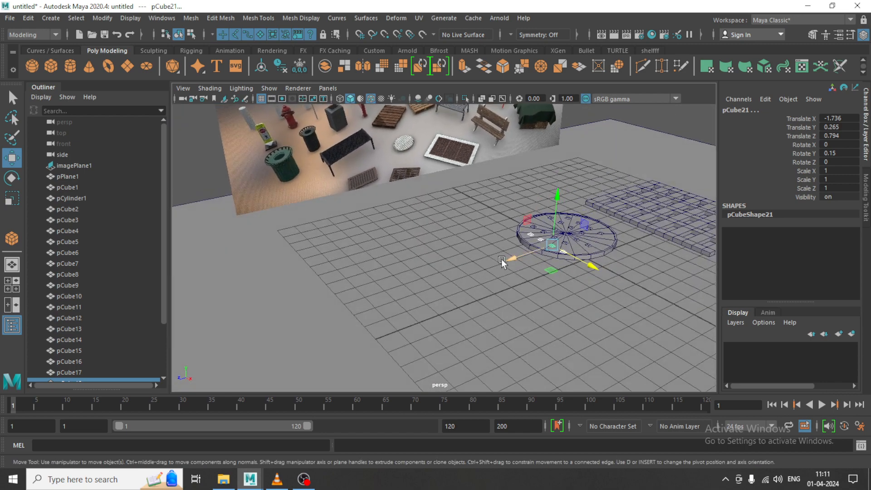
Step: Draw a thin polygon cube on the grid beside the disc in the top view, about 0.332 wide, 0.565 high and 7.97 deep
left_click(51, 66)
left_click_drag(435, 290, 467, 259, "alt")
key("space")
key("space")
scroll(298, 168, "down", 4)
middle_click_drag(354, 286, 354, 189, "alt")
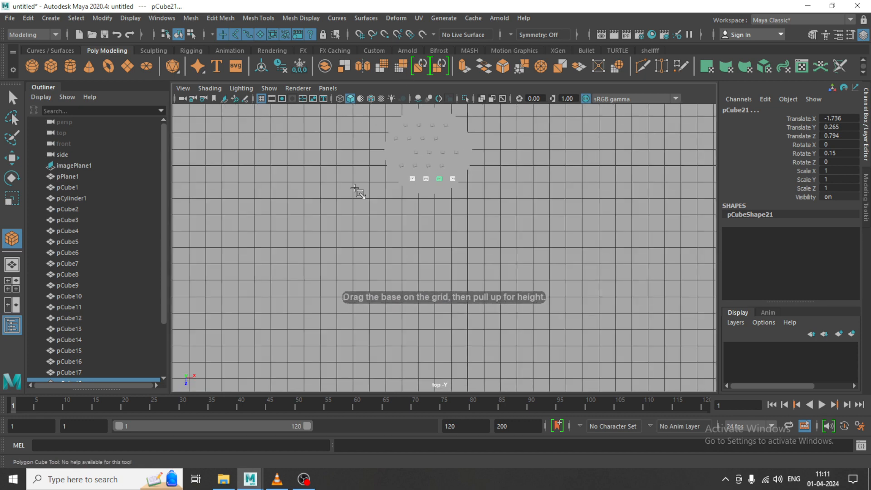
middle_click_drag(274, 186, 354, 205, "alt")
left_click_drag(354, 205, 358, 314)
key("space")
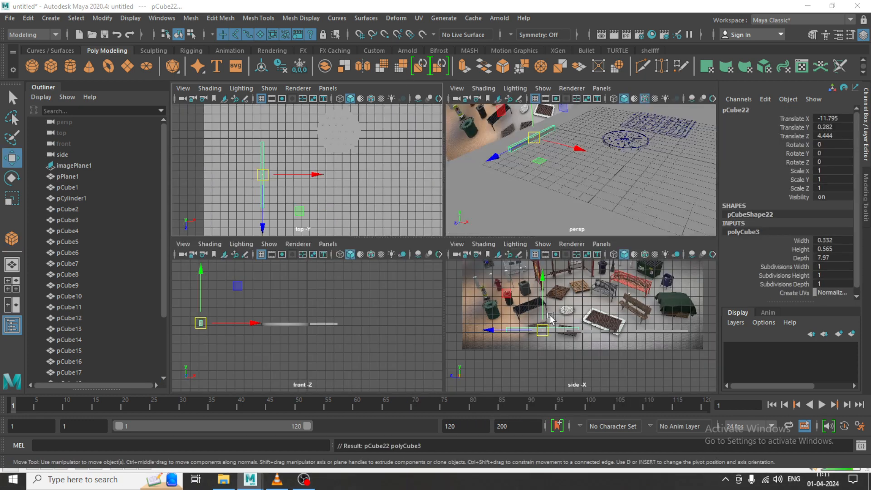
Step: Rotate the long bar 90 degrees around Y and move it to about X -1.684 and Z 8.184
key("space")
key("space")
key("space")
left_click_drag(519, 194, 632, 268, "alt")
key("e")
left_click_drag(535, 191, 503, 284, "alt")
key("w")
left_click_drag(446, 283, 379, 309)
Step: Flatten the bar to about 0.385 in Scale Y and raise it above the ground to about Y 3.408
key("r")
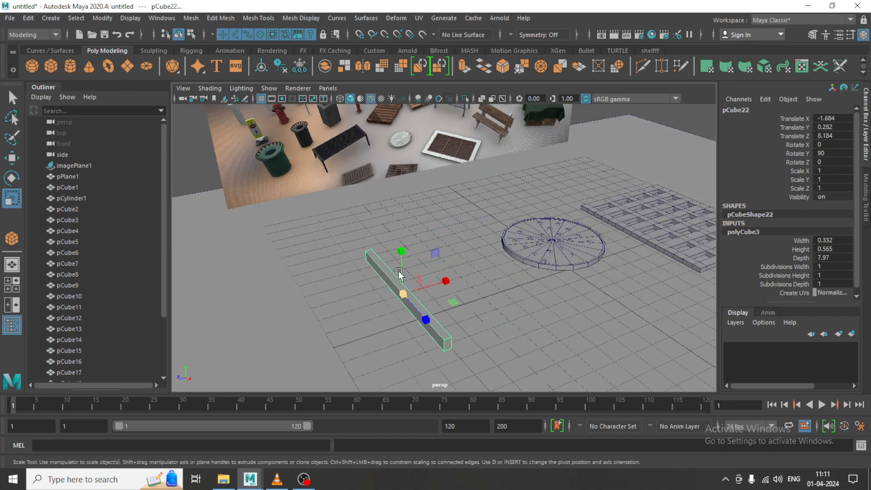
left_click_drag(399, 249, 497, 262)
key("w")
left_click_drag(538, 205, 538, 127)
left_click_drag(568, 166, 502, 151, "alt")
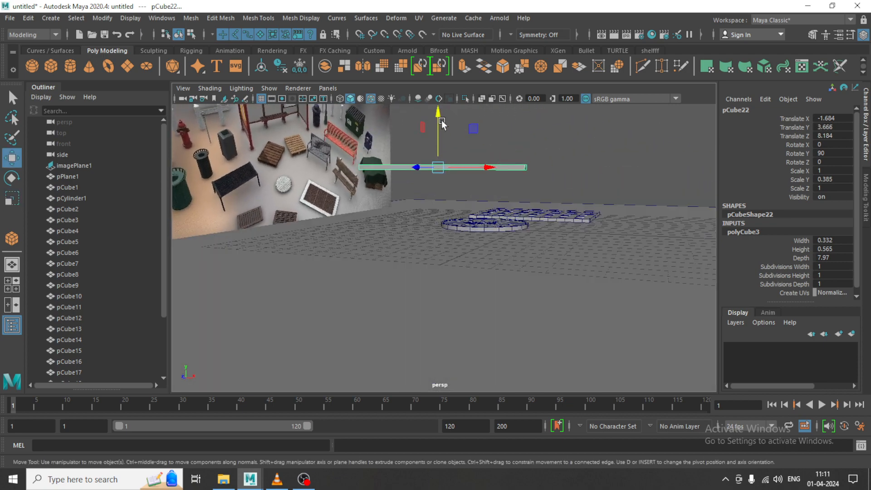
left_click_drag(439, 120, 498, 214)
scroll(487, 196, "up", 5)
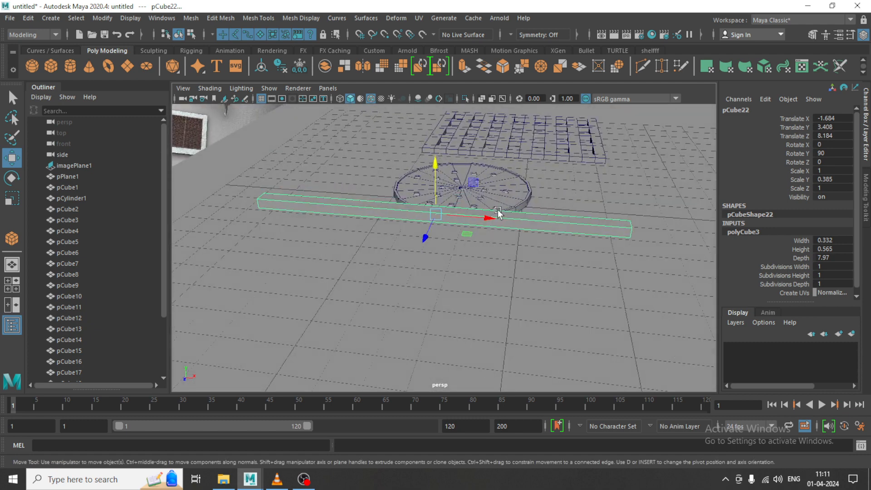
Step: Insert an edge loop close to each end of the raised bar
left_click(497, 213)
left_click(258, 17)
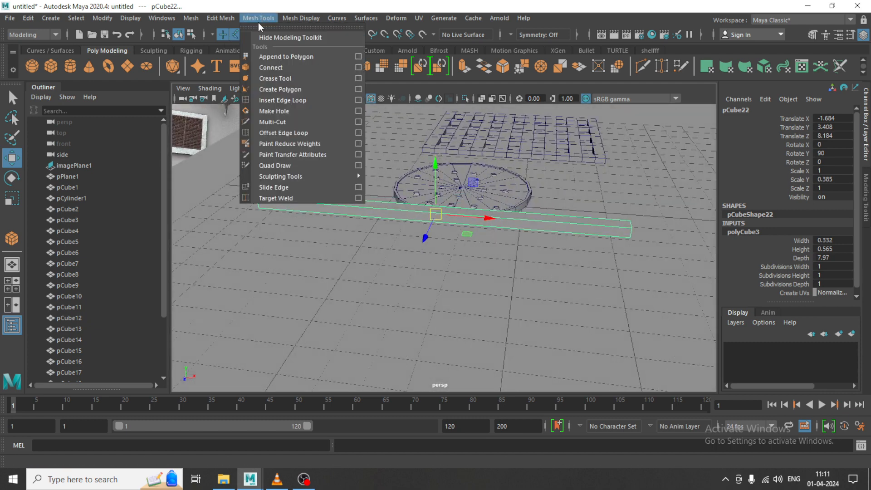
left_click(300, 100)
left_click(623, 228)
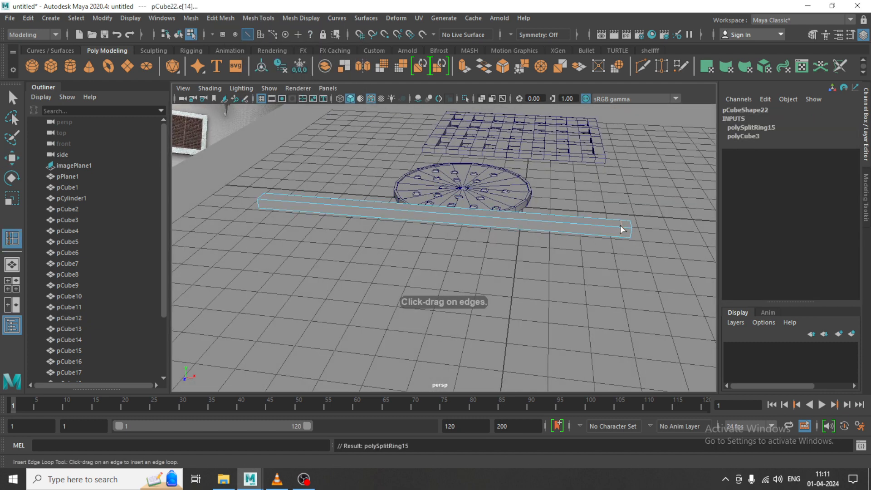
left_click_drag(619, 226, 443, 253, "alt")
left_click(343, 268)
key("w")
Step: Select the small underside faces at both ends of the bar and extrude them down to the ground as two legs
right_click_drag(451, 160, 454, 181)
left_click_drag(465, 247, 464, 221, "alt")
scroll(457, 208, "up", 3)
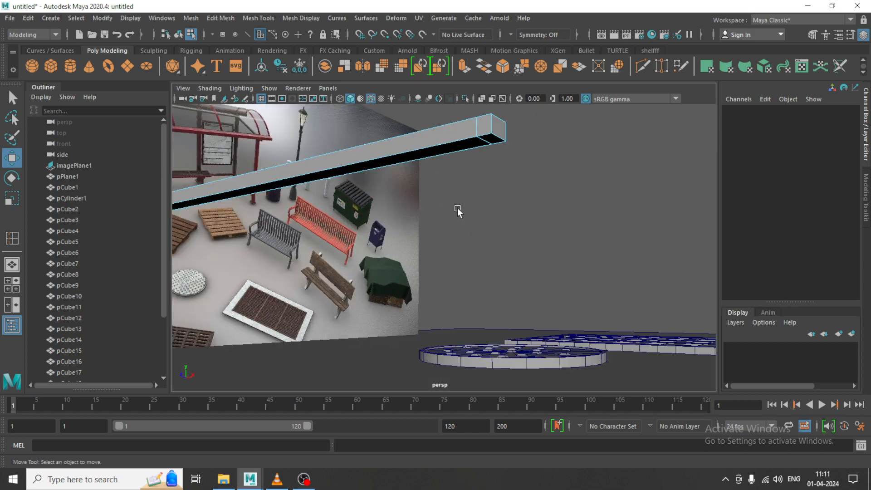
left_click(494, 146)
left_click_drag(444, 166, 443, 197, "alt")
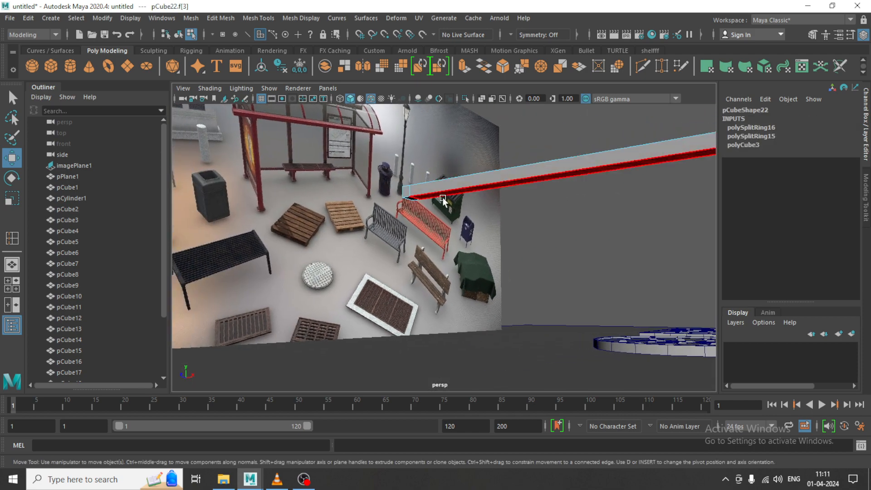
left_click(411, 198, "shift")
scroll(518, 224, "down", 4)
mouse_move(518, 224)
left_mouse_down("alt")
mouse_move(477, 224)
mouse_move(519, 228)
left_mouse_up("alt")
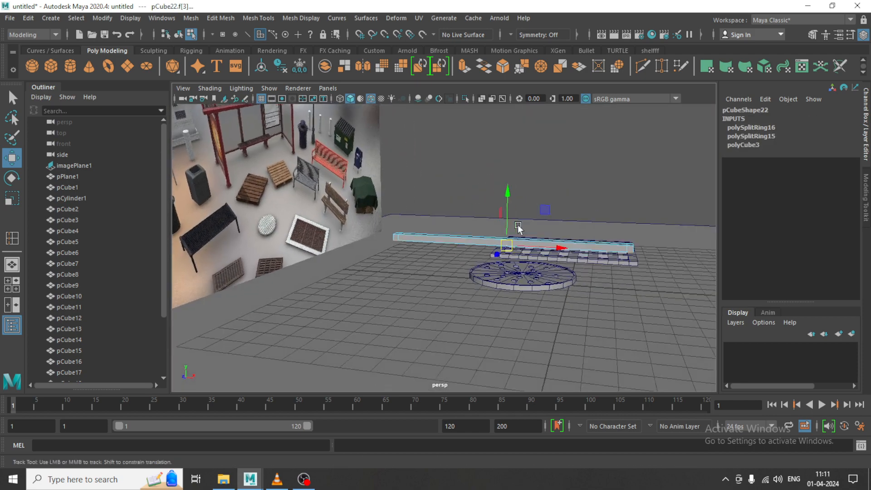
middle_click_drag(519, 228, 480, 180, "alt")
key("ctrl+e")
left_click_drag(456, 176, 472, 258)
left_click_drag(551, 249, 547, 192, "alt")
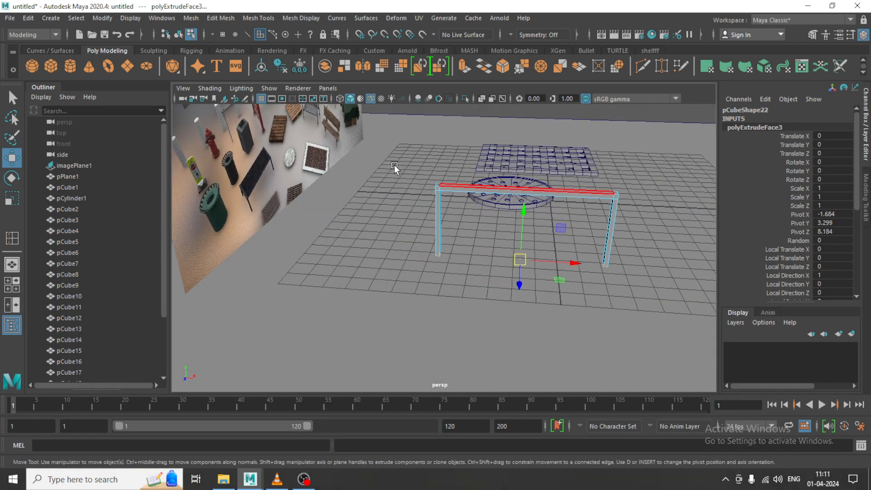
Step: Narrow the leg frame in the front view by moving one leg's vertices inward to about X 1.487, and return to object mode
key("space")
key("space")
left_click_drag(430, 178, 537, 350)
left_click_drag(508, 258, 492, 257)
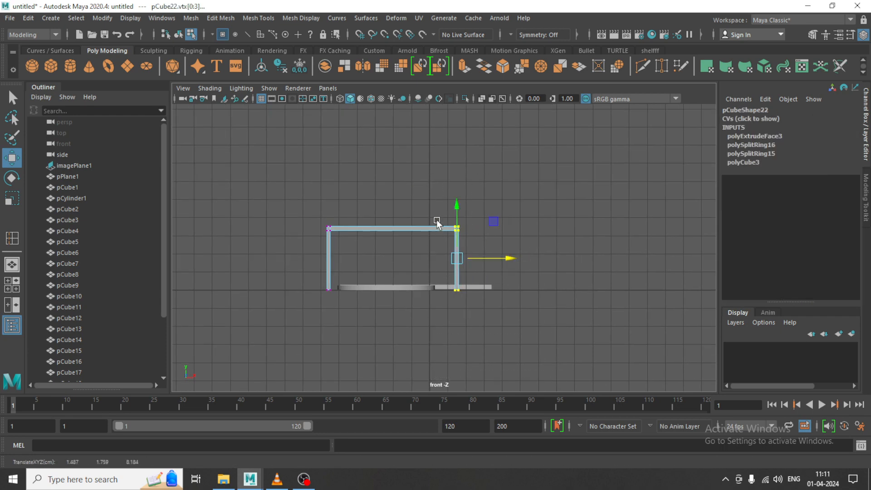
right_click_drag(434, 228, 505, 149)
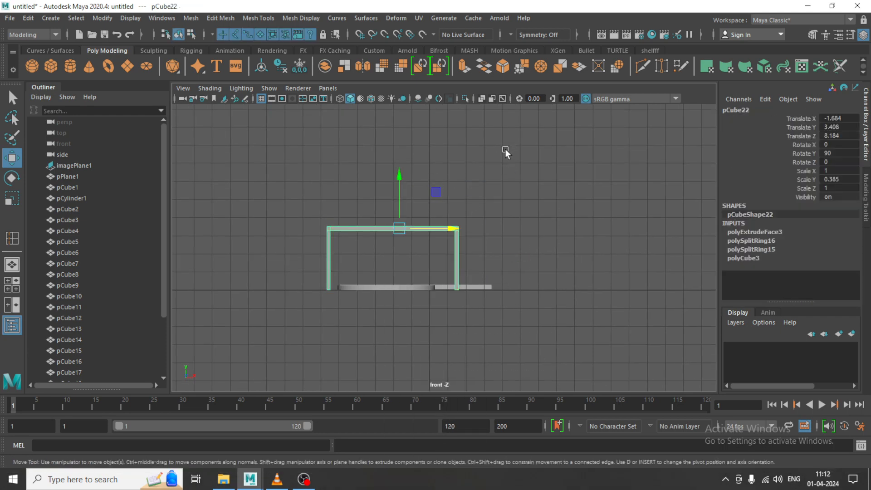
Step: Duplicate the leg frame for the bench's other end and position the copy at about Z 5.898
key("space")
key("space")
key("space")
key("space")
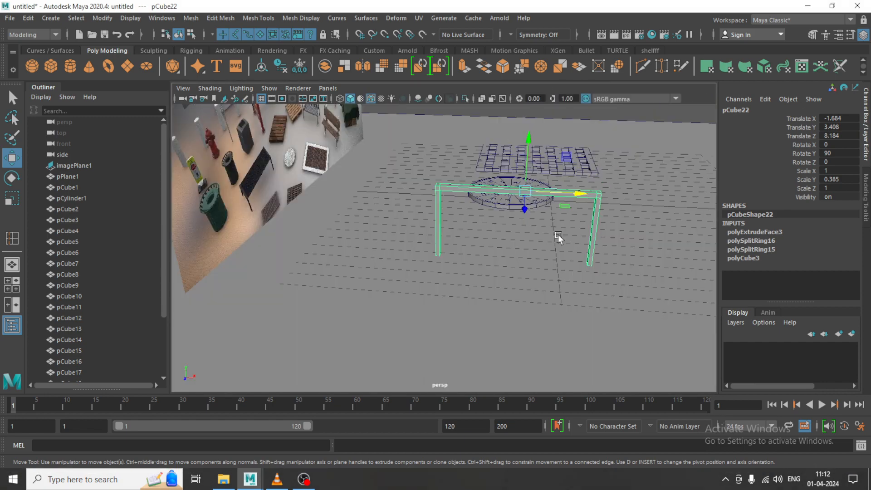
mouse_move(558, 235)
left_mouse_down("alt")
mouse_move(452, 236)
mouse_move(326, 253)
left_mouse_up("alt")
mouse_move(325, 255)
left_mouse_down("alt")
mouse_move(352, 270)
mouse_move(492, 260)
left_mouse_up("alt")
mouse_move(563, 279)
left_mouse_down("alt")
mouse_move(591, 244)
mouse_move(500, 258)
left_mouse_up("alt")
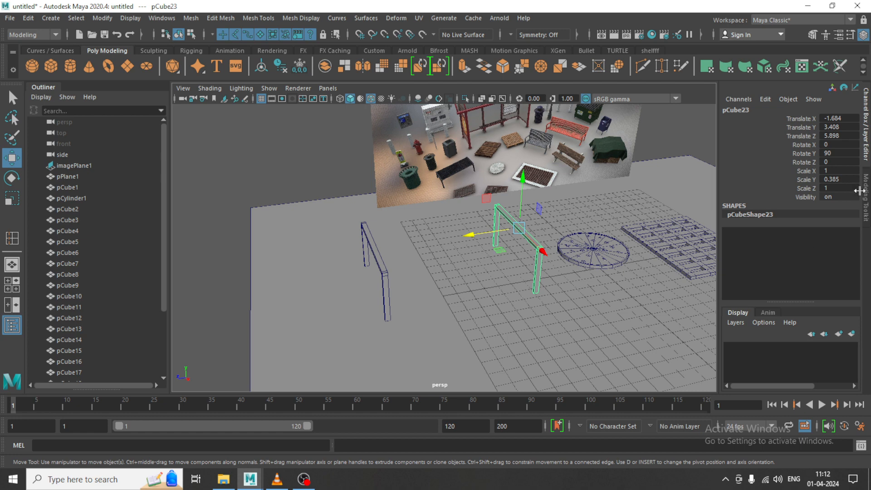
Step: Create a thin cylinder in the front view, radius about 0.066 and height about 1.949, at the frame's upper corner near X -5.403
left_click(70, 65)
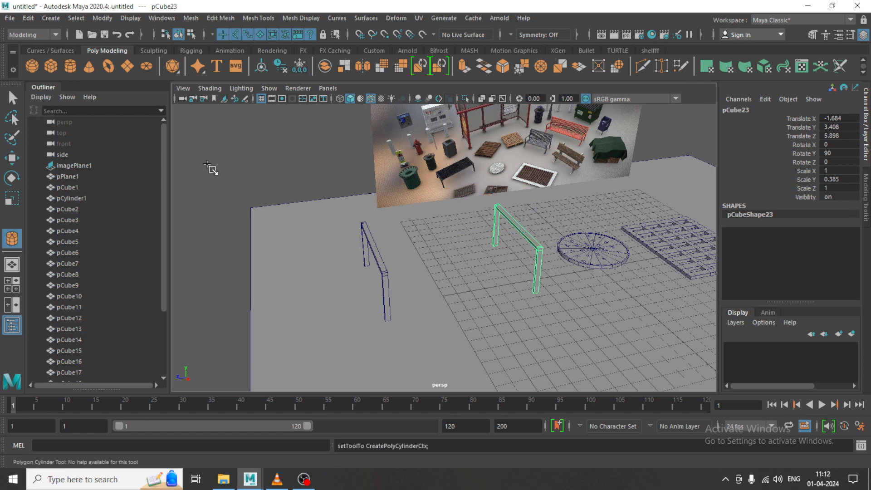
key("space")
key("space")
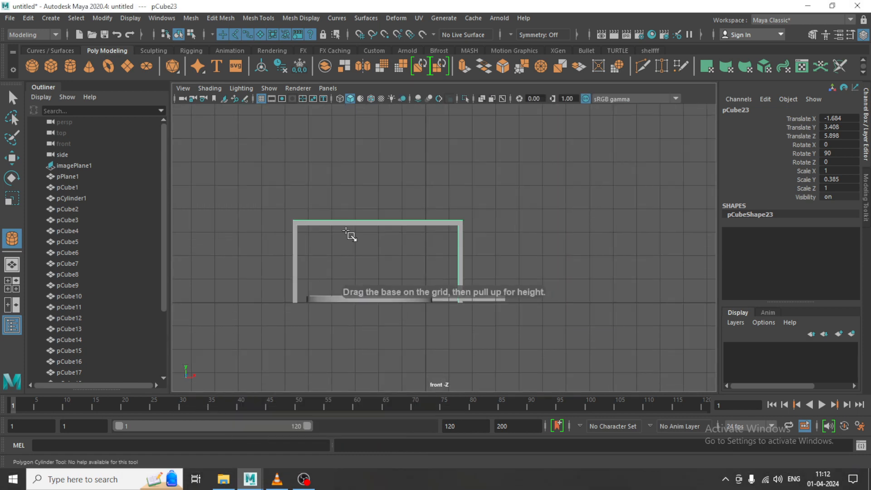
scroll(354, 245, "up", 3)
scroll(356, 250, "up", 2)
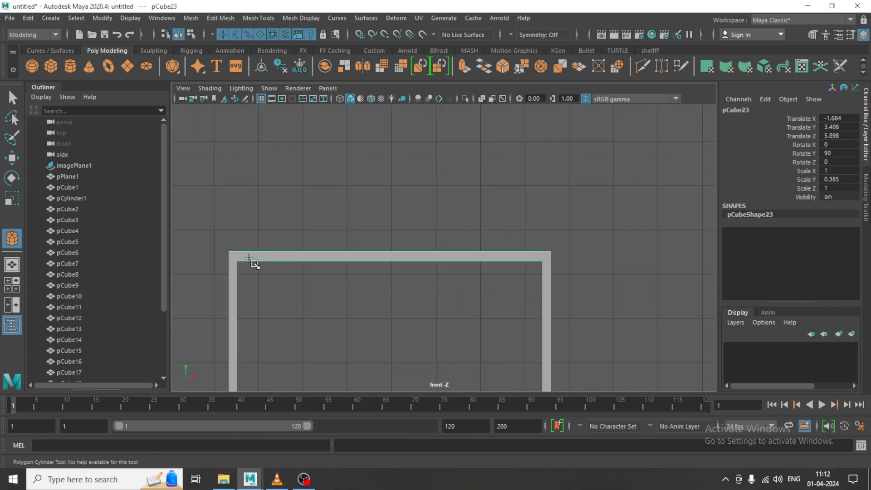
key("4")
left_click_drag(250, 256, 245, 160)
left_click_drag(286, 257, 277, 257)
key("space")
key("space")
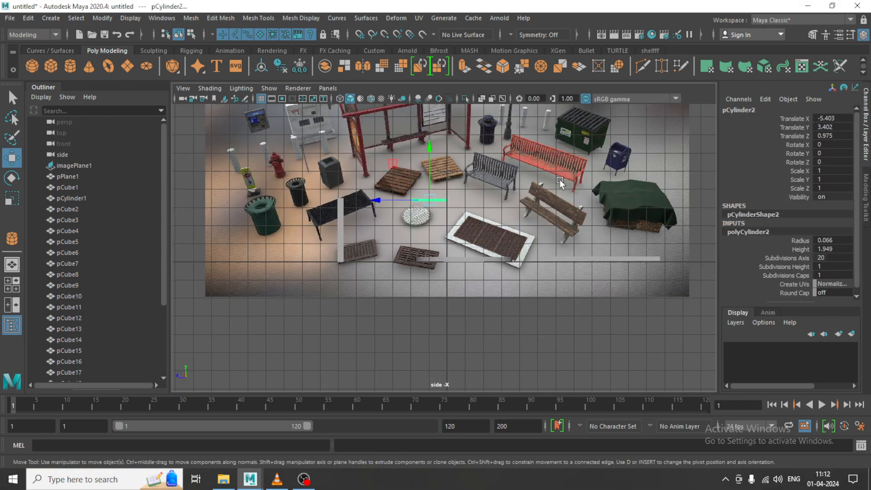
Step: Lengthen the thin cylinder to a height of about 9.449
key("space")
key("space")
key("f")
scroll(553, 223, "down", 10)
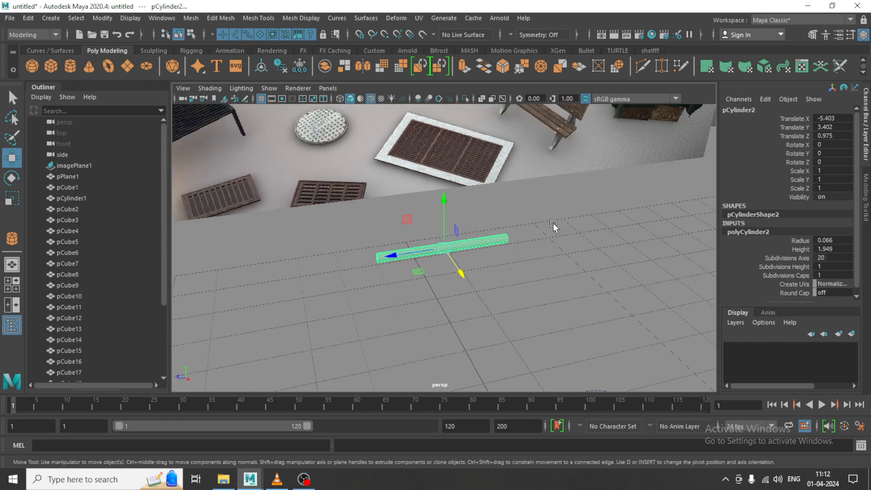
left_click_drag(548, 224, 481, 278, "alt")
middle_click_drag(481, 277, 534, 246, "alt")
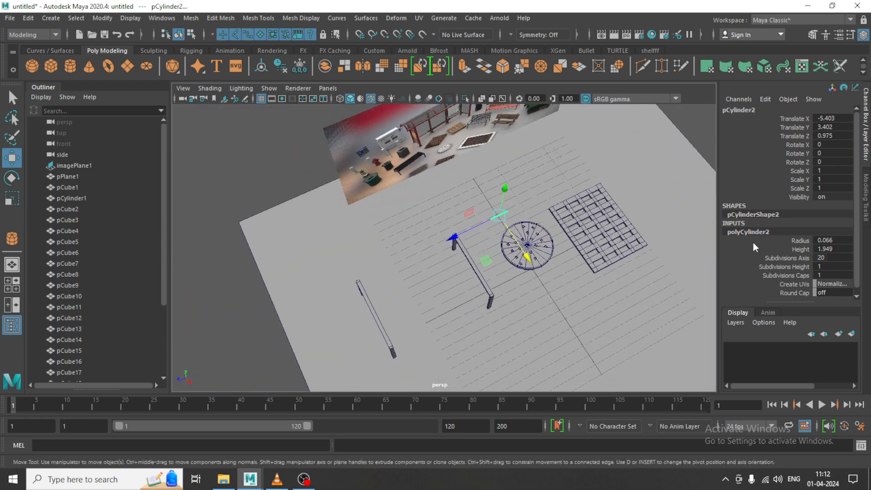
left_click(802, 249)
middle_click_drag(613, 246, 625, 246)
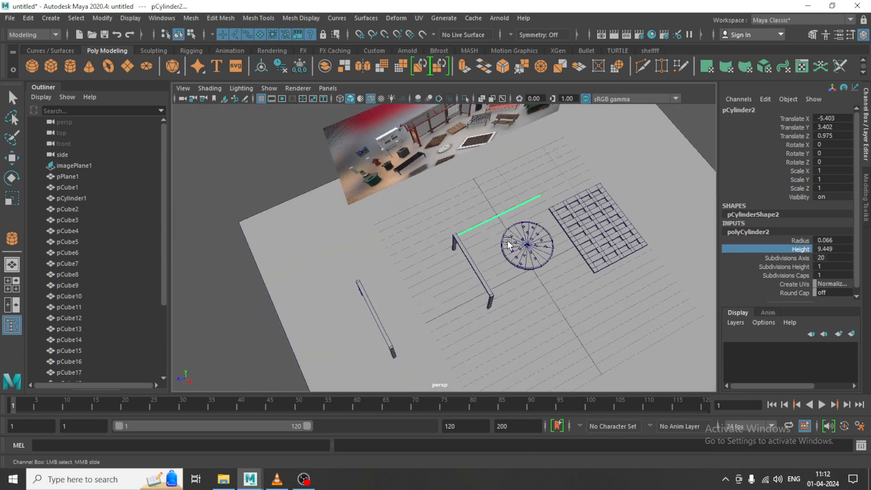
Step: Move the cylinder between the two leg frames at about Z 11.088 and lengthen its height to about 10.249
scroll(467, 228, "up", 3)
key("w")
left_click_drag(475, 228, 417, 285)
key("f")
middle_click_drag(391, 281, 405, 282, "alt")
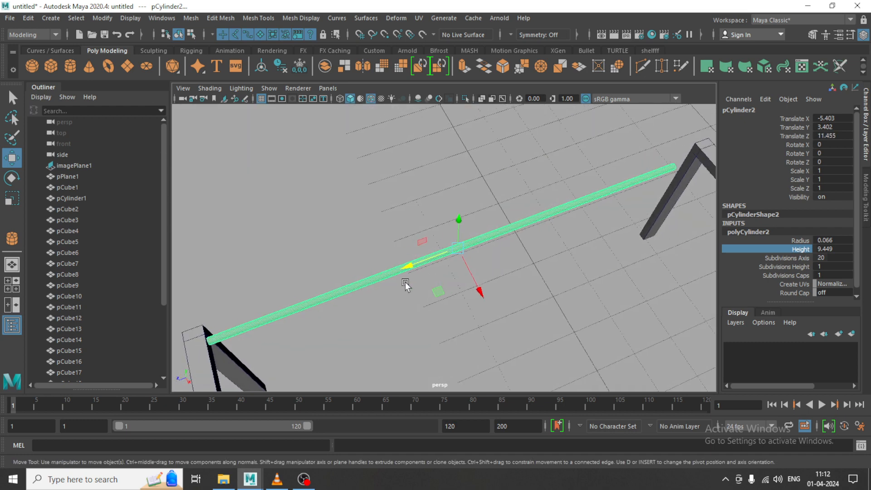
scroll(404, 282, "down", 4)
middle_click_drag(616, 252, 620, 252)
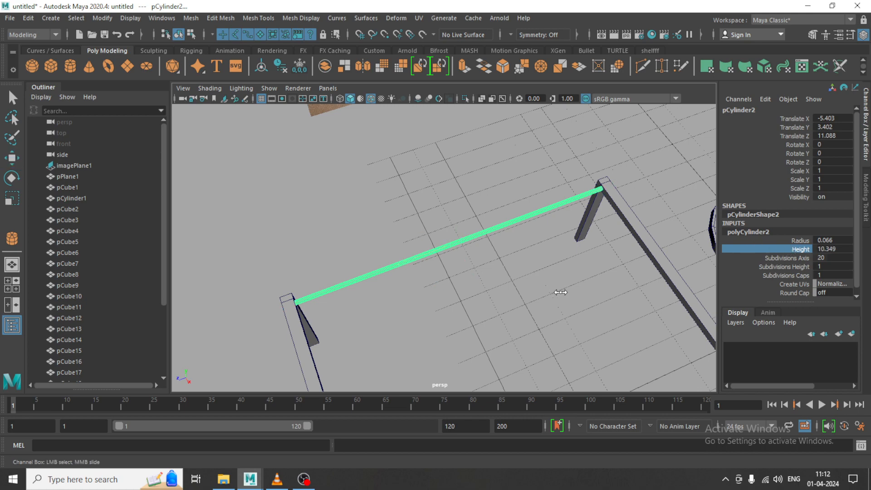
Step: Set the spanning cylinder's radius to 0.05
left_click_drag(559, 294, 497, 233, "alt")
left_click(794, 240)
middle_click_drag(612, 238, 607, 238)
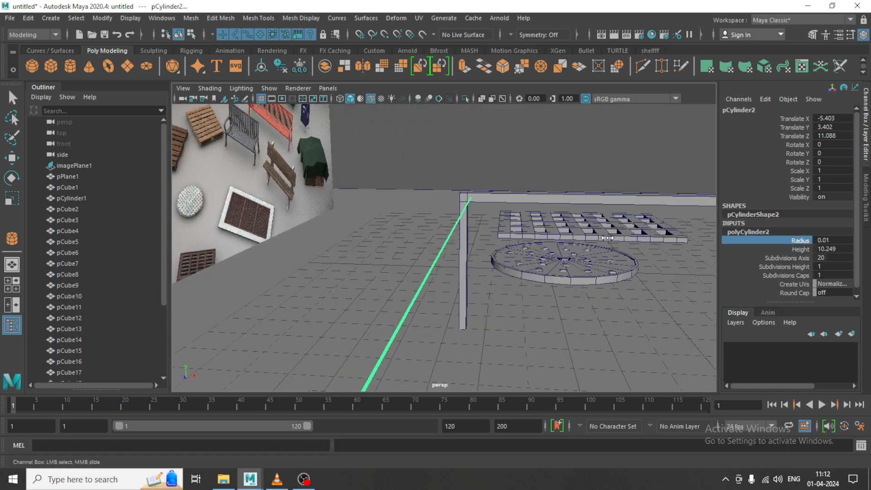
double_click(832, 240)
type("0.0")
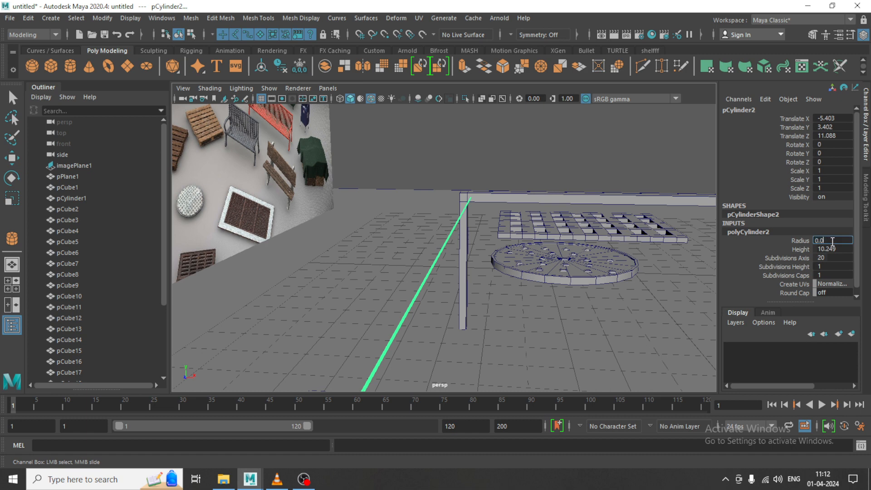
type("5")
key("Return")
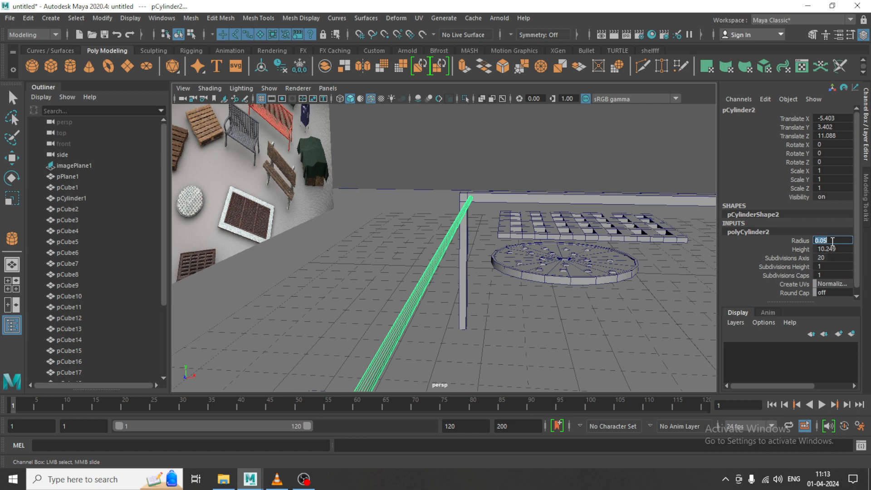
left_click_drag(614, 249, 586, 274, "alt")
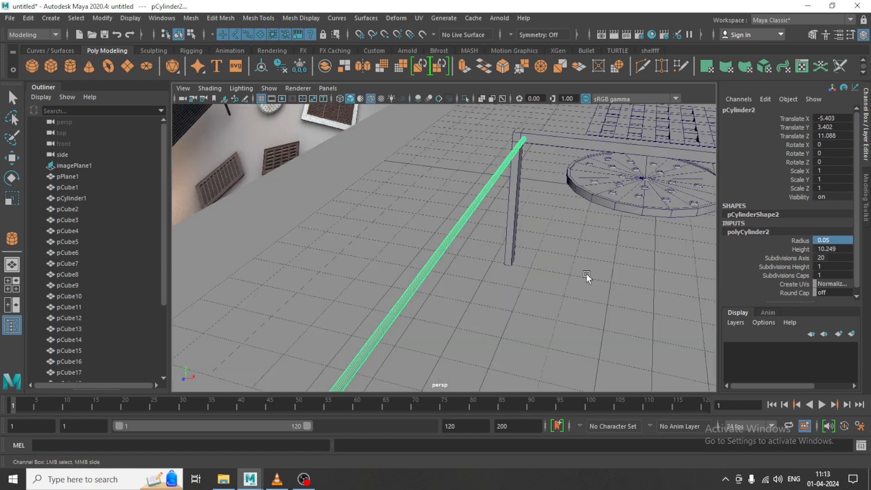
Step: Try to place a copy of the spanning cylinder beside it at about X -5.208
right_click_drag(586, 273, 506, 238, "alt")
key("w")
mouse_move(506, 238)
left_mouse_down("alt")
mouse_move(464, 236)
mouse_move(475, 235)
left_mouse_up("alt")
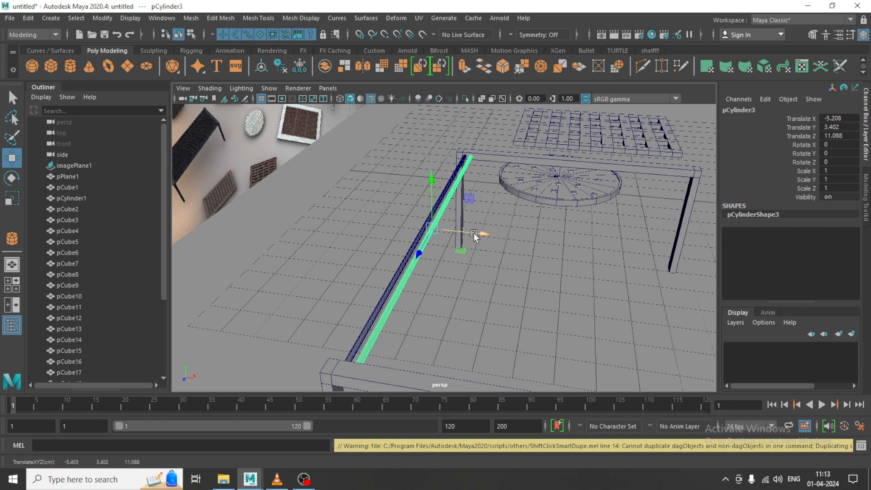
key("ctrl+z")
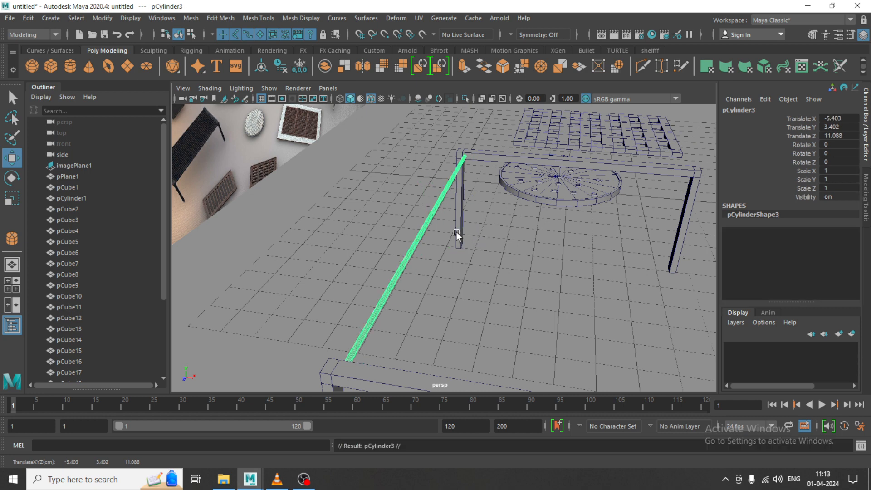
Step: Duplicate the spanning bar repeatedly at even spacing along X, filling the bench top from one leg to the other up to about X 1.334
scroll(441, 269, "down", 3)
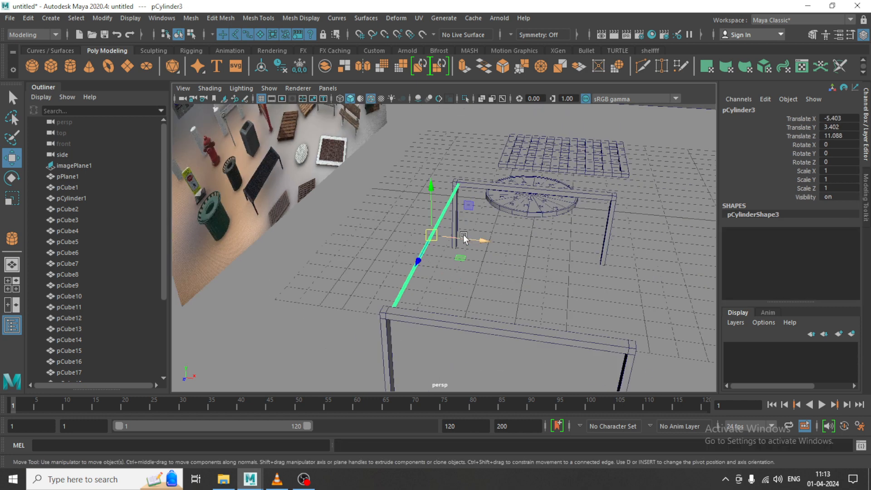
mouse_move(463, 239)
left_mouse_down()
mouse_move(485, 260)
mouse_move(481, 237)
left_mouse_up()
scroll(467, 236, "up", 4)
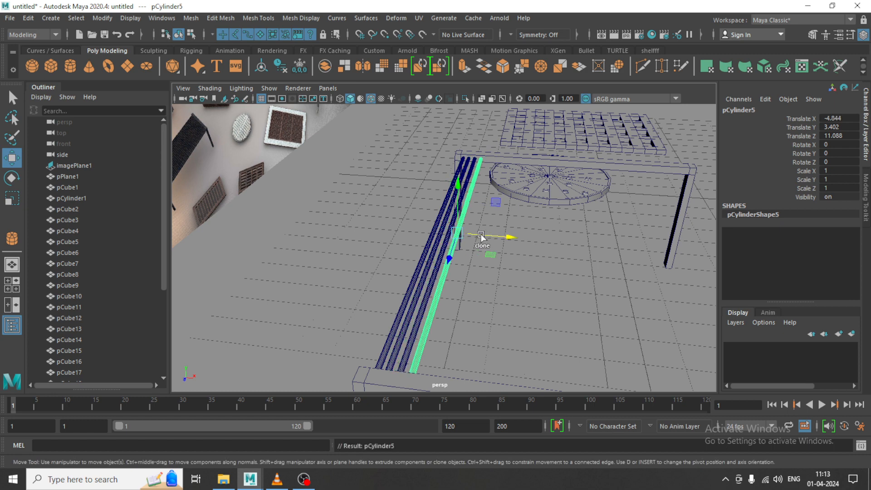
key("shift+d")
key("shift+d")
key("shift+d")
key("shift+d")
key("shift+d")
key("shift+d")
key("shift+d")
key("shift+d")
key("shift+d")
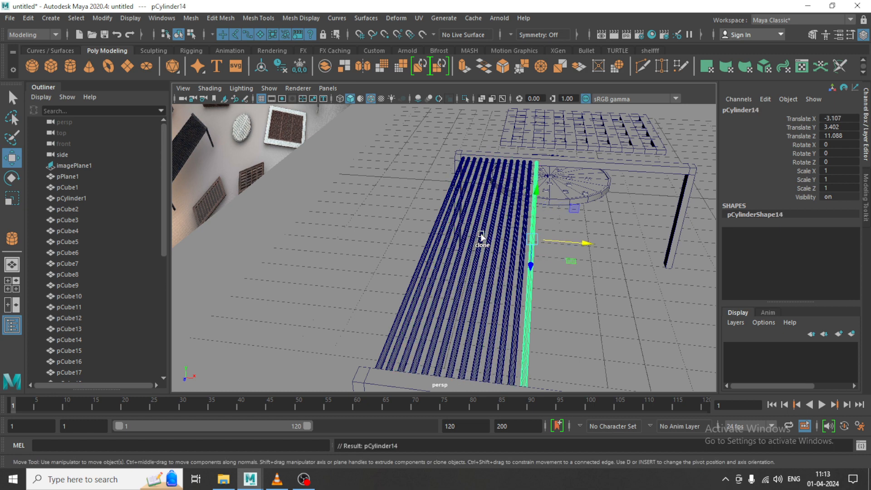
key("shift+d")
key("shift+d")
key("shift+d")
key("shift+d")
key("shift+d")
key("shift+d")
key("shift+d")
key("shift+d")
key("shift+d")
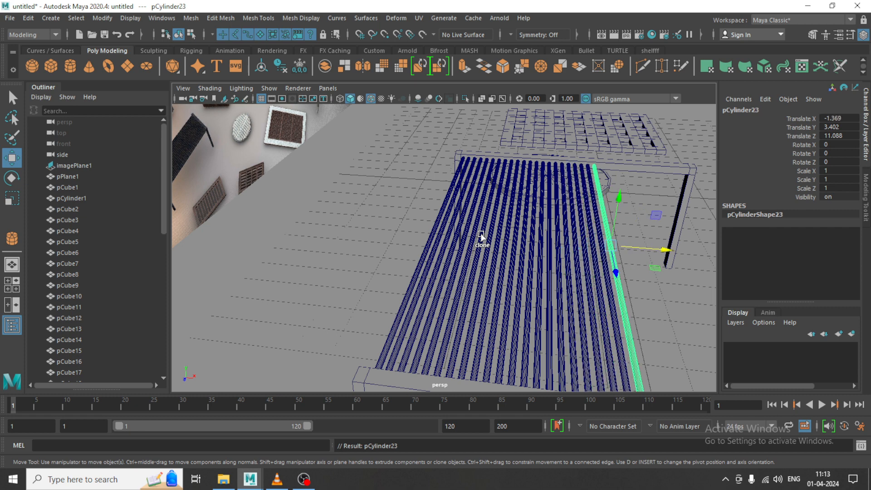
key("shift+d")
key("shift+d")
key("shift+d")
key("shift+d")
key("shift+d")
key("shift+d")
key("shift+d")
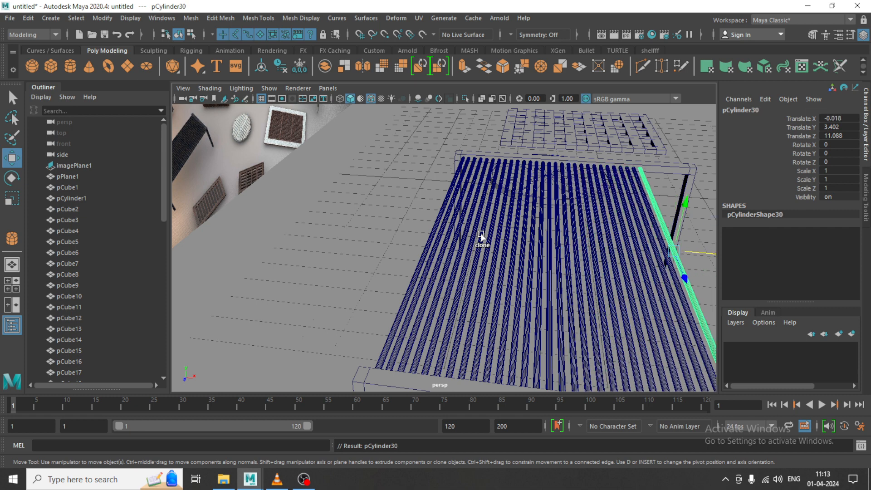
key("shift+d")
key("shift+d")
key("shift+d")
key("shift+d")
key("shift+d")
key("shift+d")
key("shift+d")
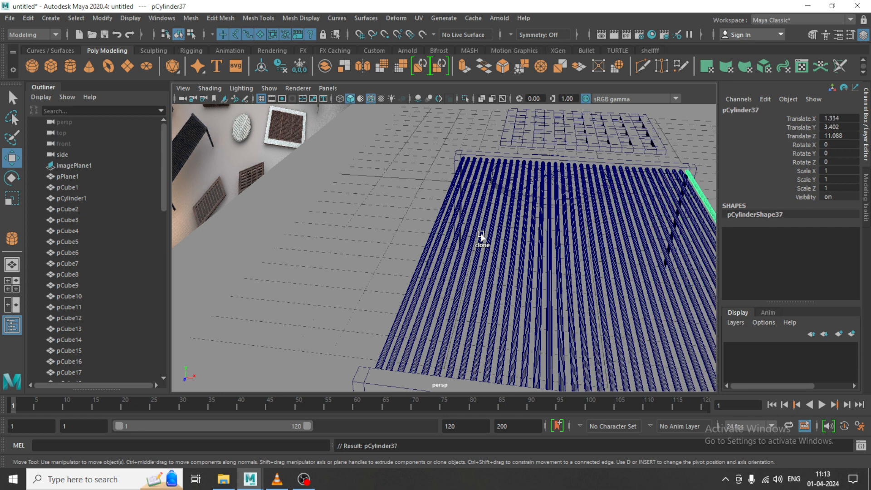
Step: Create a cube on the ground in front of the bench and duplicate it six times in an evenly spaced row along X
left_click_drag(447, 228, 622, 220, "alt")
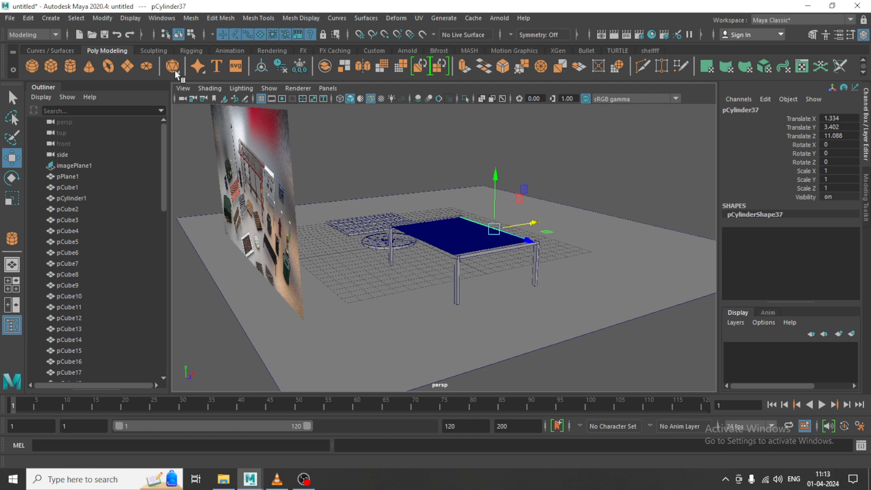
left_click(50, 67)
left_click_drag(651, 245, 621, 257, "alt")
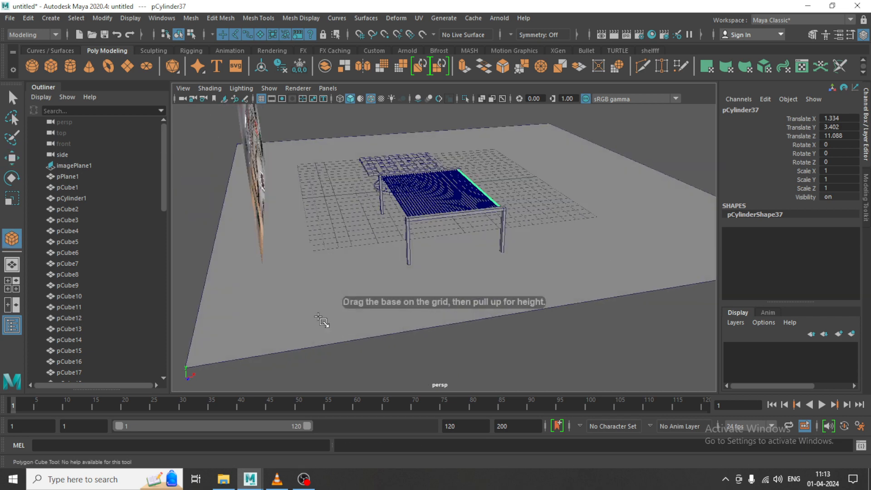
left_click_drag(319, 317, 341, 295)
mouse_move(362, 312)
left_mouse_down("alt")
mouse_move(352, 318)
mouse_move(320, 302)
mouse_move(365, 317)
left_mouse_up("alt")
key("ctrl+d")
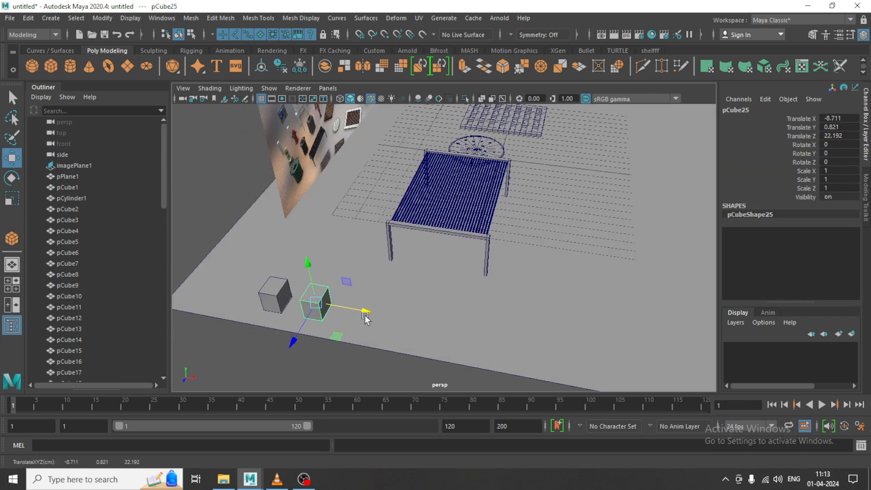
key("shift+d")
key("shift+d")
key("shift+d")
key("shift+d")
key("shift+d")
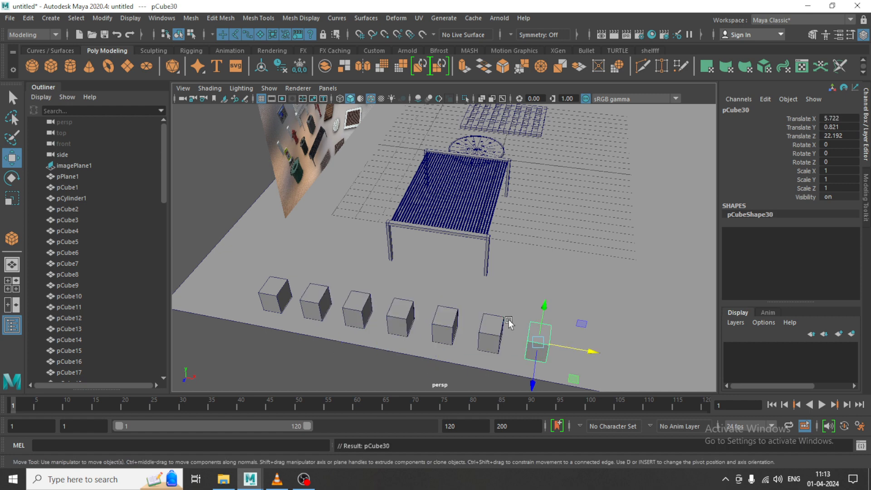
Step: Delete all seven cubes in the row in front of the bench
left_click_drag(507, 319, 490, 338, "alt")
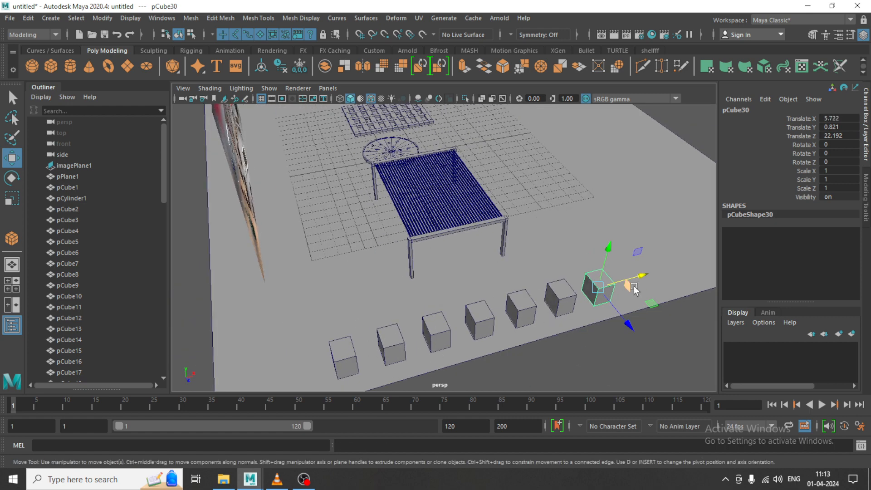
left_click(561, 298, "shift")
left_click(520, 309, "shift")
left_click(480, 320, "shift")
left_click(436, 333, "shift")
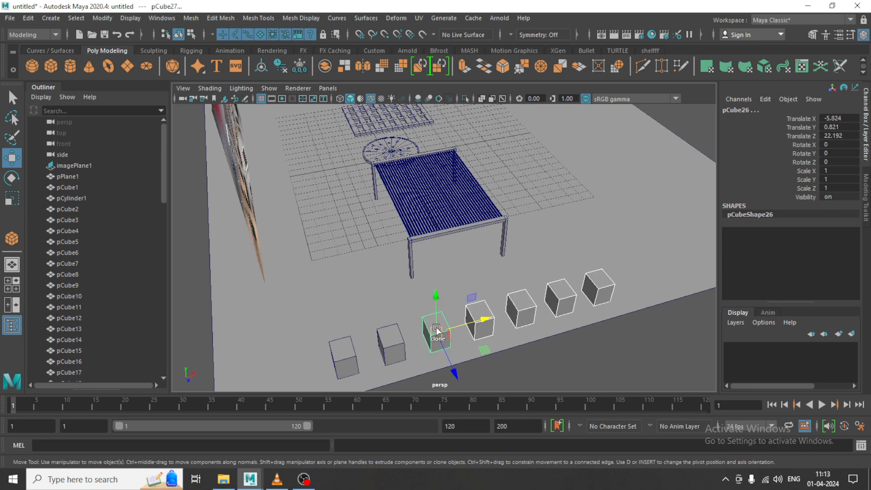
left_click(392, 344, "shift")
key("Delete")
left_click(344, 357)
key("Delete")
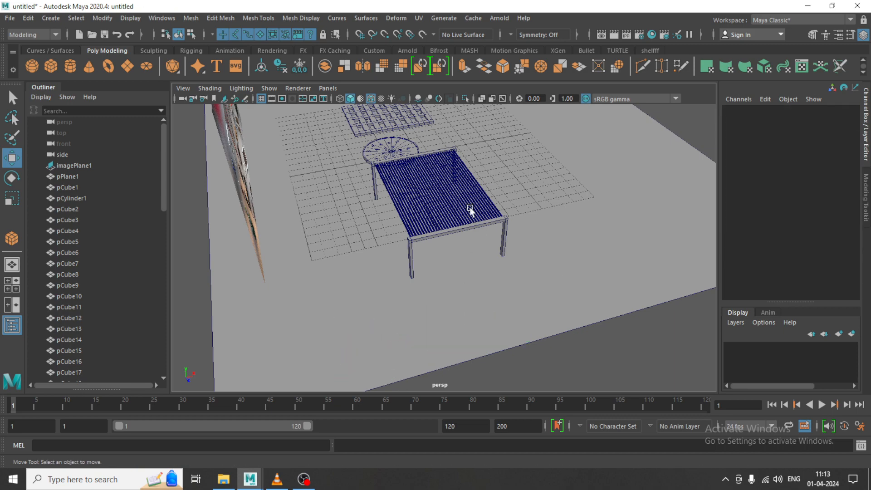
Step: Select all the bench's bars together with both leg frames and combine them into one mesh
left_click_drag(500, 228, 362, 245, "alt")
key("space")
key("space")
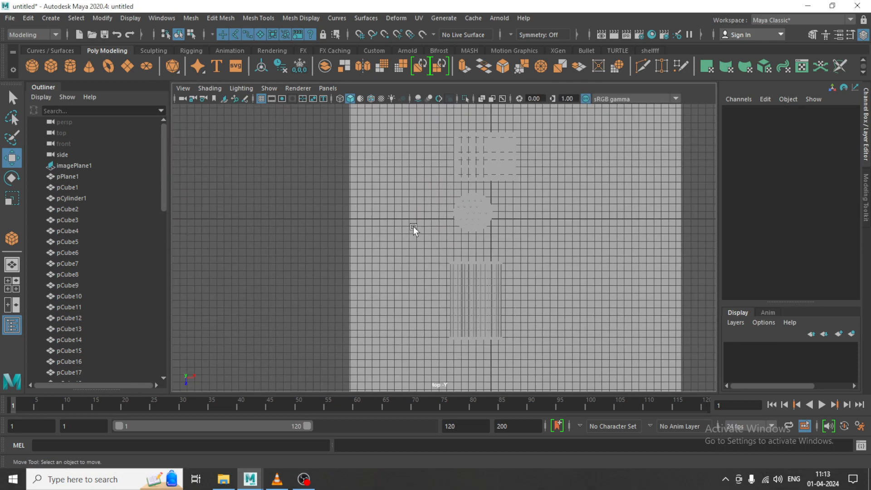
scroll(415, 238, "down", 2)
middle_click_drag(482, 216, 451, 249, "alt")
scroll(379, 309, "up", 5)
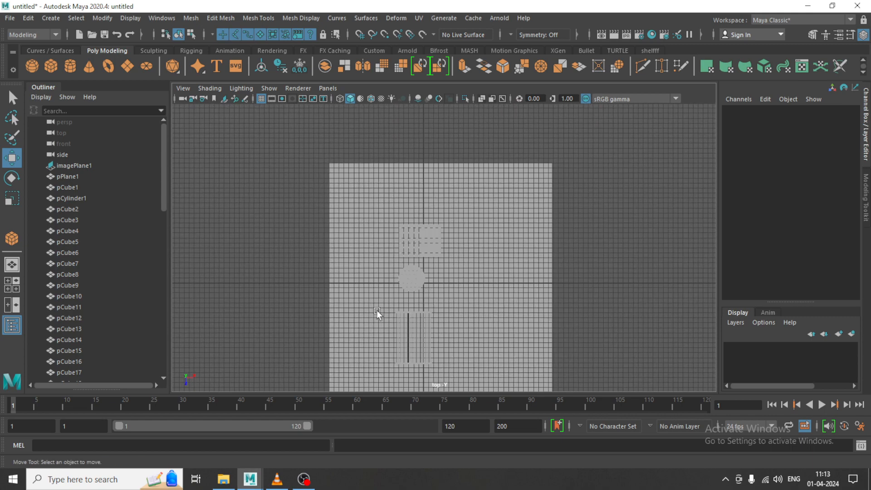
left_click_drag(424, 345, 425, 346)
key("space")
key("space")
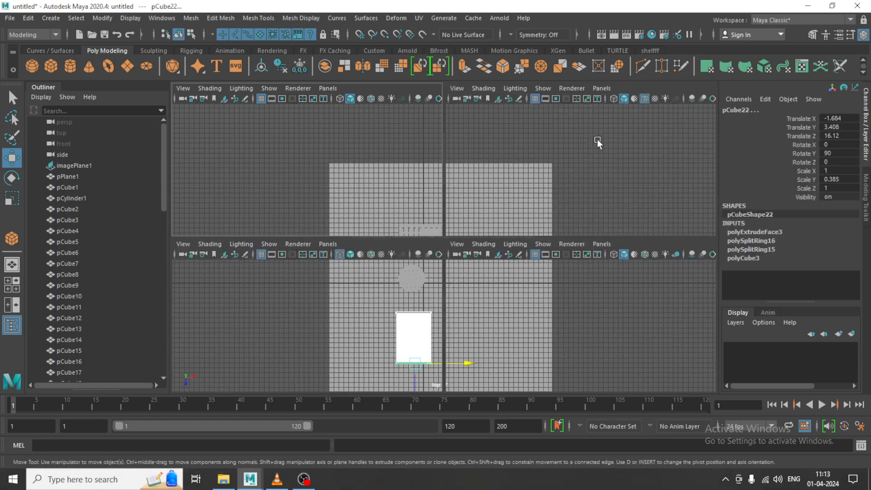
left_click_drag(541, 199, 507, 210, "alt")
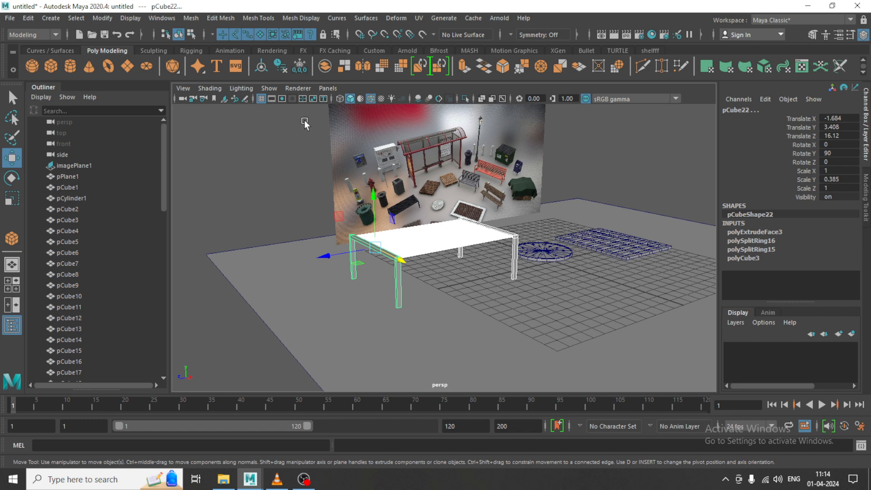
left_click(188, 18)
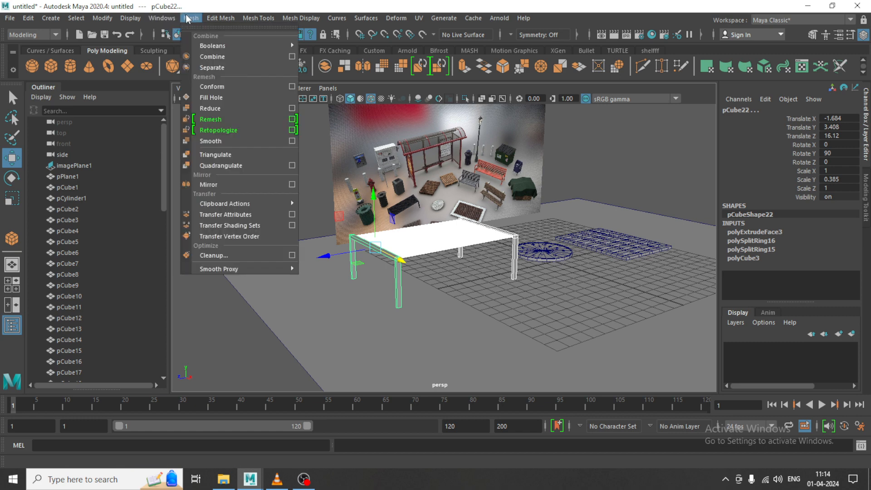
left_click(232, 57)
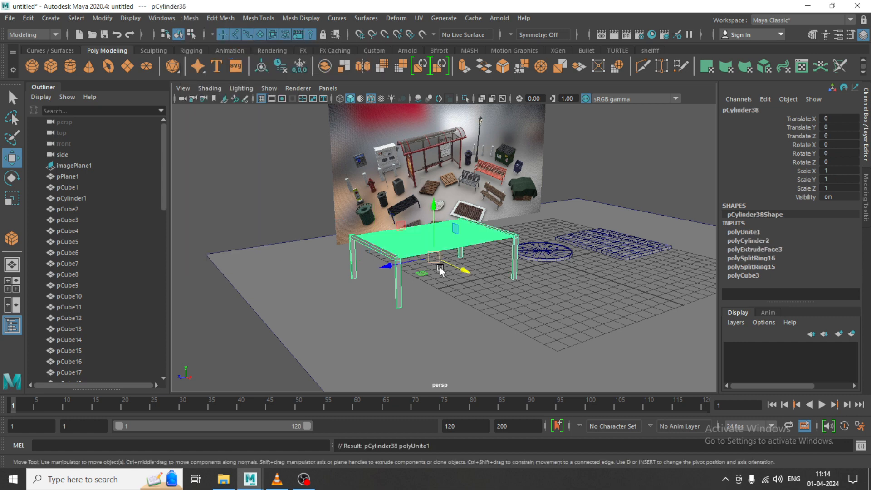
Step: Scale the combined bench uniformly to about 0.648 and move it to about X -0.093, Y -0.739, Z -2.859
key("r")
left_click_drag(433, 257, 408, 298)
scroll(431, 245, "up", 3)
key("w")
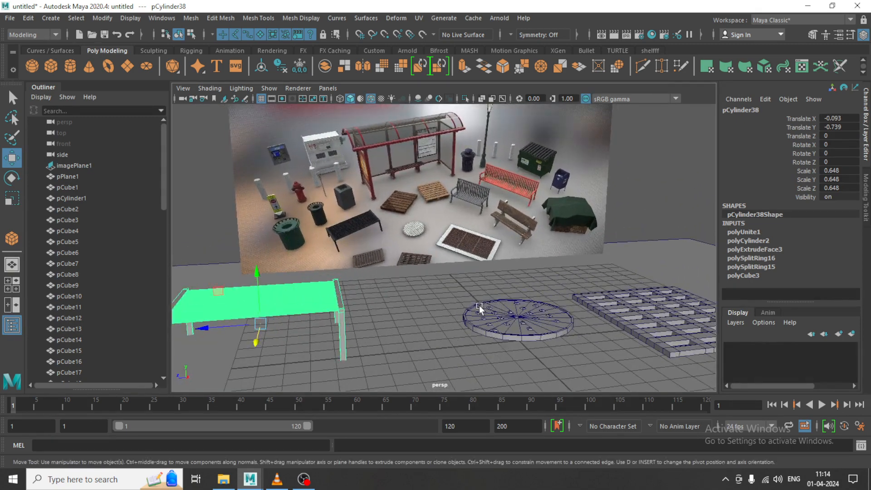
right_click_drag(479, 306, 358, 309, "alt")
left_click_drag(298, 301, 341, 298)
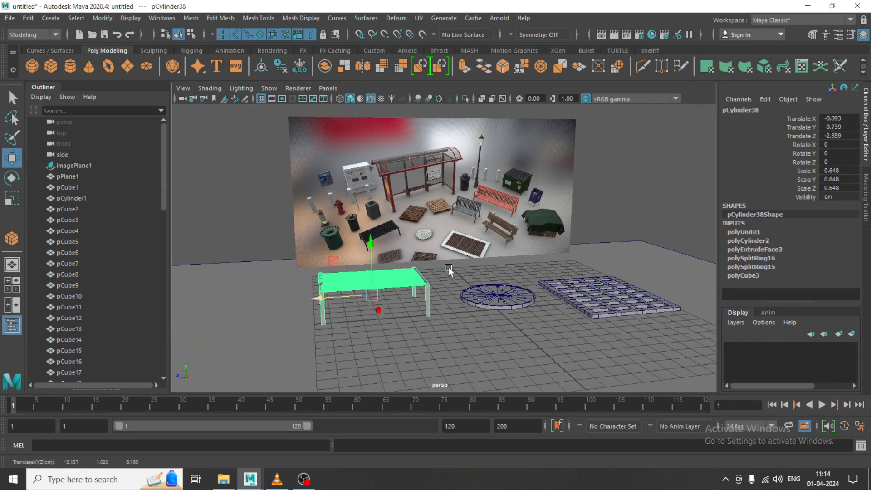
Step: Raise the reference image plane to about Y 7.396 and move it back to about X -17.732, behind the models
mouse_move(448, 267)
left_mouse_down("alt")
mouse_move(454, 293)
mouse_move(439, 279)
left_mouse_up("alt")
left_click(432, 206)
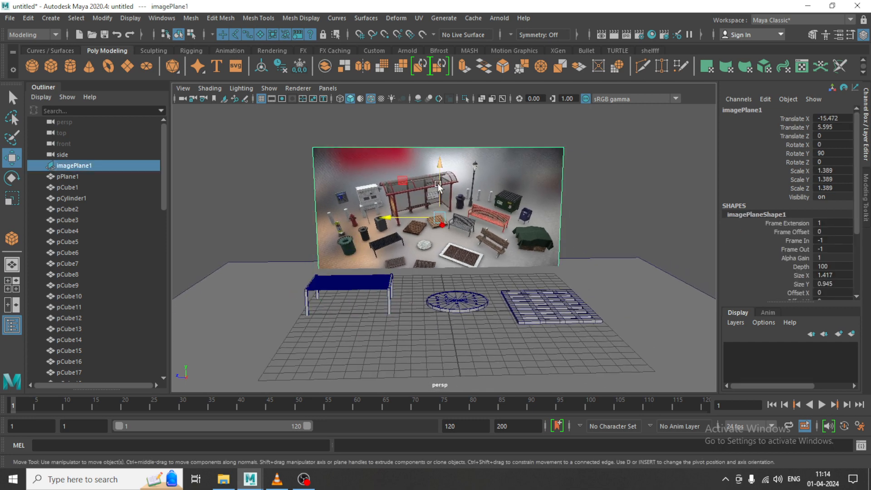
left_click_drag(439, 186, 458, 168)
left_click_drag(436, 225, 472, 237, "alt")
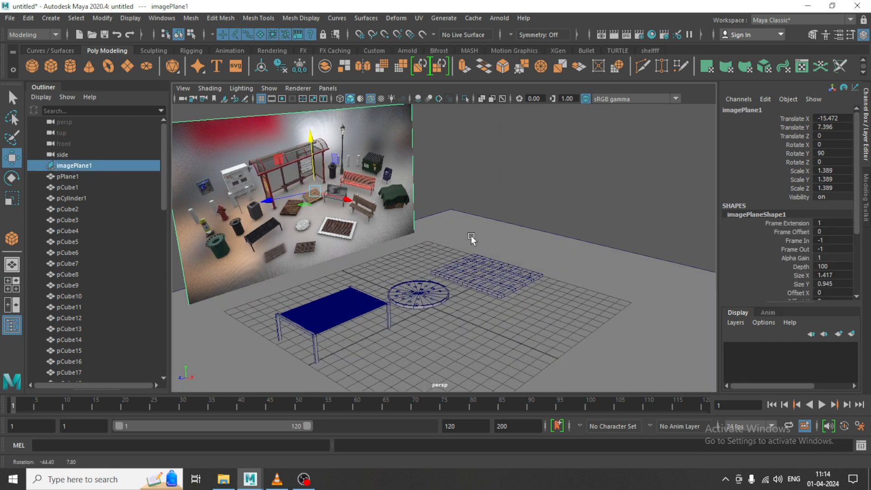
middle_click_drag(472, 238, 537, 273, "alt")
left_click_drag(484, 247, 466, 242)
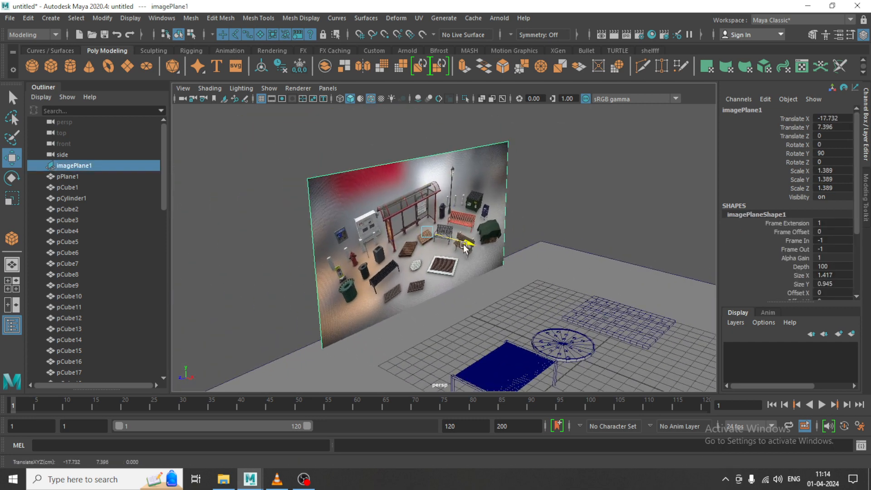
left_click_drag(535, 293, 494, 301, "alt")
middle_click_drag(493, 300, 461, 253, "alt")
left_click_drag(461, 253, 497, 244, "alt")
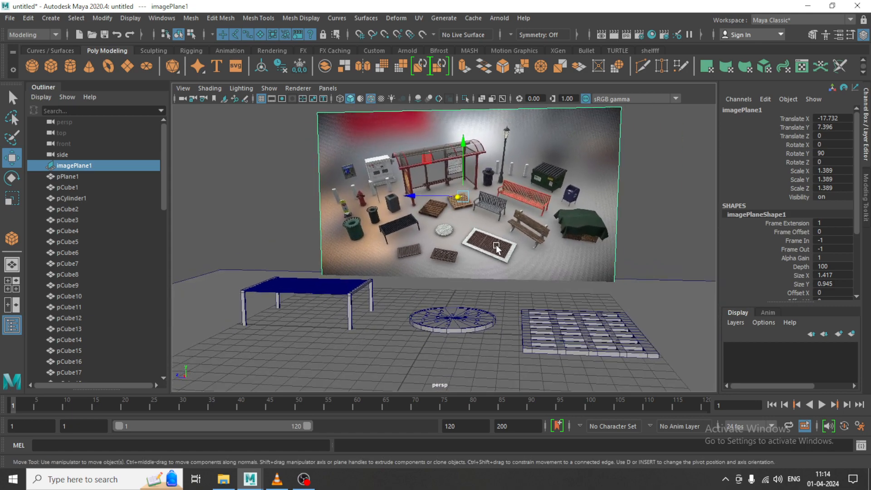